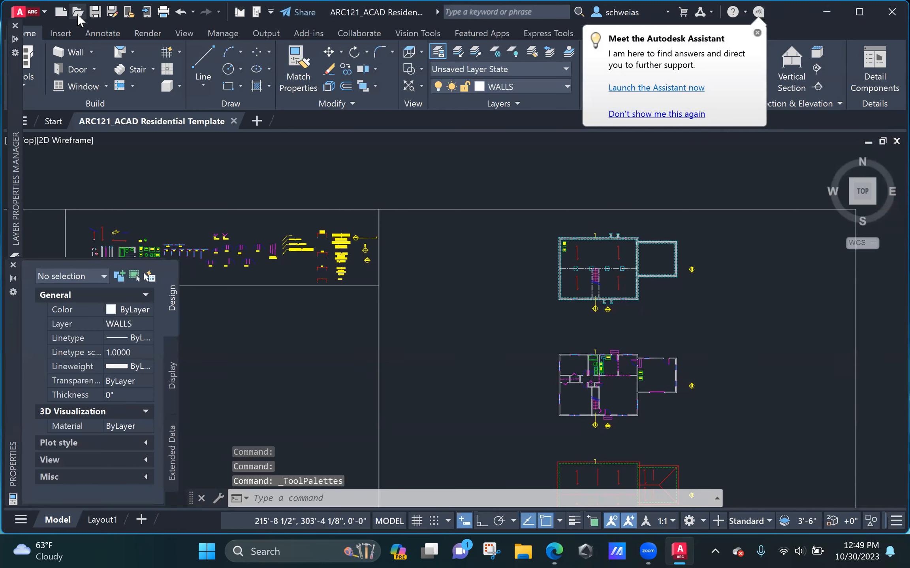
- Browse the INCLASS folder under FSC-ARC121-F23 for a drawing to open and preview A101 in the 23-1016 InClass folder
click(77, 13)
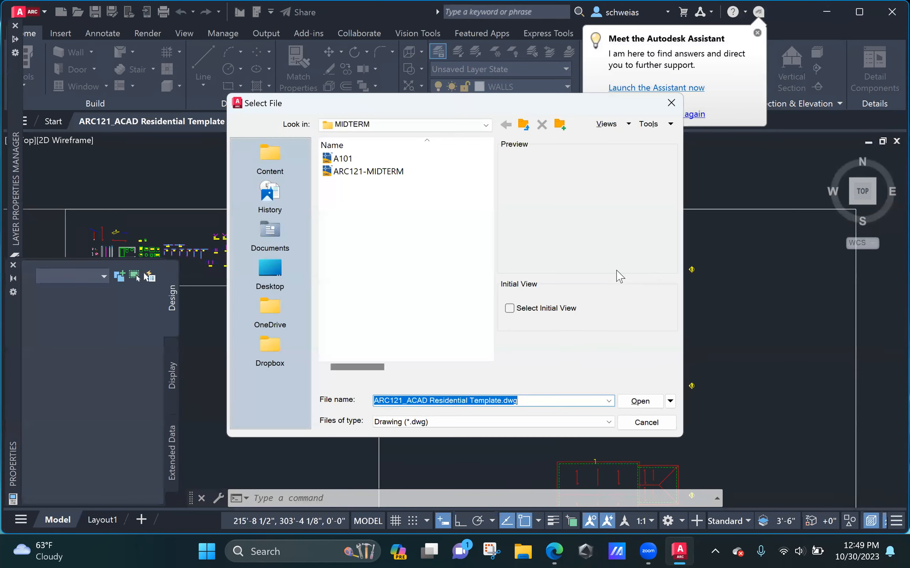
click(386, 125)
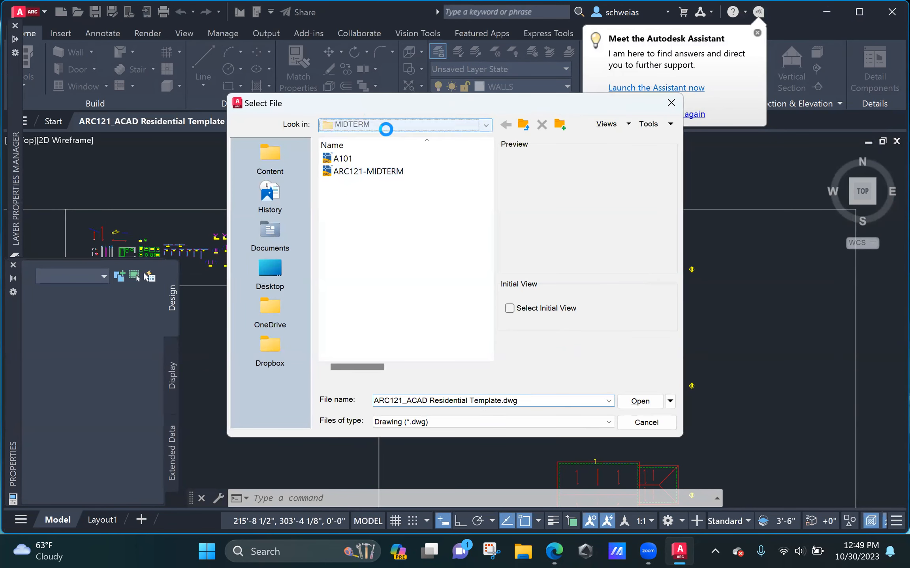
click(395, 193)
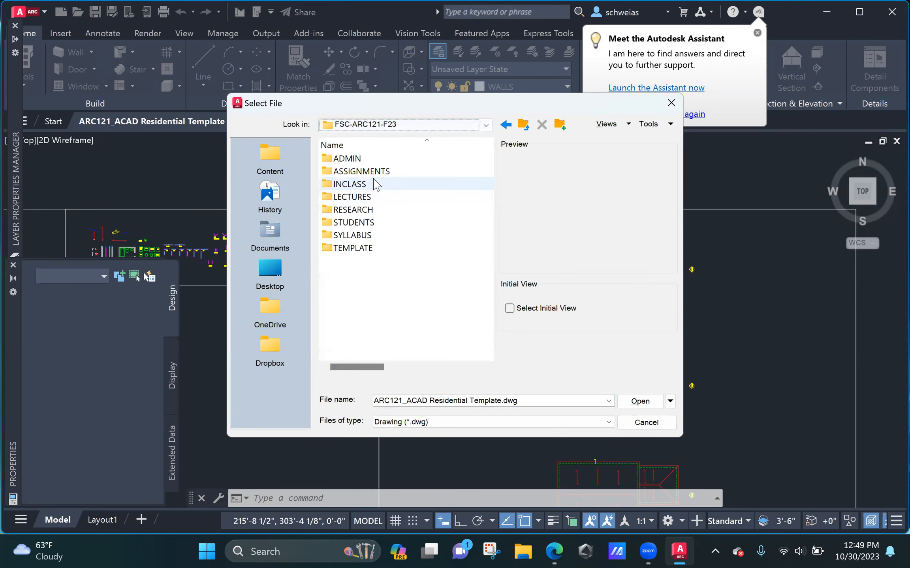
double_click(364, 186)
click(375, 198)
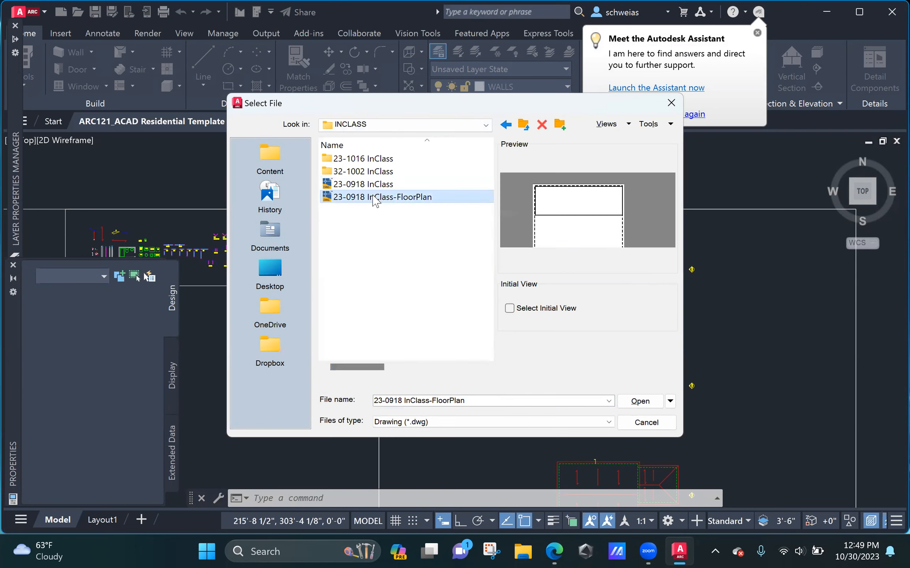
click(377, 171)
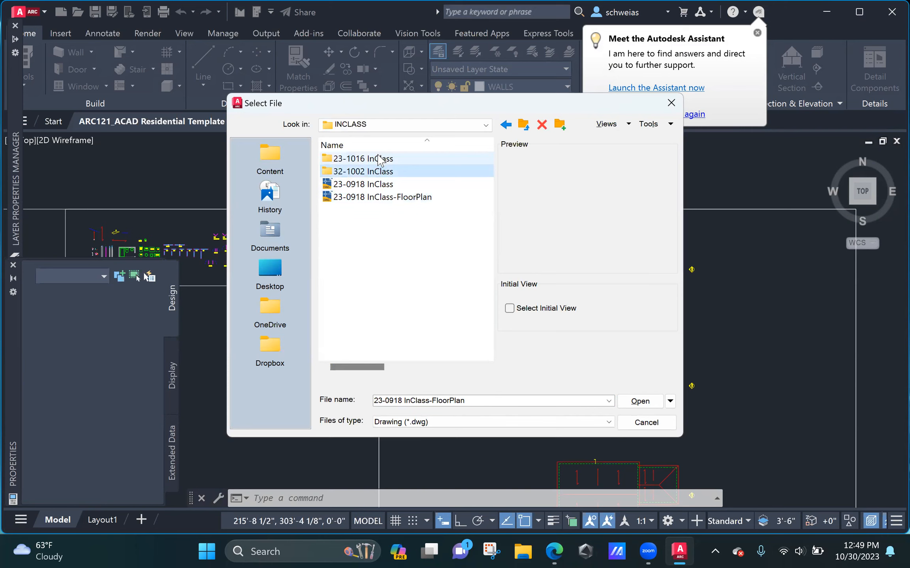
double_click(379, 159)
click(371, 159)
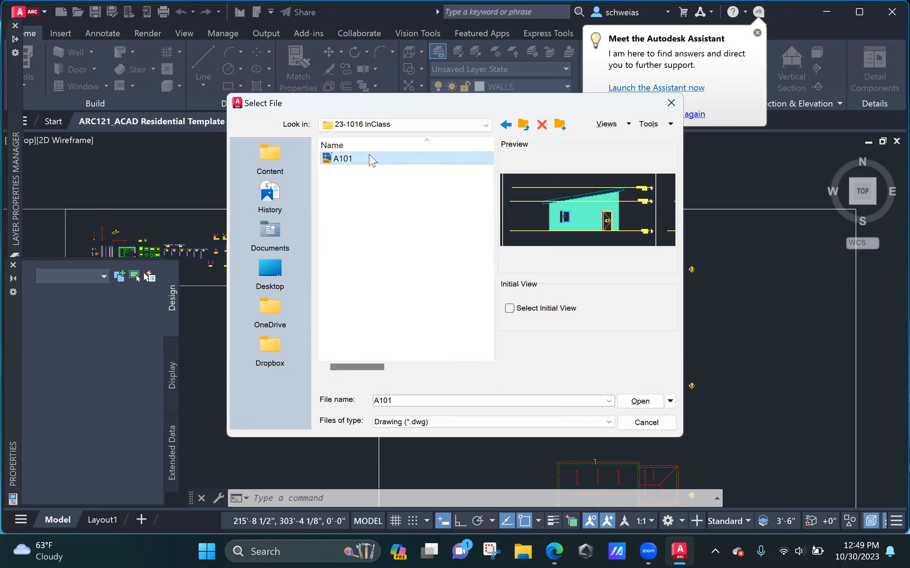
- Open the FLW-Plan drawing from the 32-1002 InClass folder
click(523, 125)
double_click(377, 171)
click(374, 159)
click(371, 172)
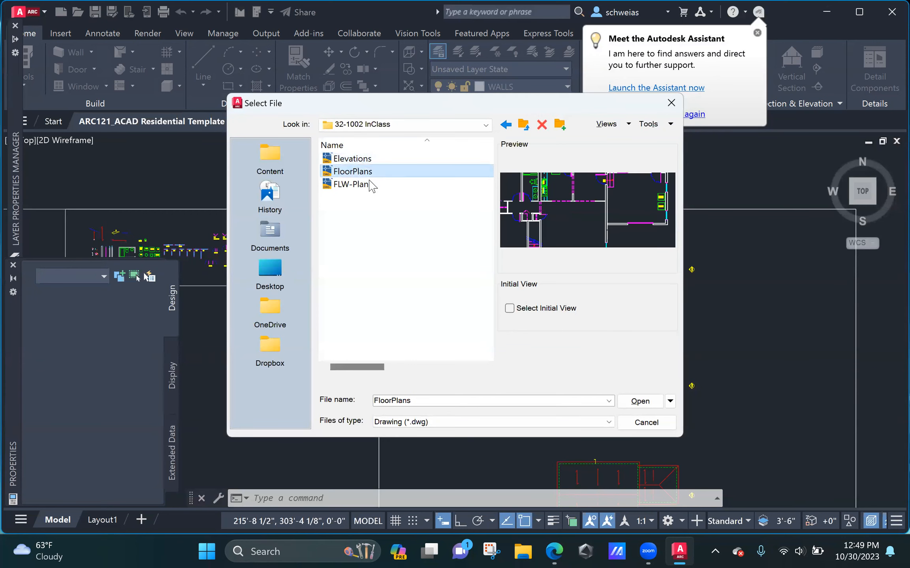
click(371, 184)
click(354, 186)
click(363, 192)
click(370, 188)
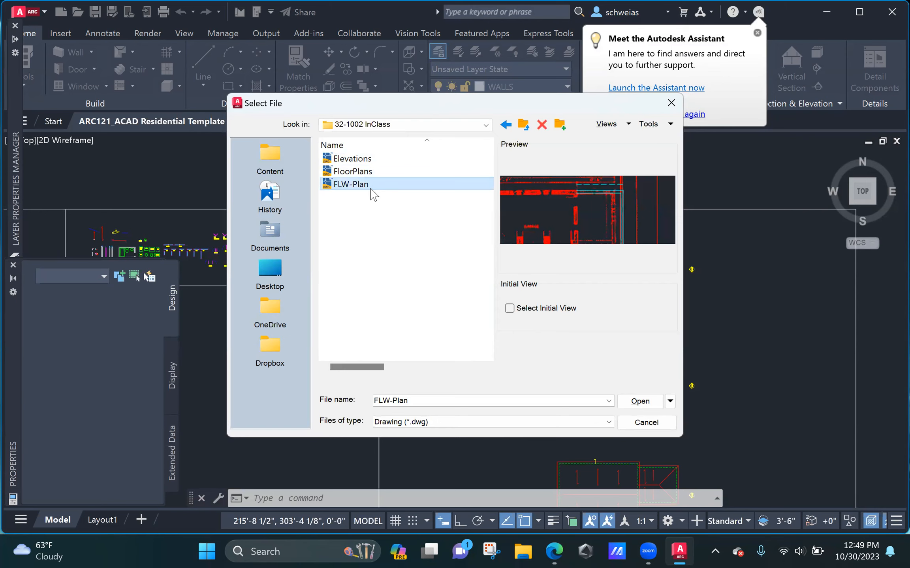
click(626, 402)
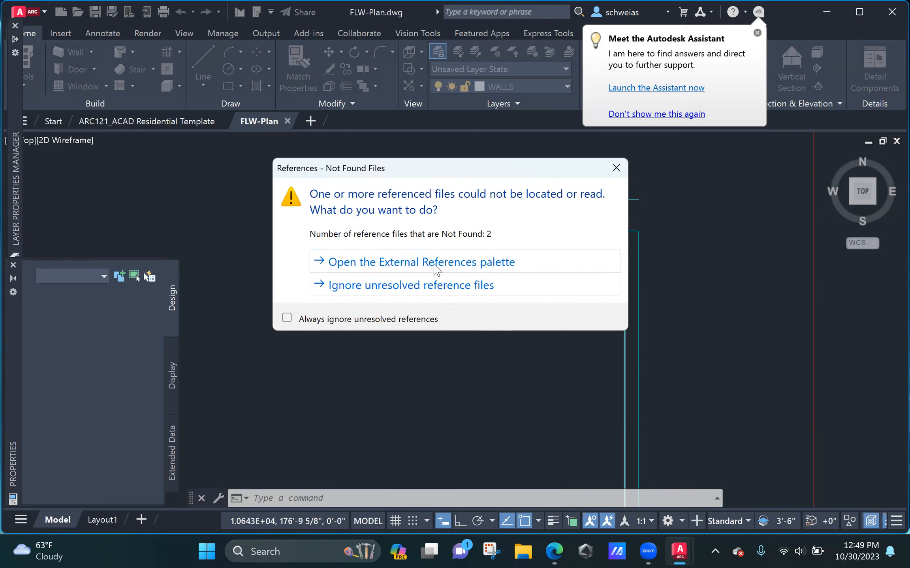
- Open the External References palette for the unresolved files and select the missing raster image's red frame in the drawing
click(392, 268)
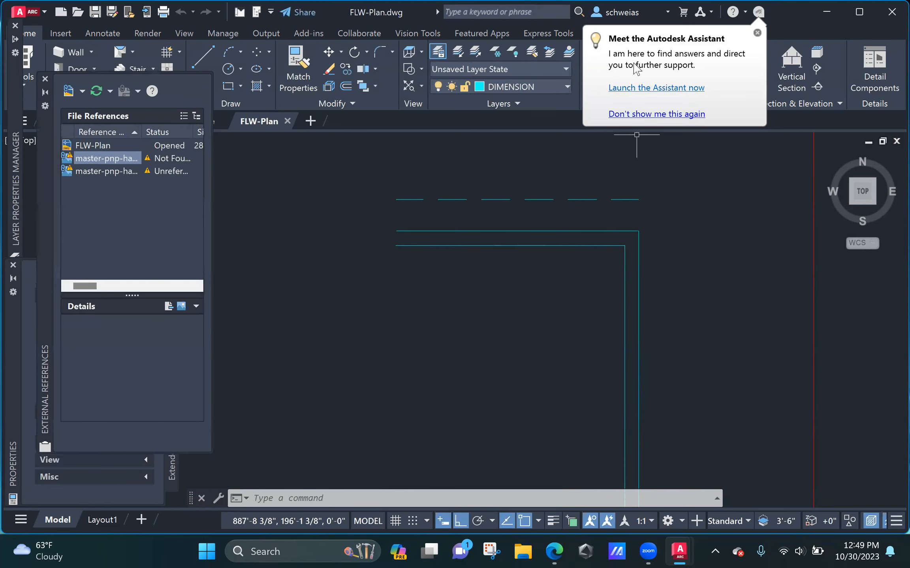
click(733, 70)
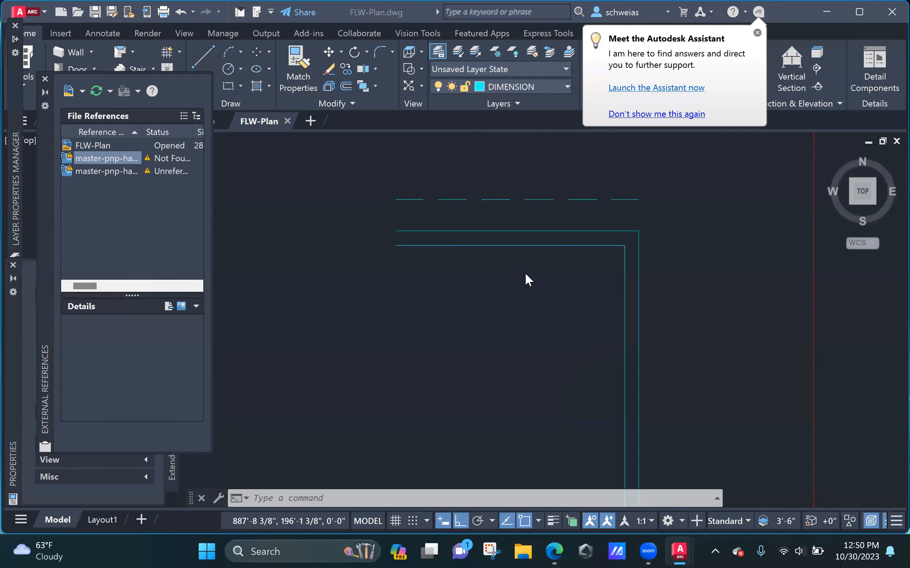
scroll(524, 273, down, 3)
scroll(524, 272, down, 3)
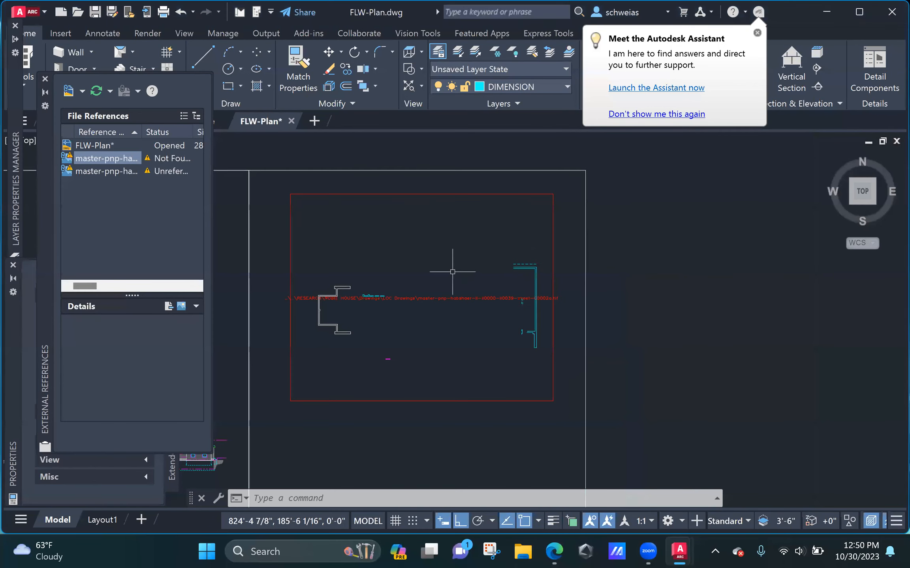
scroll(413, 299, down, 3)
scroll(518, 315, up, 3)
click(518, 315)
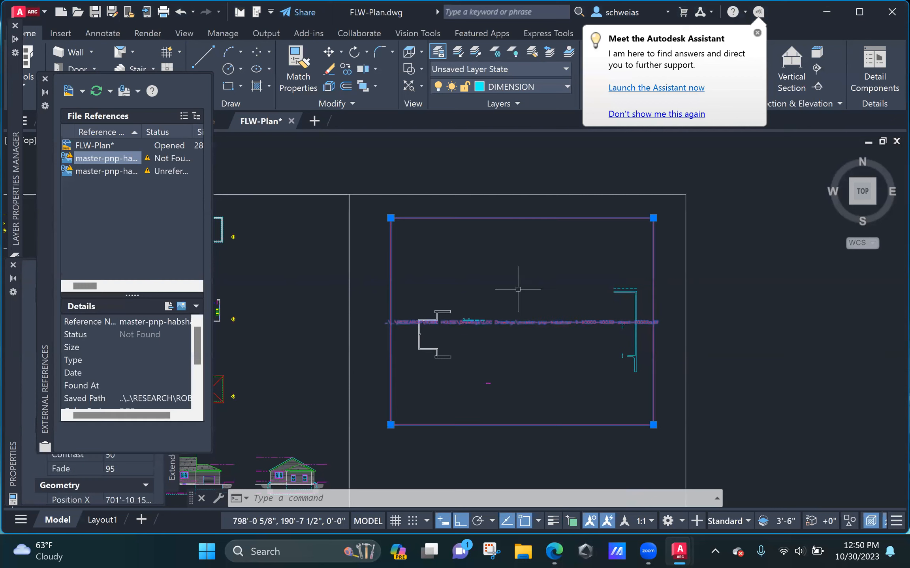
- Close the External References palette, clear the image selection and reopen the palette with the XREF command
right_click(109, 159)
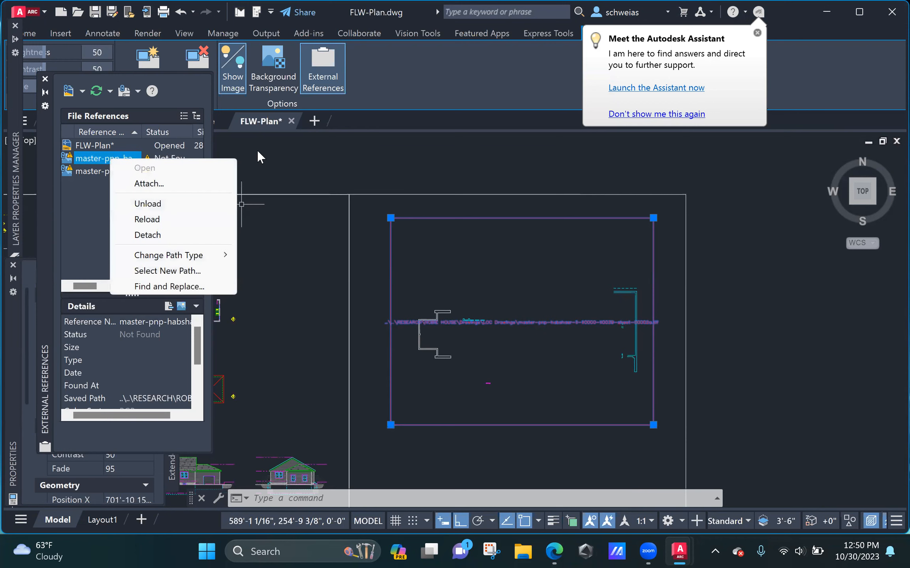
click(45, 79)
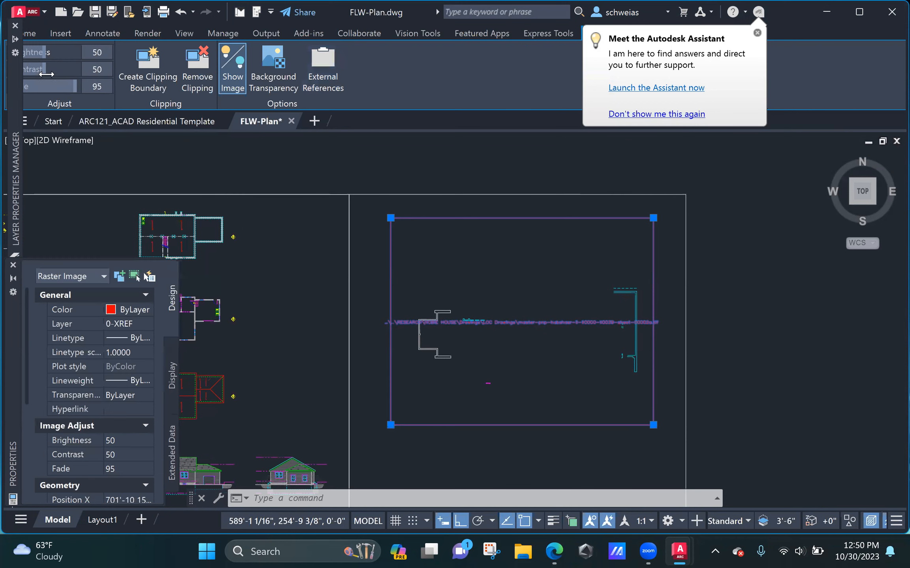
click(439, 185)
key(Escape)
text(xre)
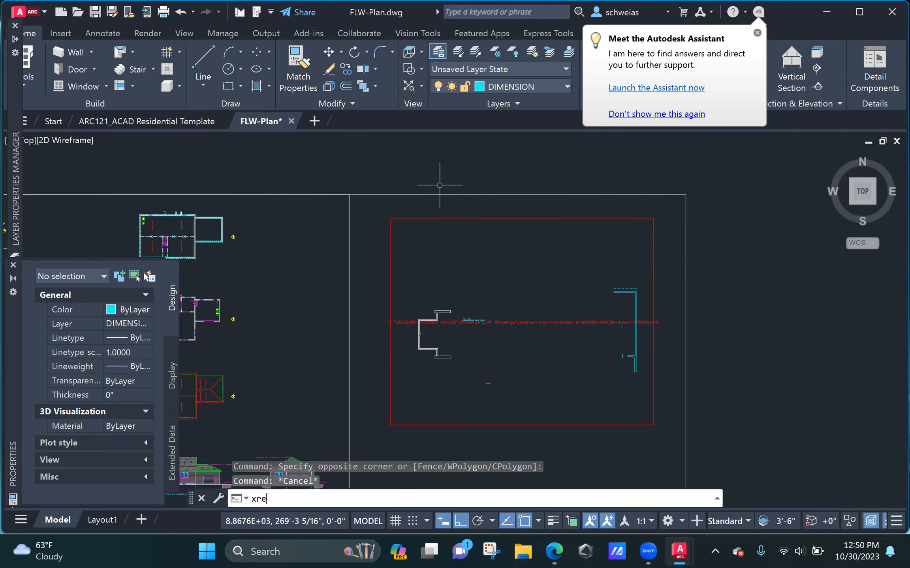
text(f)
key(Return)
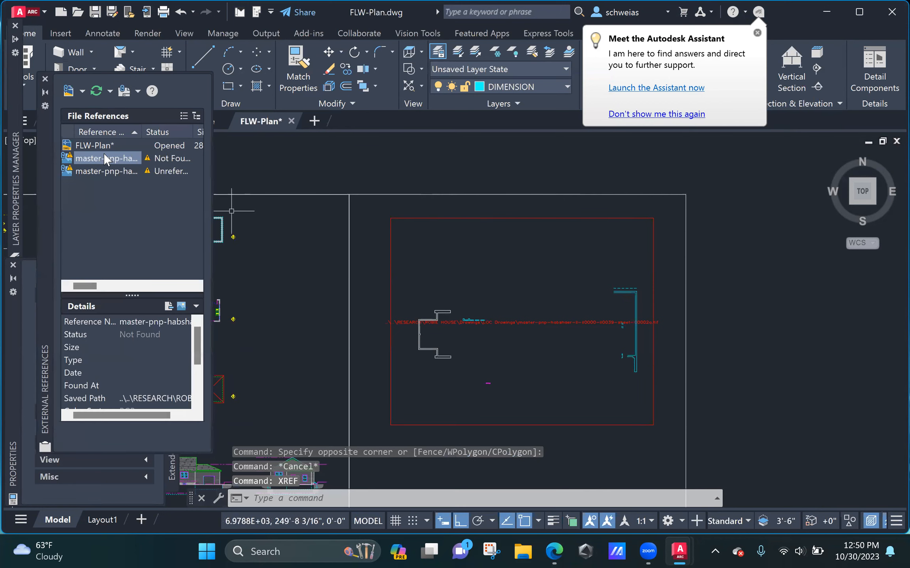
- Relink the not-found master-pnp image reference to the 00002a Ground Floor Plan file in the LOC Drawings folder
right_click(104, 158)
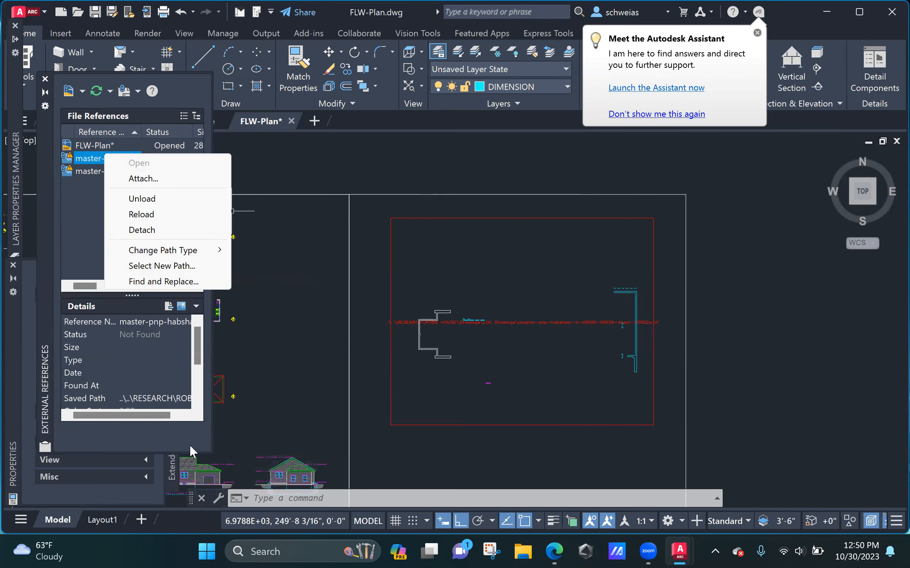
click(214, 449)
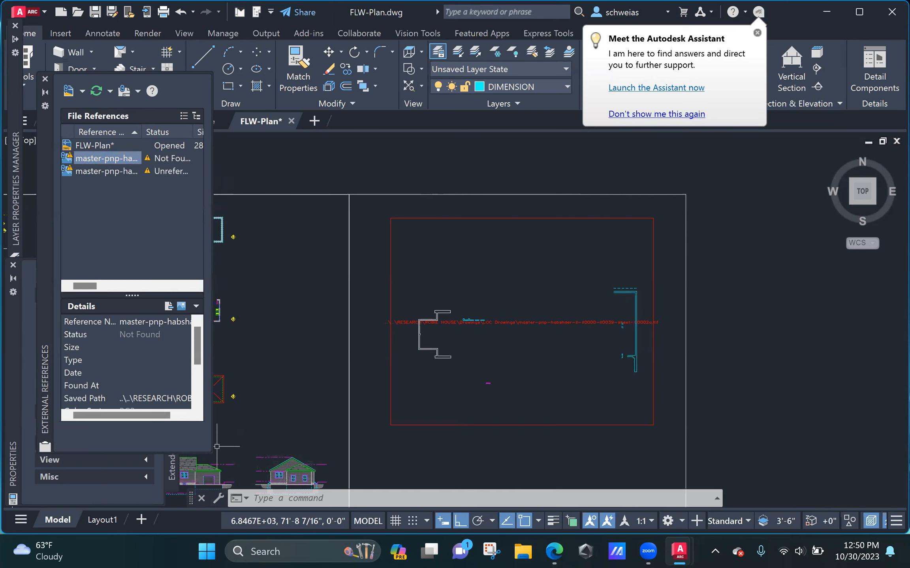
drag(212, 454, 334, 505)
click(258, 431)
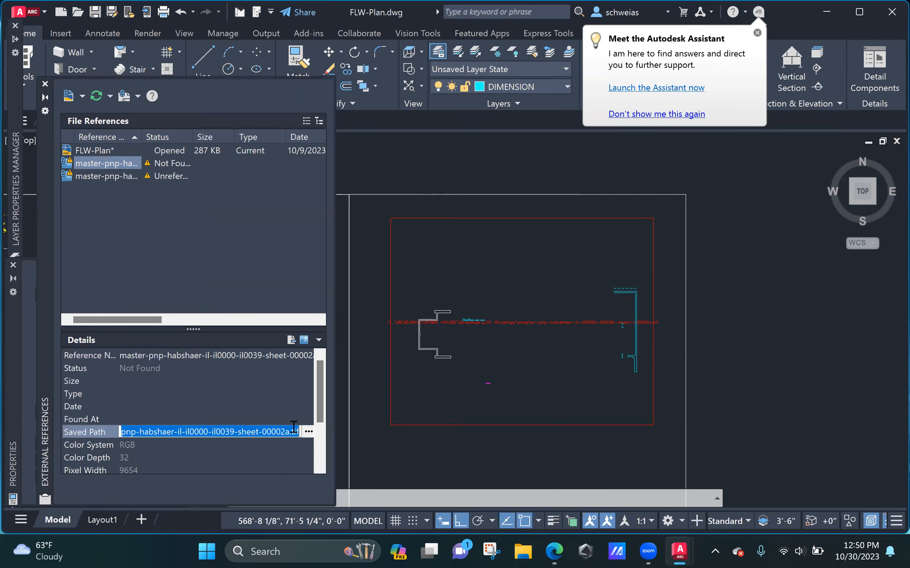
click(308, 432)
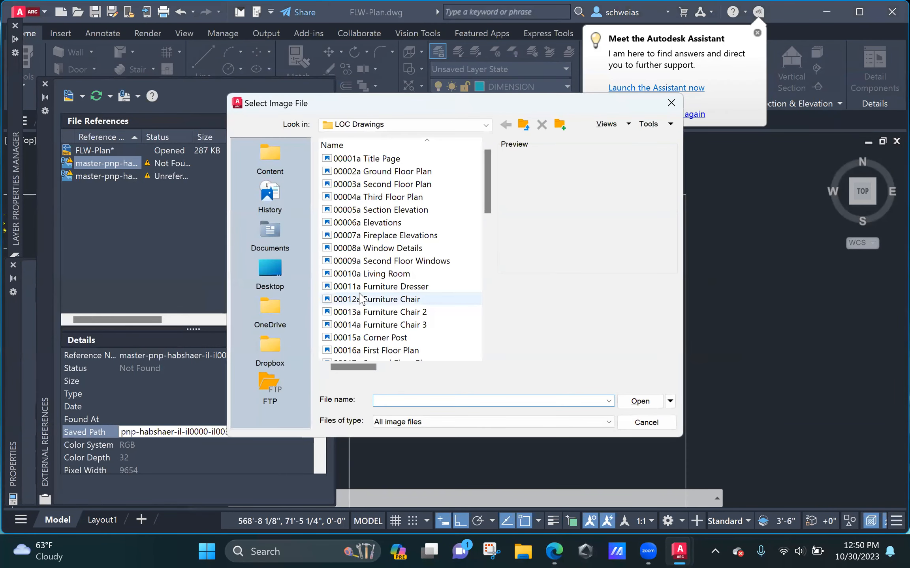
click(388, 171)
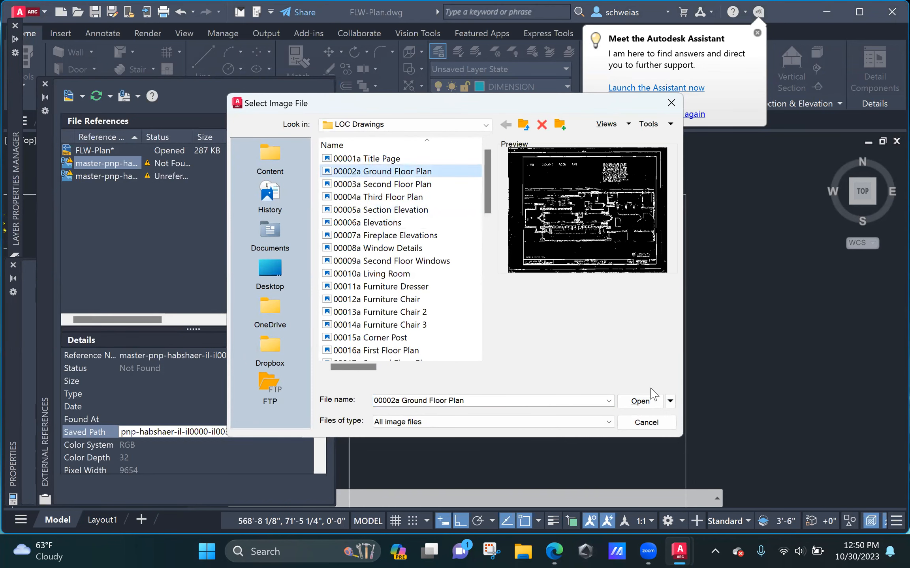
click(639, 401)
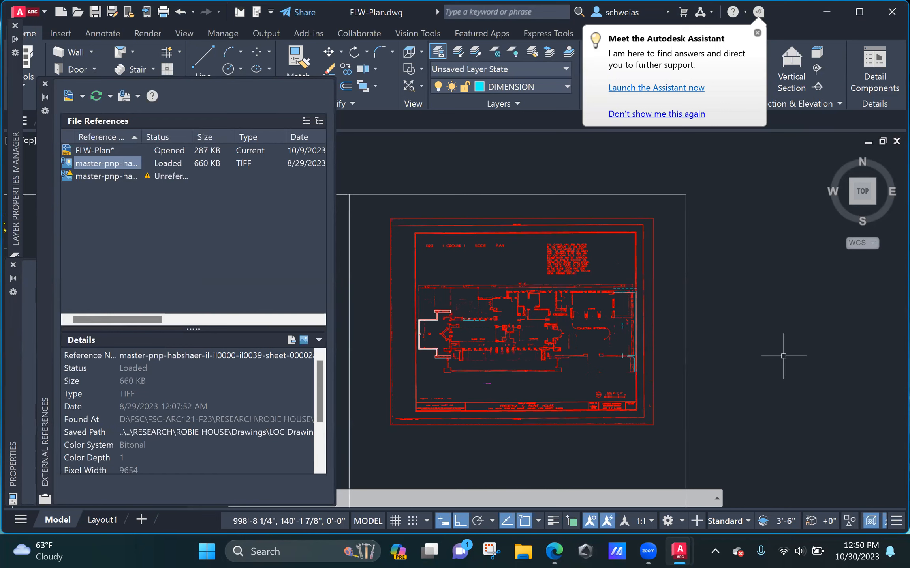
- Examine the relinked ground floor plan image and the house plans drawn in model space
click(745, 289)
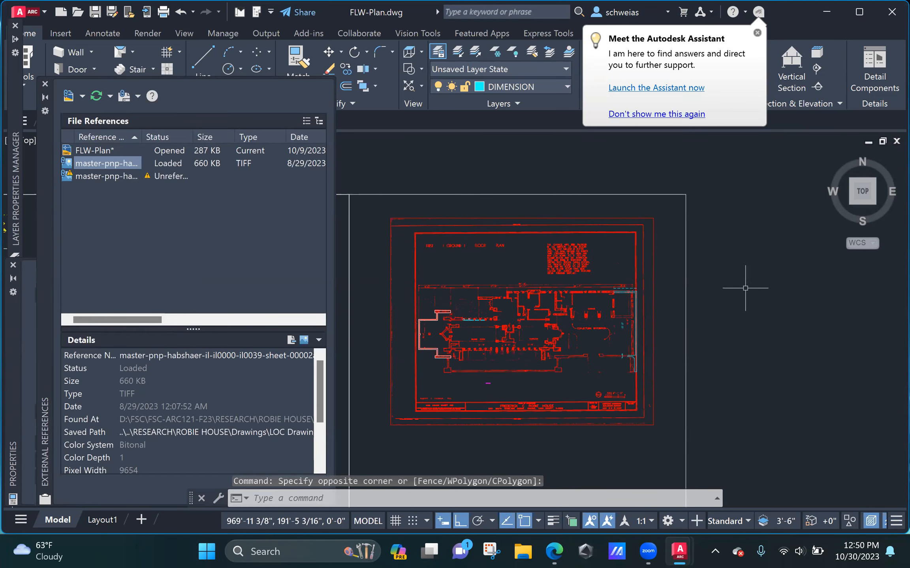
scroll(638, 369, up, 5)
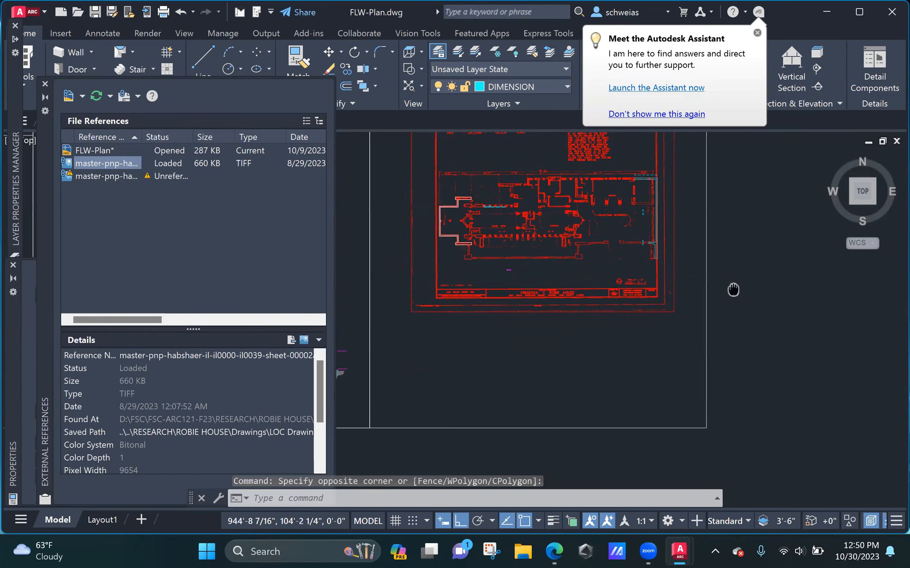
scroll(458, 288, up, 4)
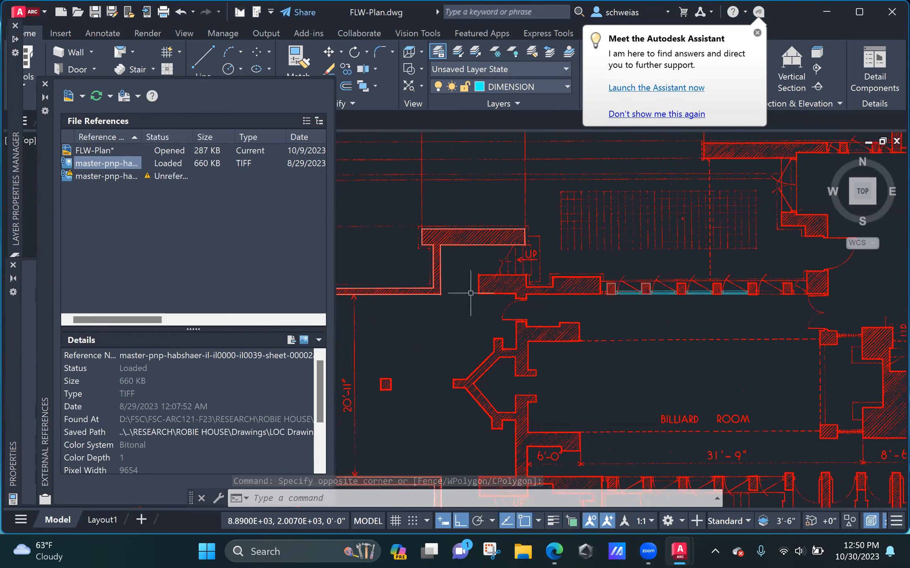
scroll(474, 296, down, 5)
scroll(768, 316, up, 3)
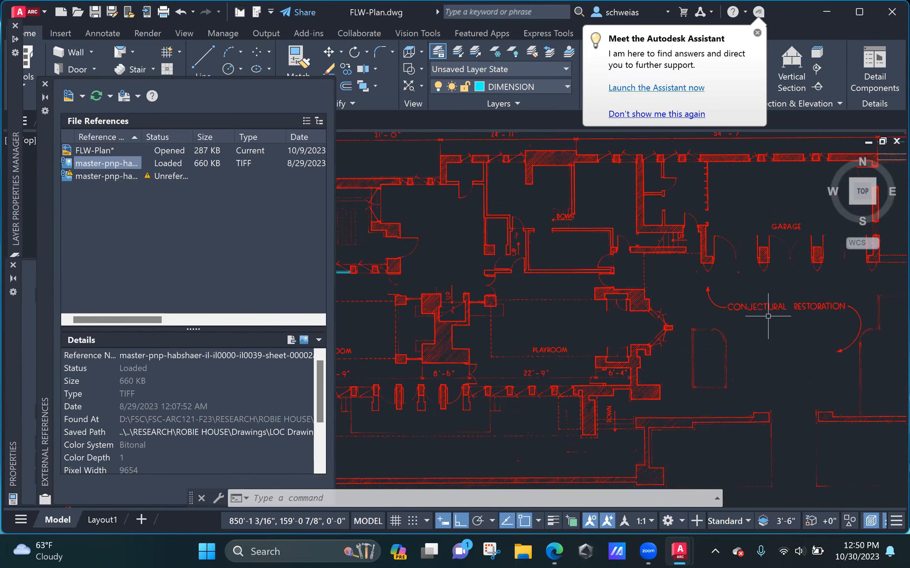
scroll(768, 316, down, 5)
scroll(500, 275, up, 3)
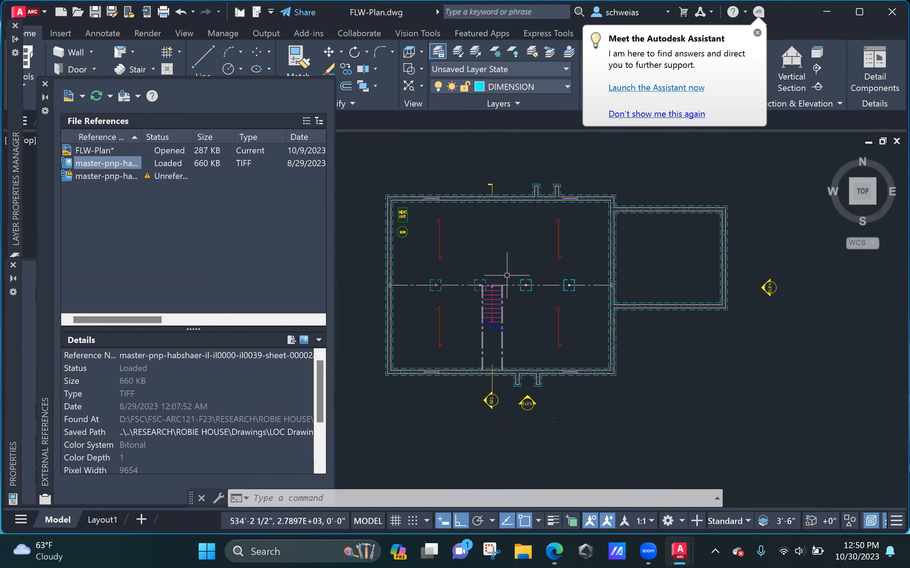
middle_drag(590, 360, 627, 285)
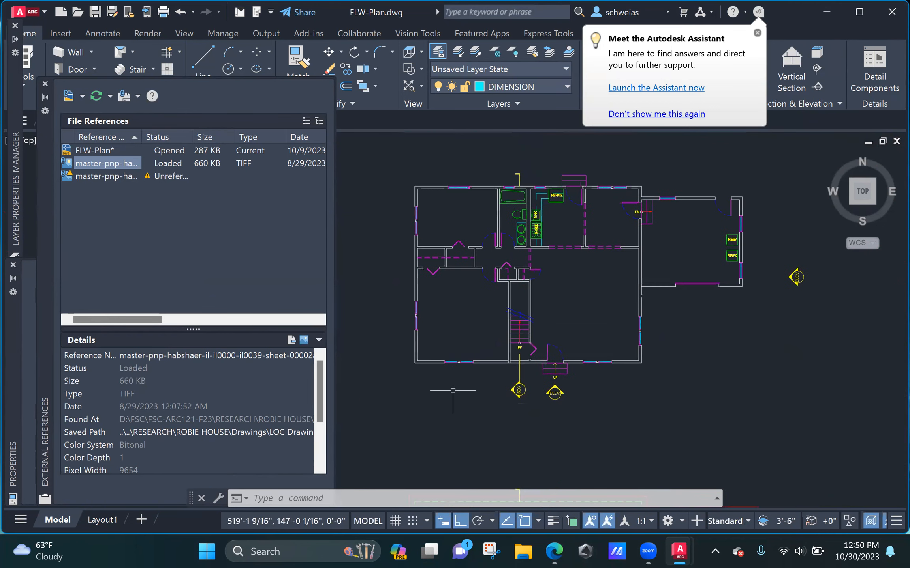
- Collapse the External References palette so it auto-hides and switch to the Layout1 layout
click(43, 94)
click(435, 299)
click(393, 309)
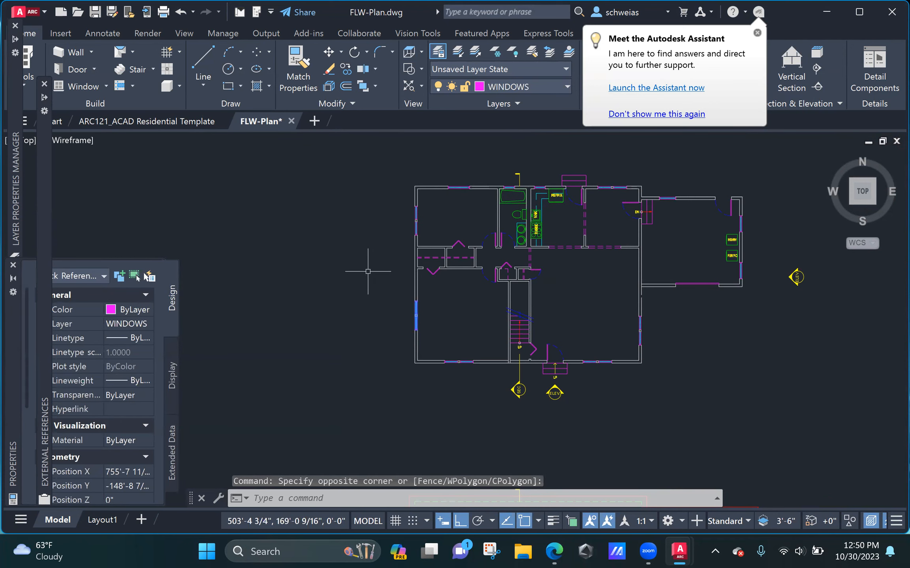
key(Escape)
click(101, 521)
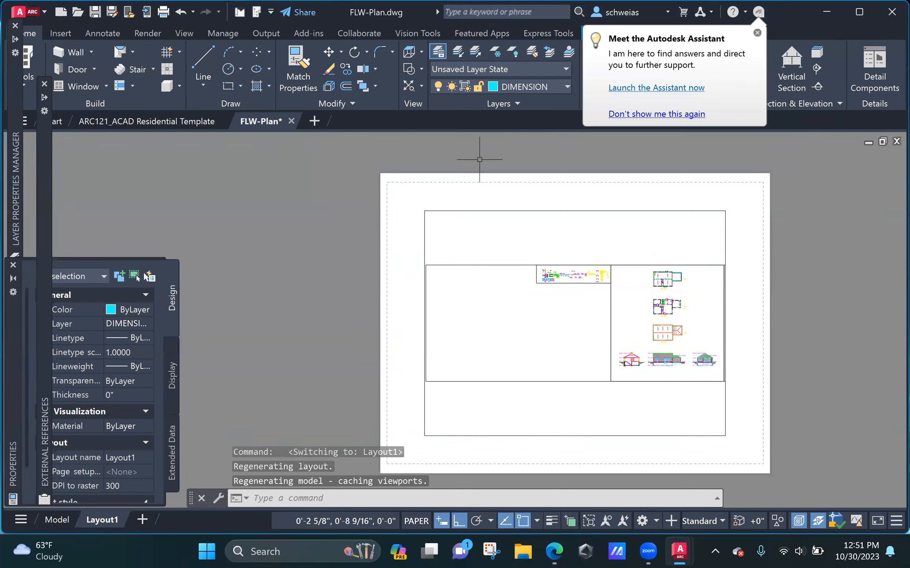
- Switch to File Explorer and open the FSC folder on USB Drive (D:)
click(530, 552)
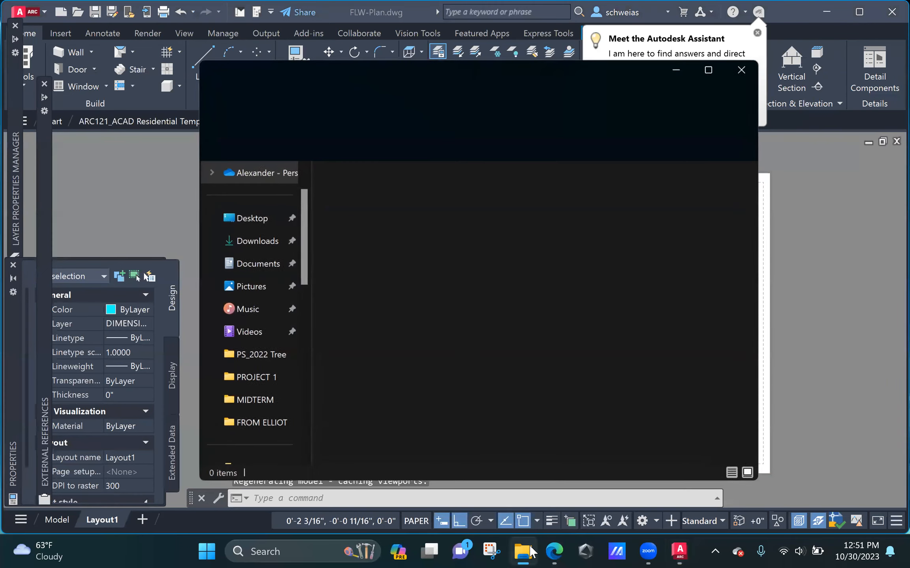
click(256, 379)
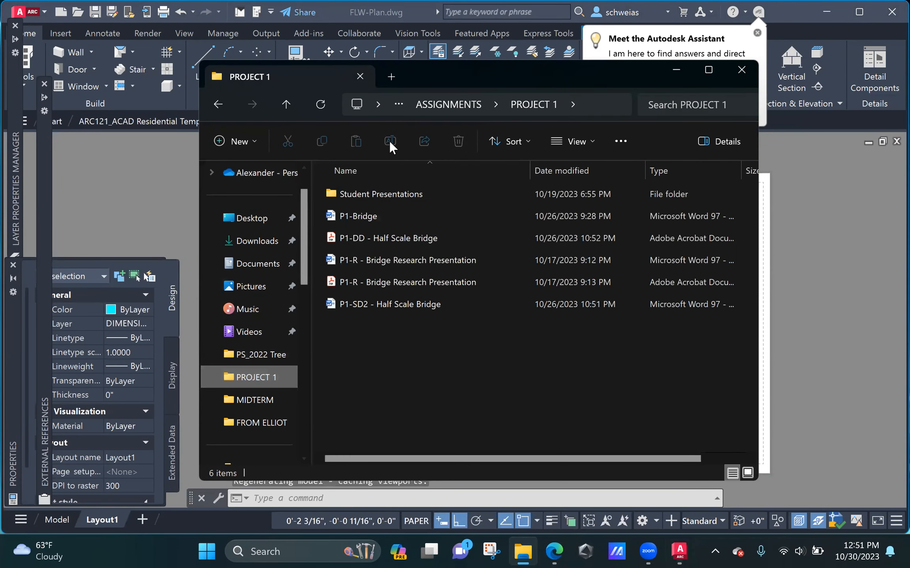
click(396, 103)
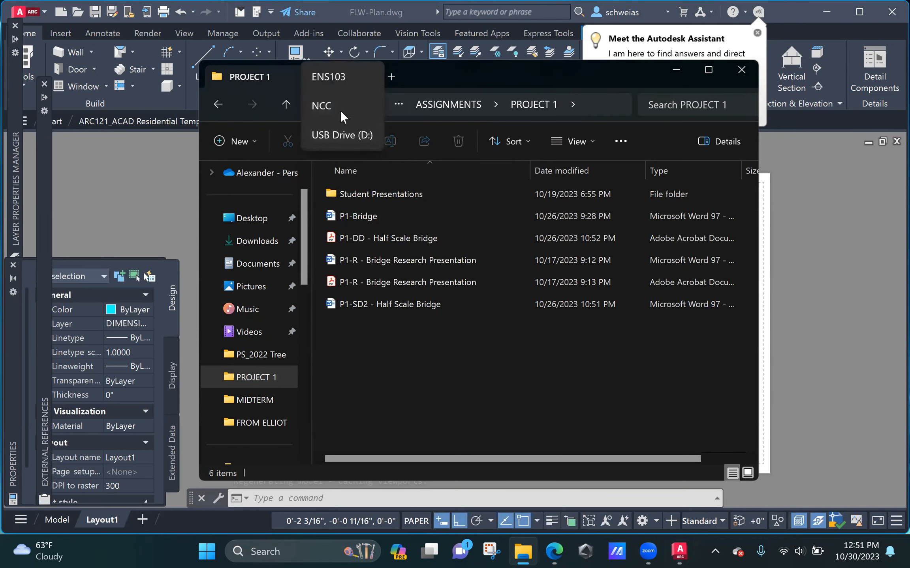
click(340, 132)
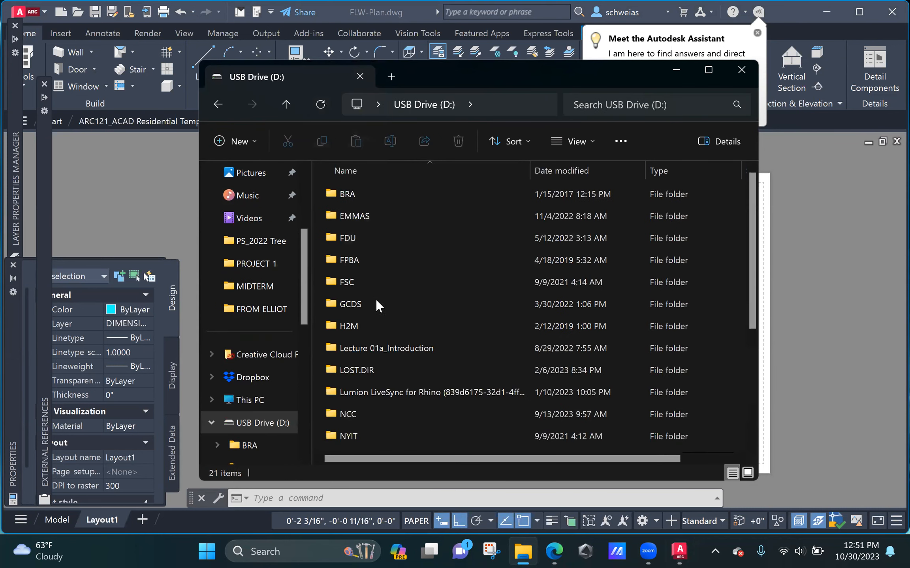
double_click(360, 283)
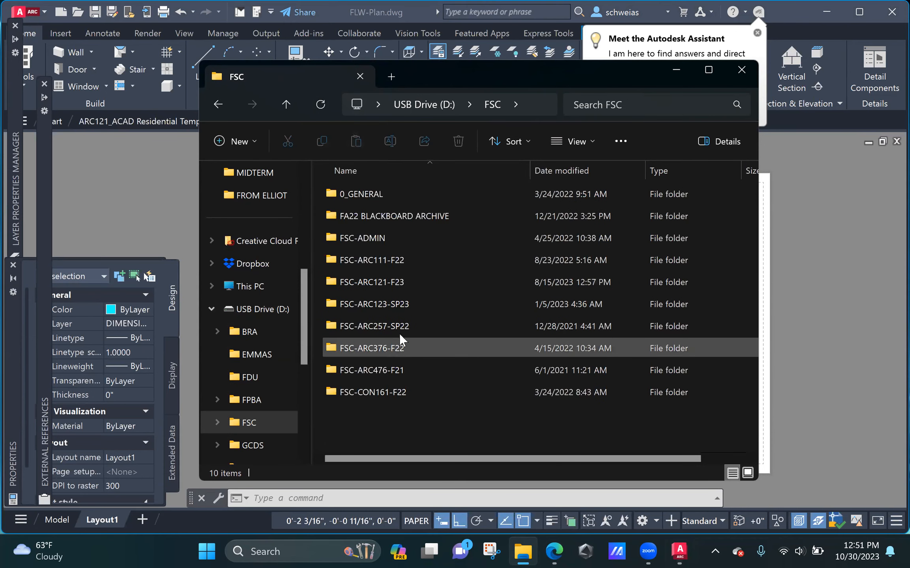
mouse_move(399, 304)
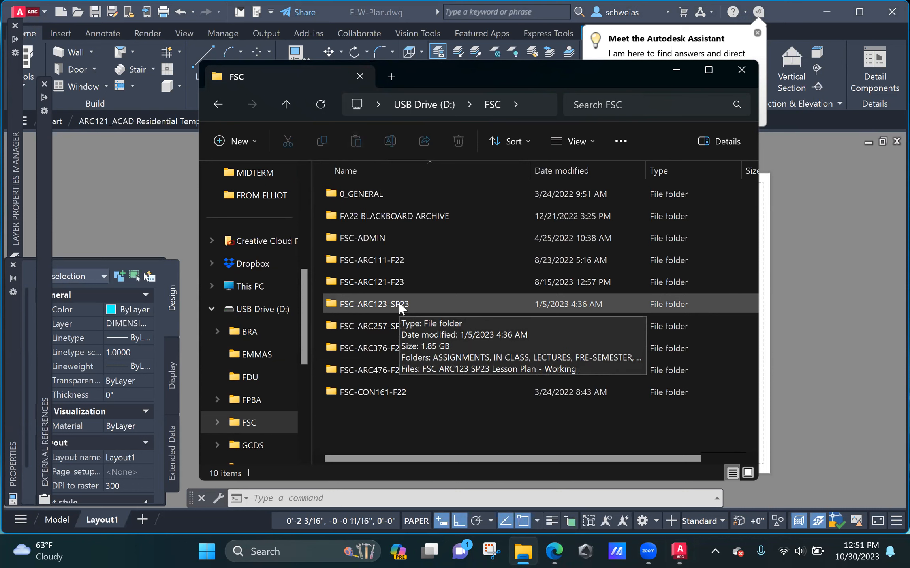
click(422, 300)
double_click(422, 303)
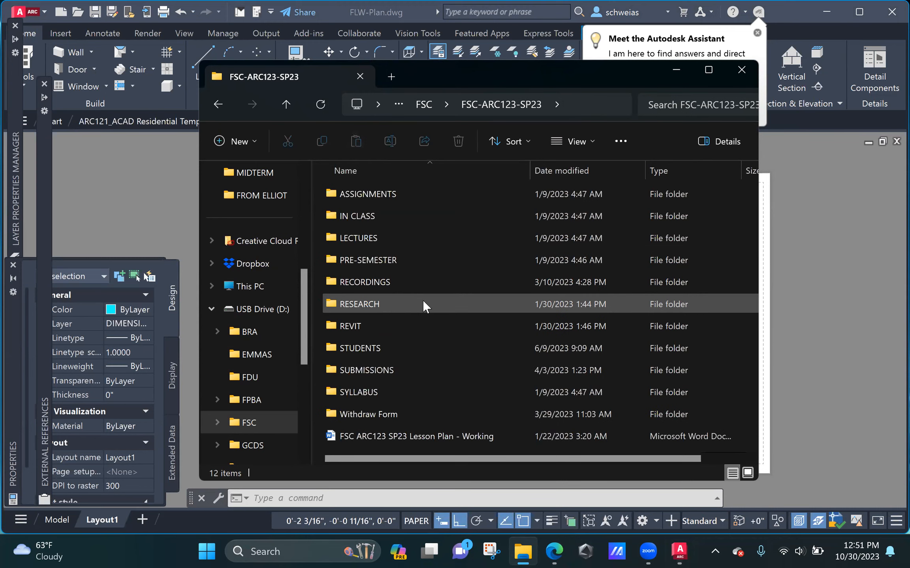
click(219, 103)
- Copy the XR-TitleBlock-P3-R1 DWG file from the Projects > Project 3 folder of FSC-ARC376-F22
double_click(404, 348)
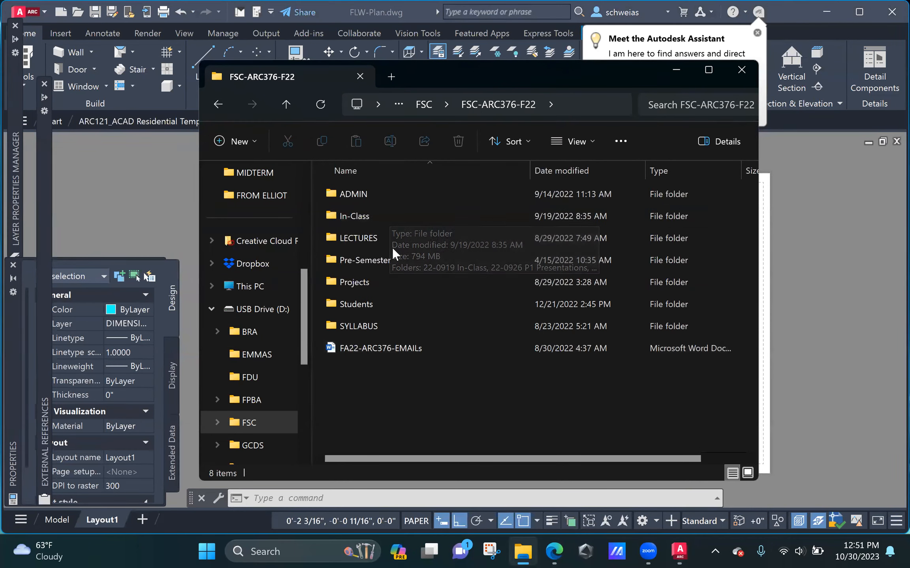
double_click(357, 282)
double_click(372, 238)
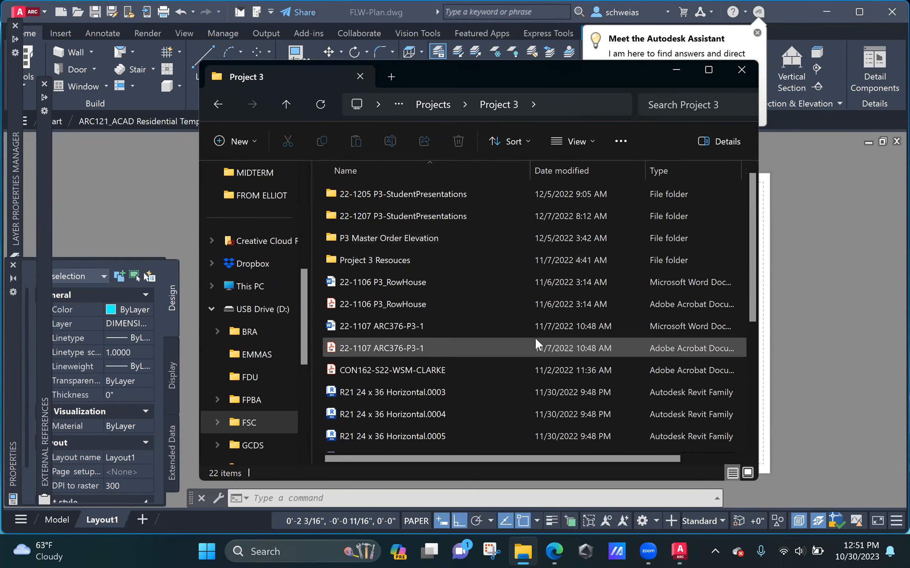
scroll(535, 337, down, 4)
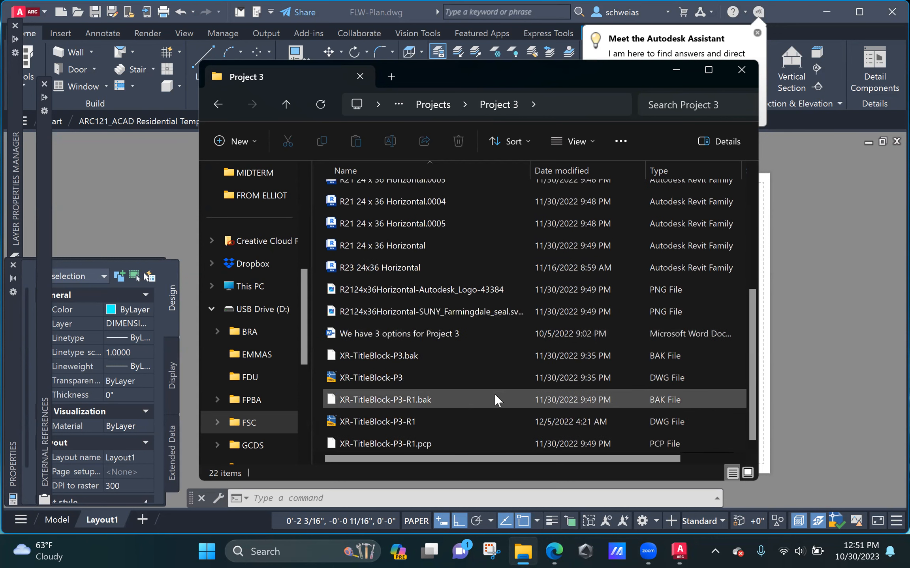
click(489, 425)
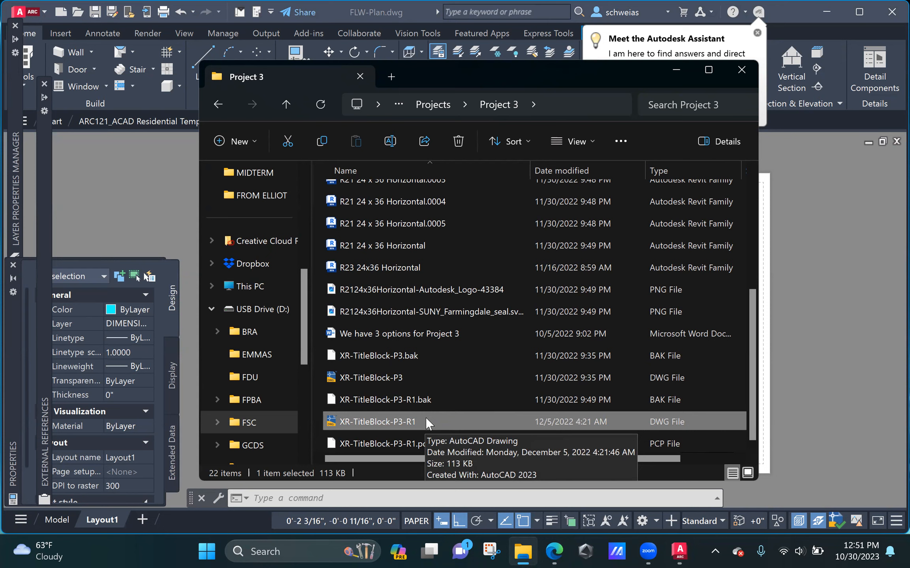
- Open a second File Explorer tab showing the FSC folder on USB Drive (D:)
click(391, 76)
click(264, 379)
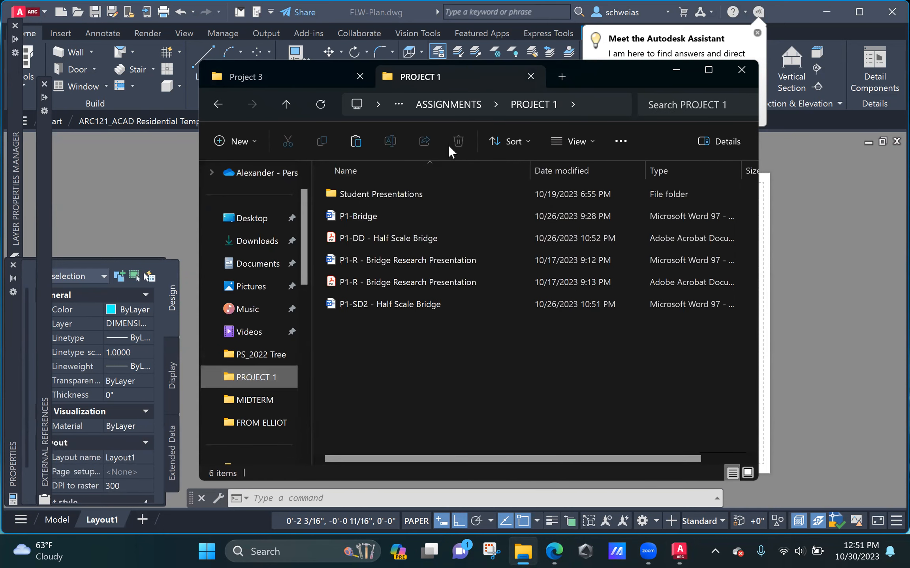
click(397, 105)
click(341, 135)
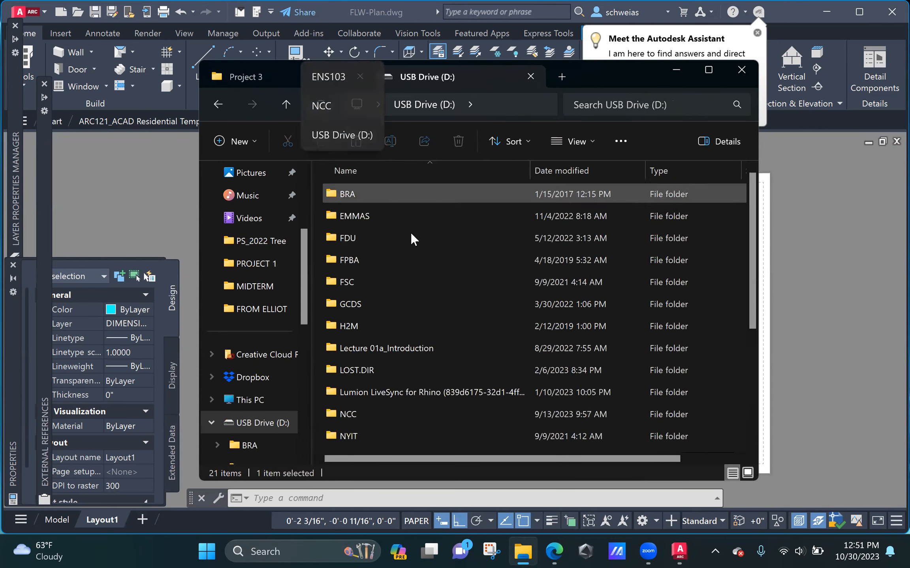
double_click(381, 281)
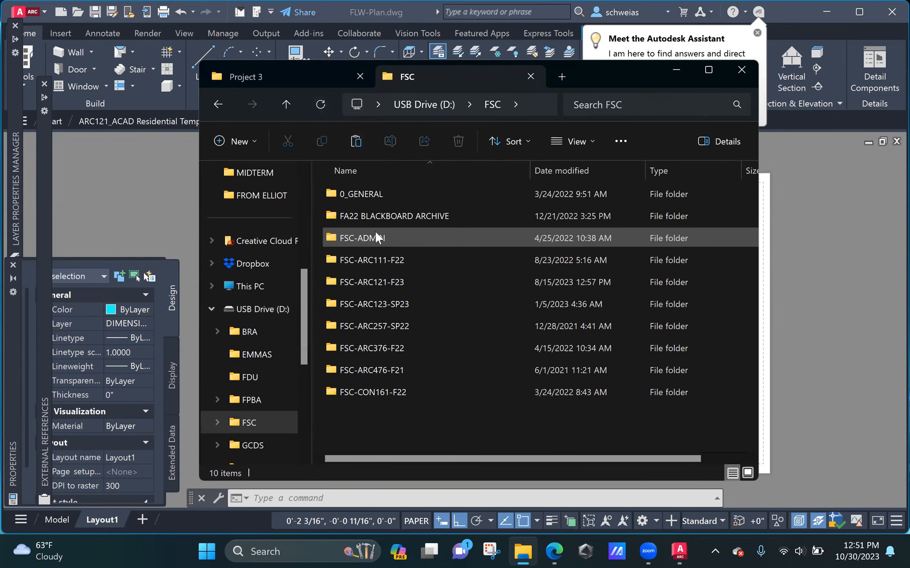
double_click(392, 303)
double_click(379, 197)
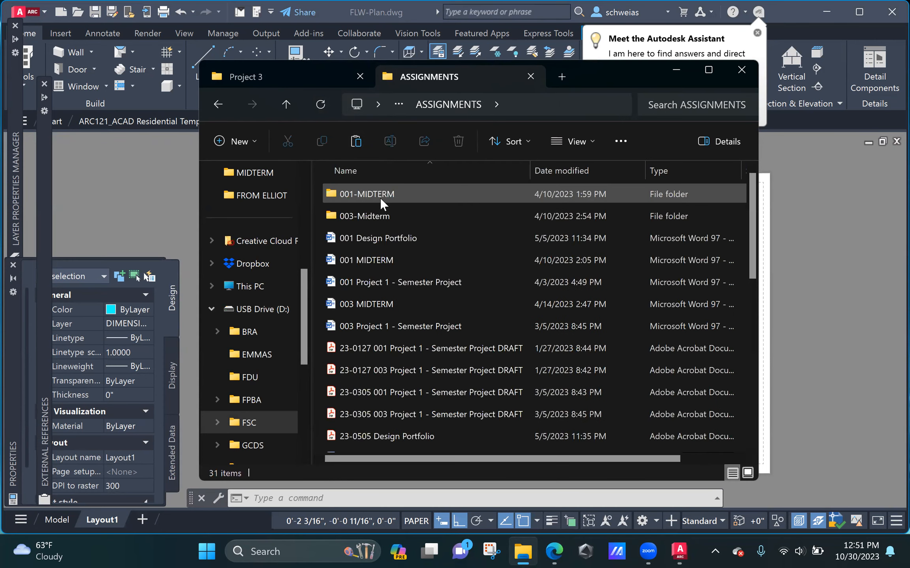
click(213, 98)
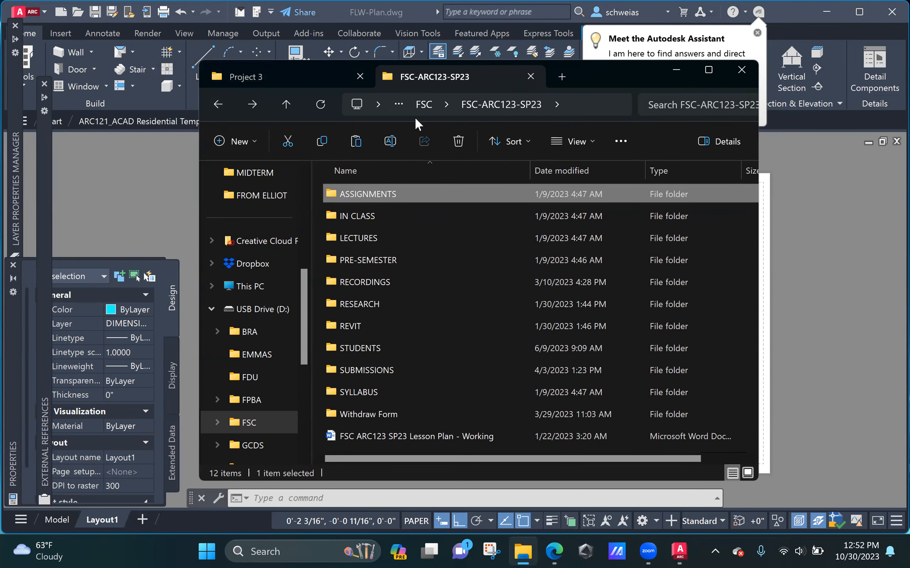
click(426, 107)
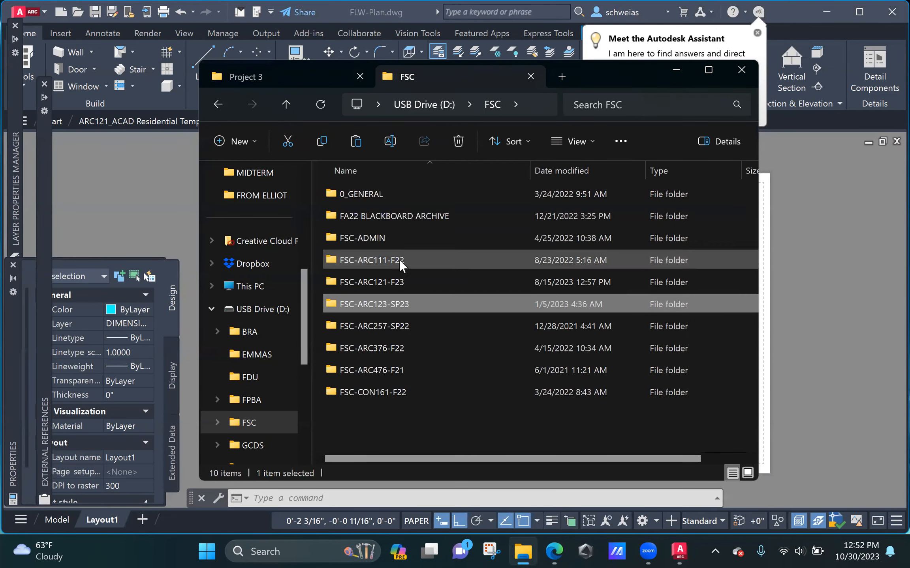
- Create a folder named Project 1 CAD in the ASSIGNMENTS folder of FSC-ARC121-F23
double_click(399, 276)
double_click(386, 215)
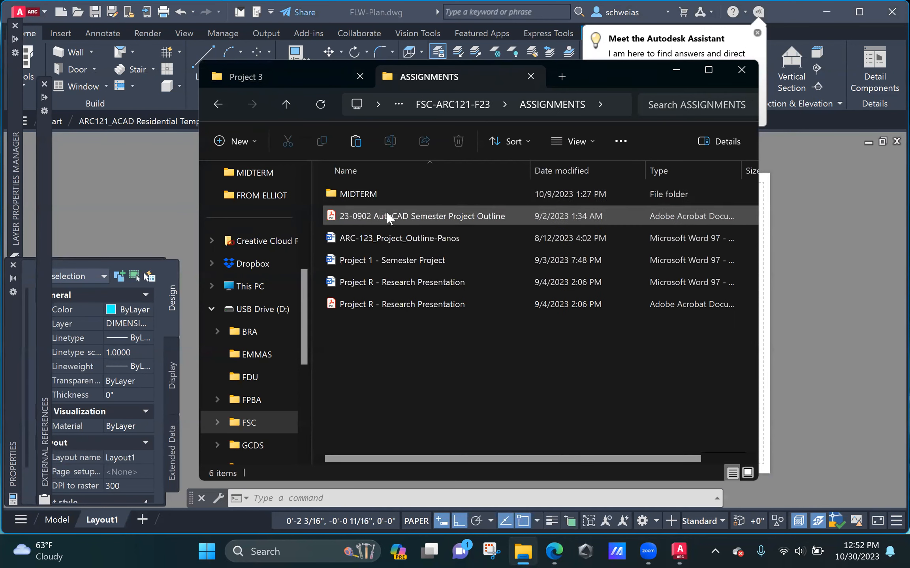
right_click(398, 374)
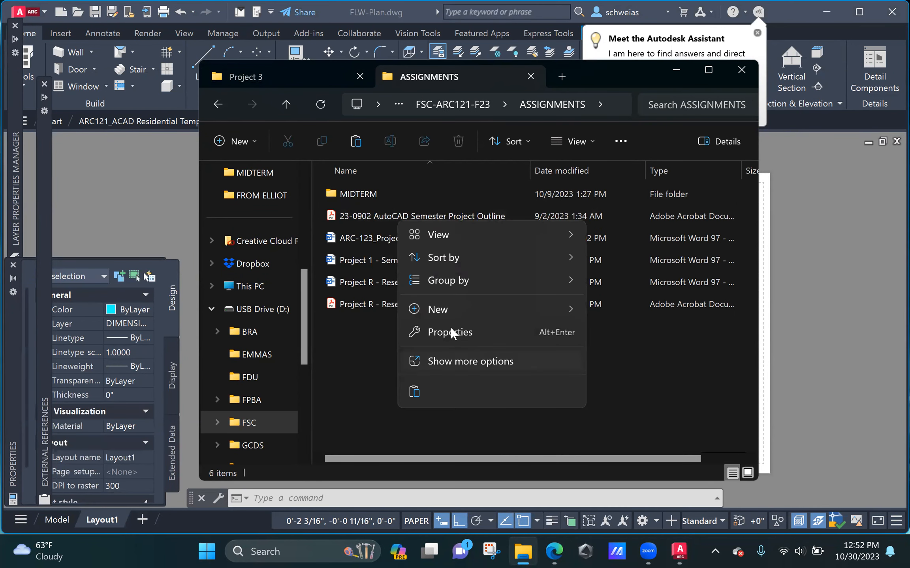
mouse_move(494, 309)
click(653, 56)
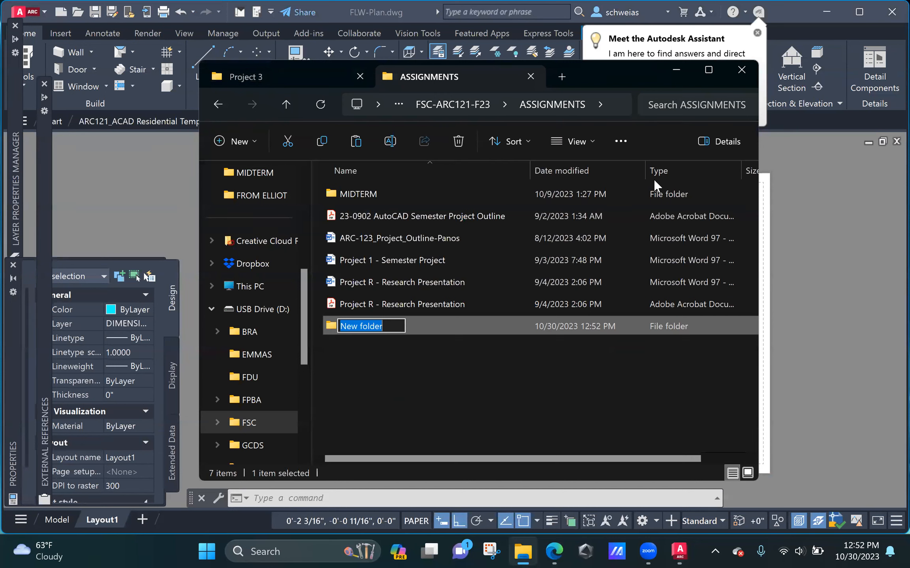
text(Project 1 CAD)
key(Return)
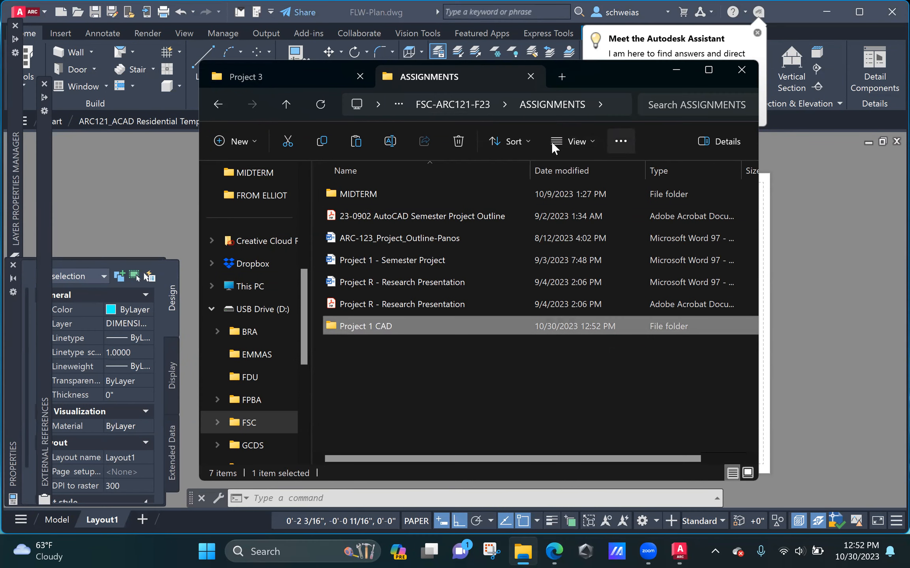
- Paste the copied title block drawing into the FSC-ARC121-F23 TEMPLATE folder and open it in AutoCAD, ignoring unresolved reference files
click(472, 104)
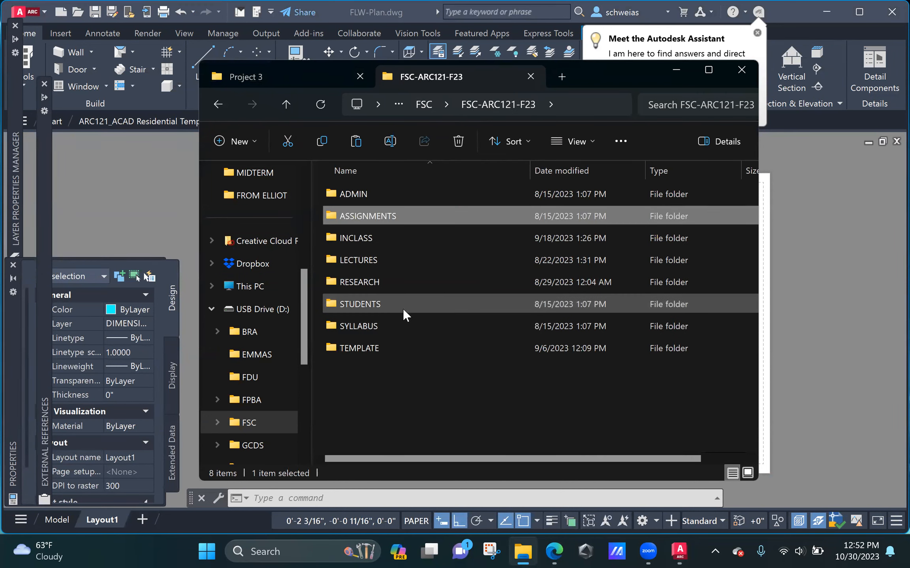
double_click(393, 349)
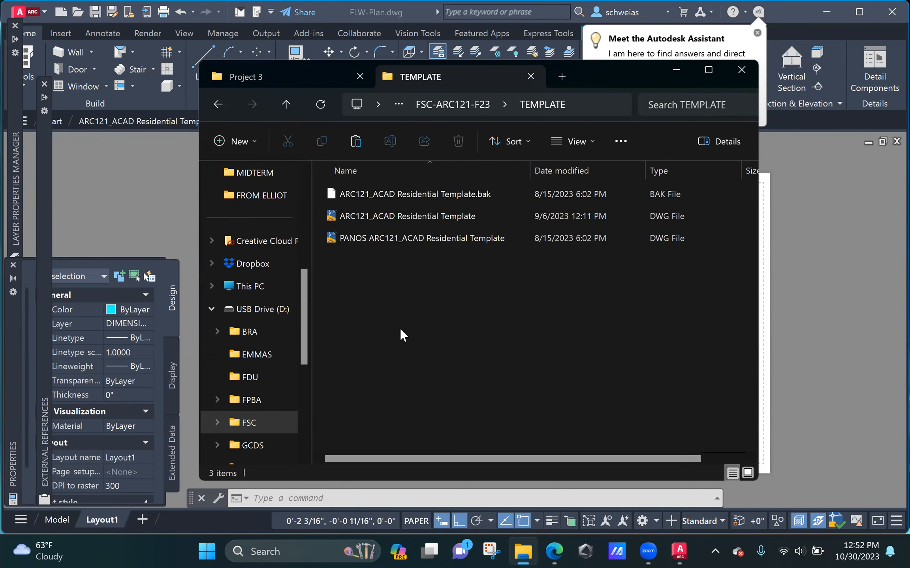
click(385, 268)
click(385, 262)
click(378, 289)
double_click(375, 266)
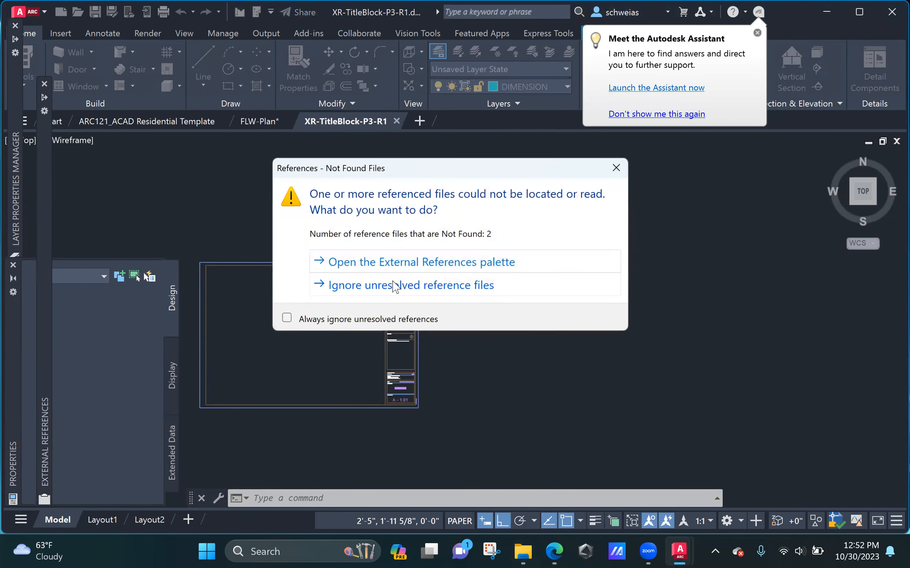
click(339, 286)
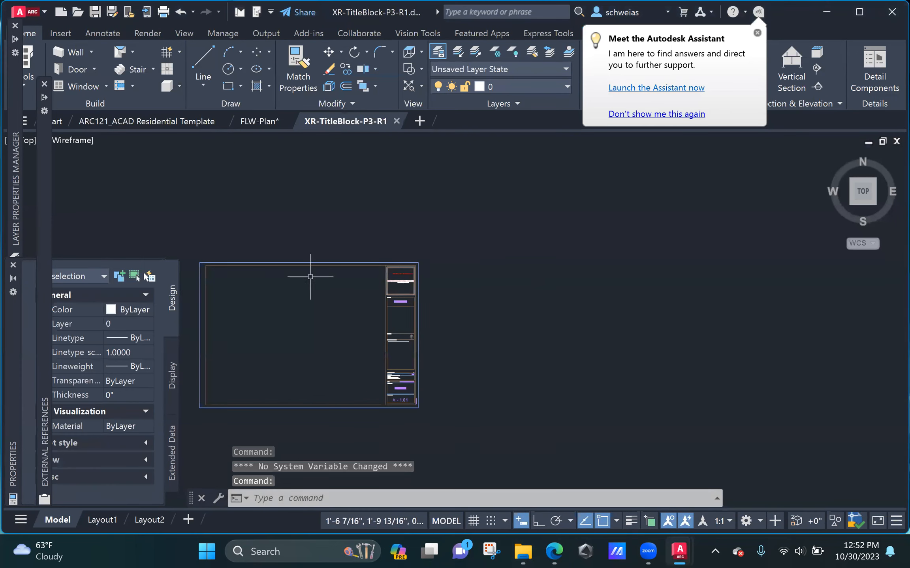
- Inspect the title block's project field and select its Project Name text
middle_drag(311, 276, 467, 244)
scroll(431, 240, up, 3)
scroll(599, 228, up, 2)
scroll(615, 209, up, 2)
scroll(735, 238, up, 2)
scroll(735, 238, up, 2)
click(624, 194)
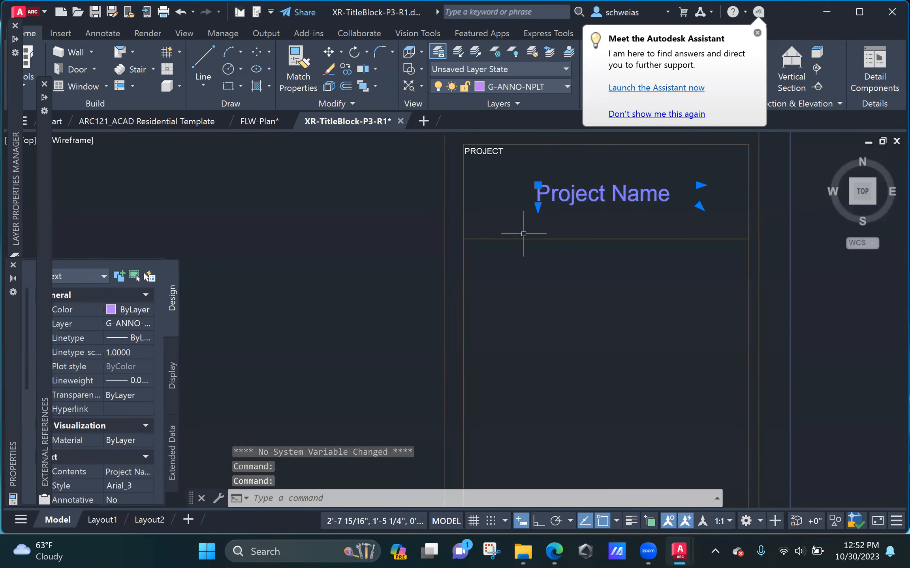
- Examine the title block's location, description, project number, date, sheet name and drawing number fields, and clear the text selection
middle_drag(627, 394, 633, 158)
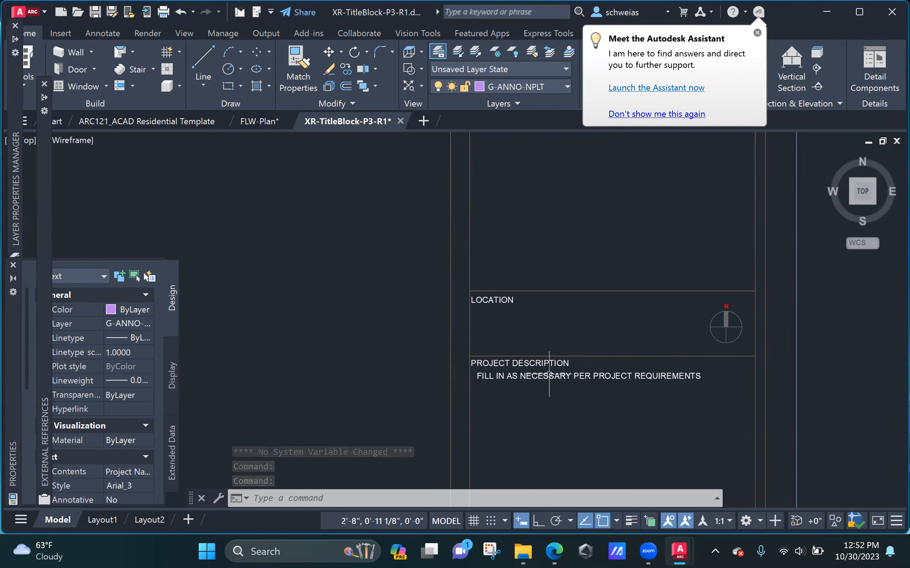
middle_drag(553, 411, 540, 208)
middle_drag(558, 326, 558, 187)
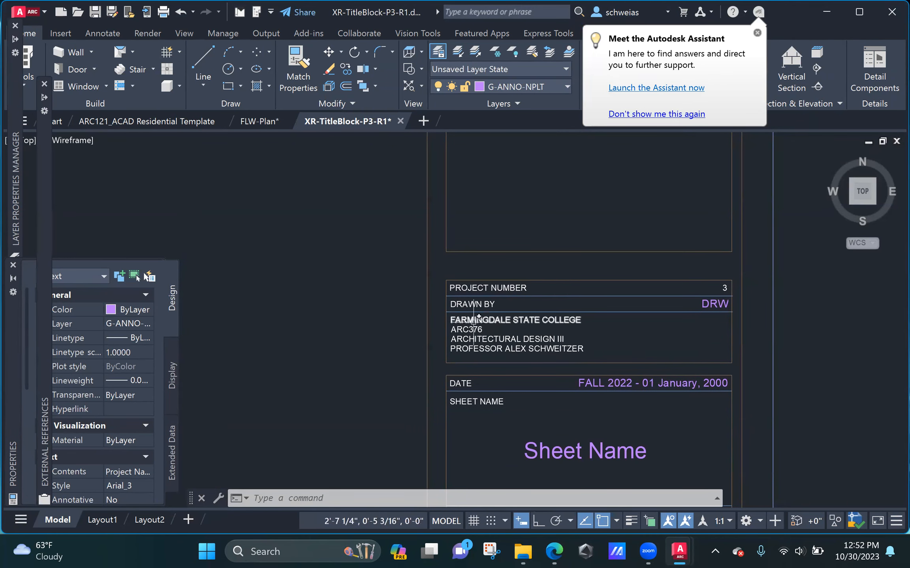
middle_drag(609, 425, 598, 267)
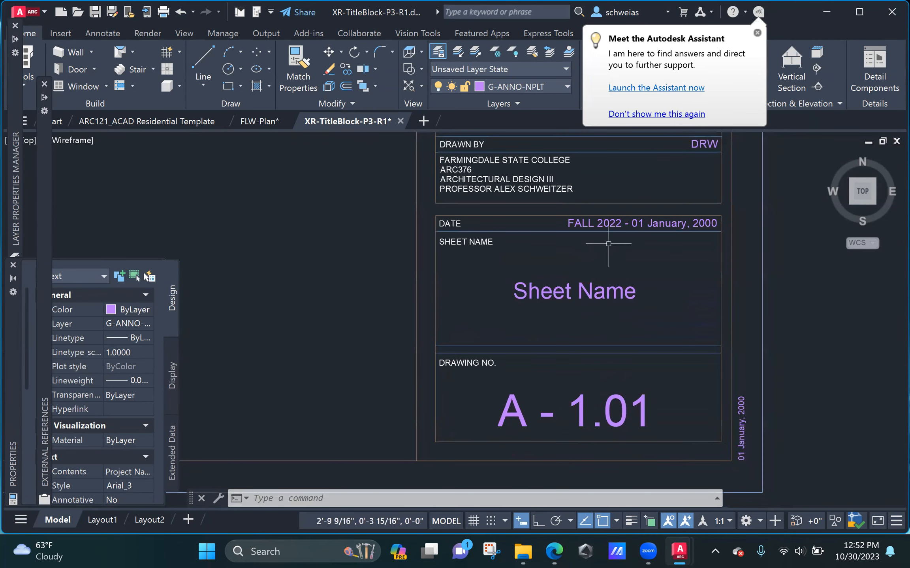
click(584, 291)
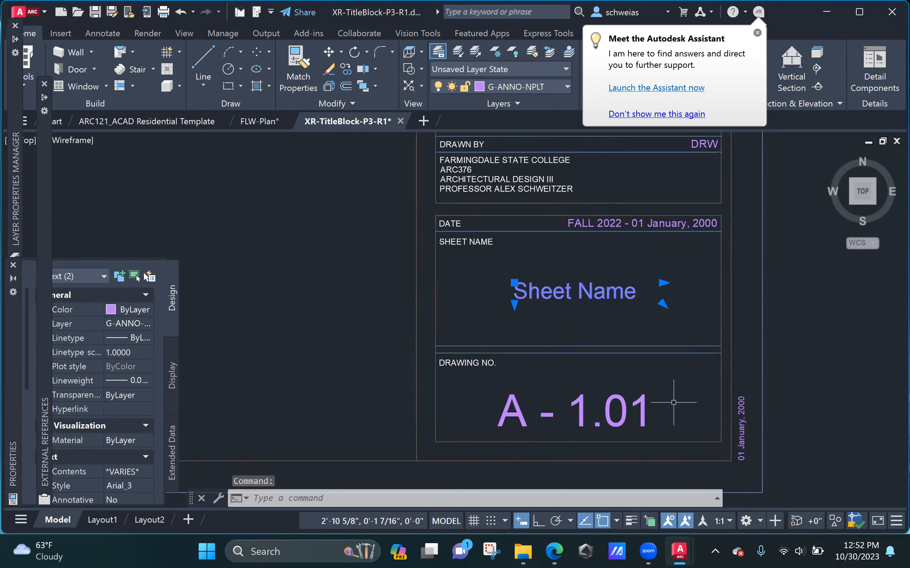
key(Escape)
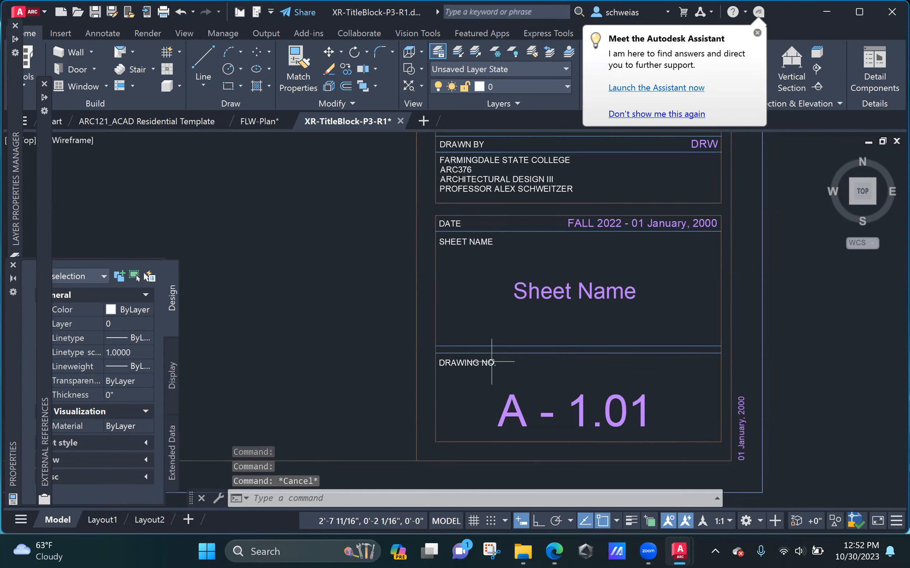
scroll(618, 442, down, 8)
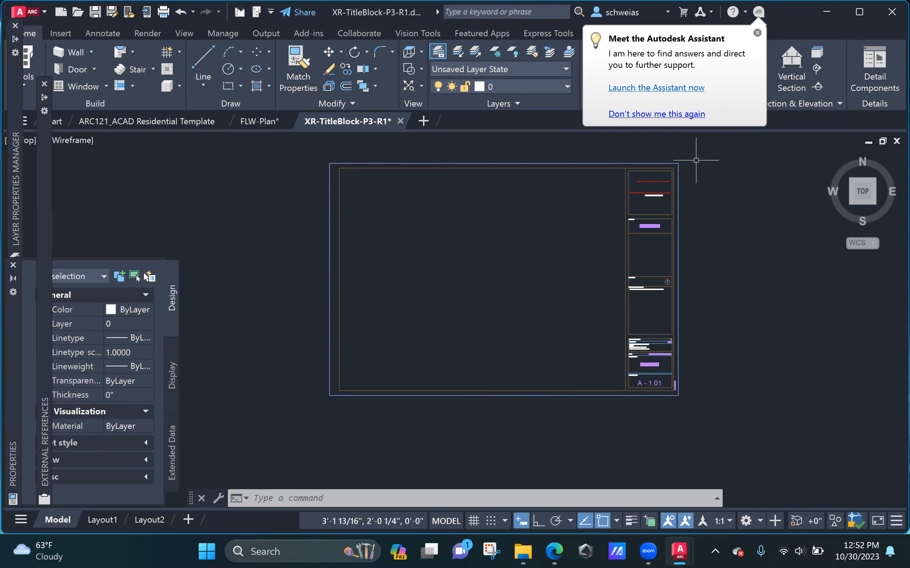
scroll(682, 367, up, 4)
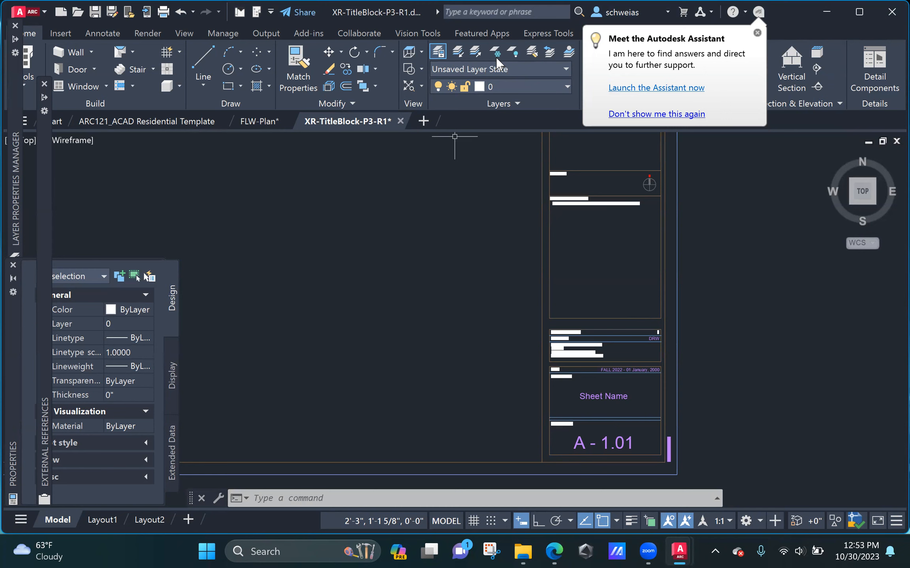
- Switch to the ARC121_ACAD Residential Template drawing and view its sample house plans and elevations
click(179, 119)
scroll(307, 259, down, 2)
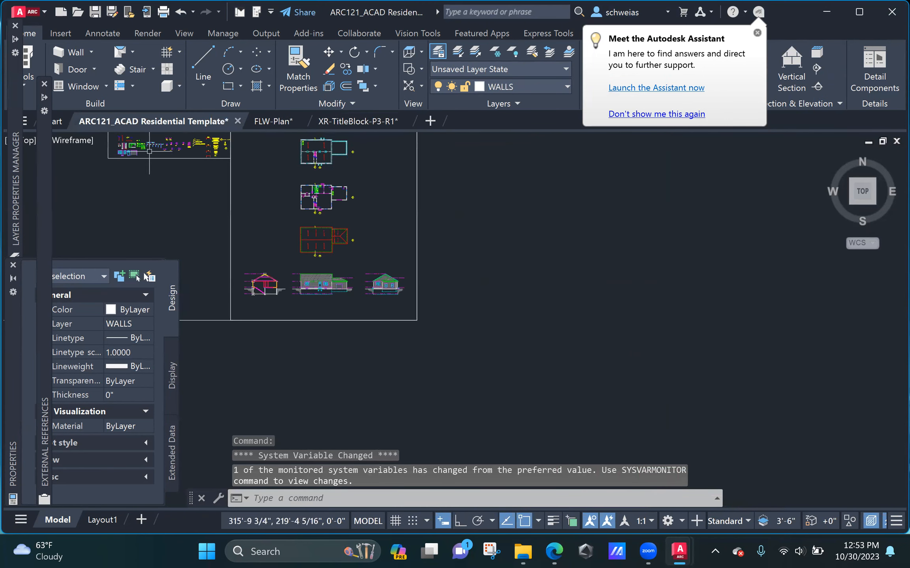
scroll(282, 199, up, 4)
middle_drag(446, 251, 396, 313)
- Switch to the FLW-Plan drawing, view its ground floor plan in model space, and make Layout1 active
click(273, 121)
click(59, 520)
scroll(454, 237, down, 5)
scroll(625, 343, up, 6)
click(547, 329)
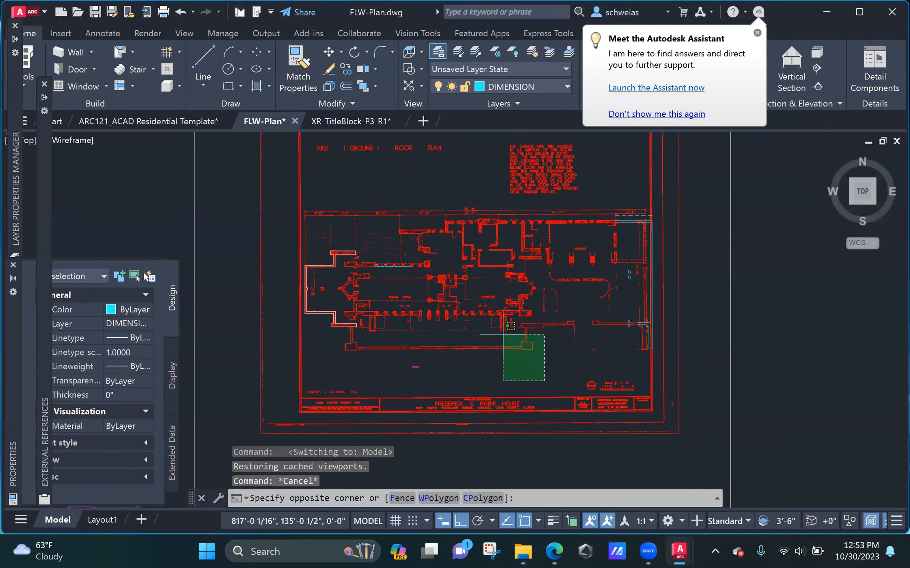
key(Escape)
click(114, 518)
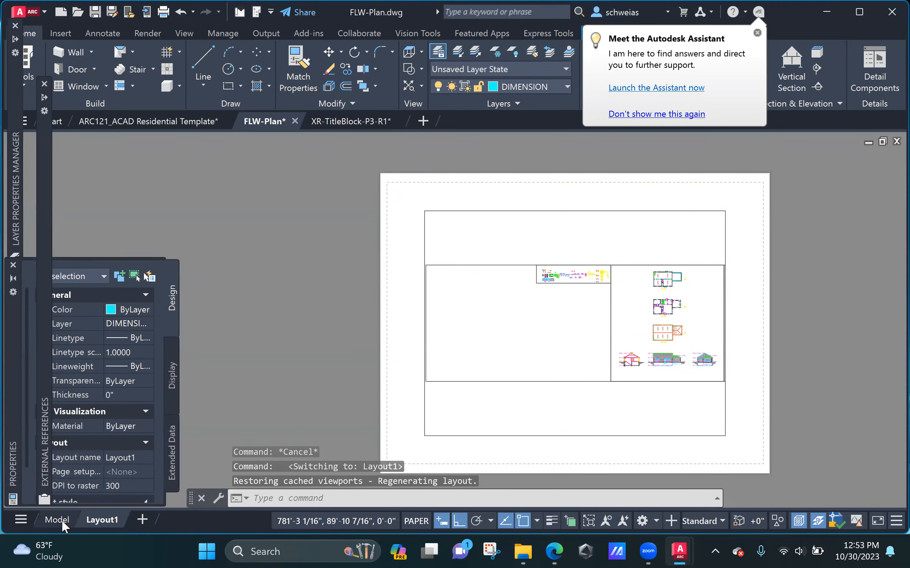
click(62, 520)
click(111, 520)
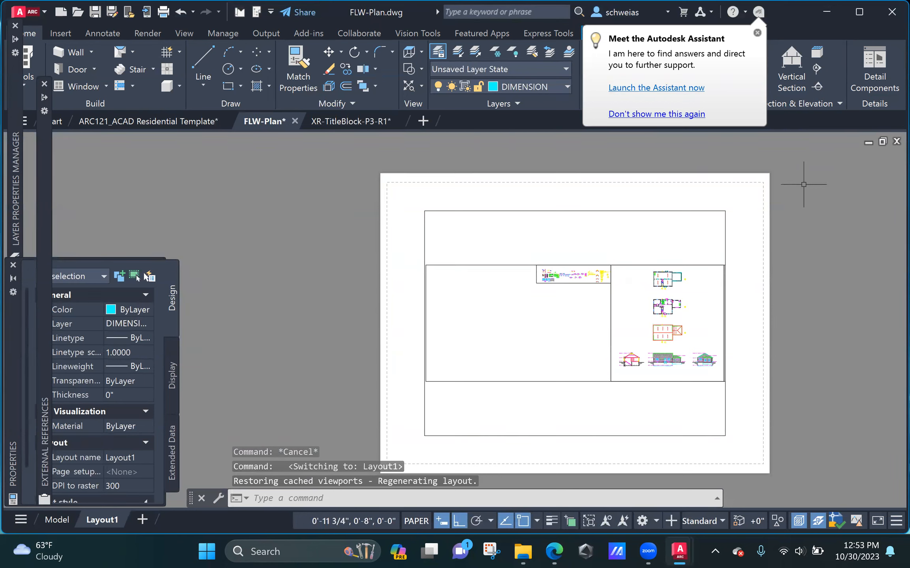
text(l)
key(Return)
click(382, 159)
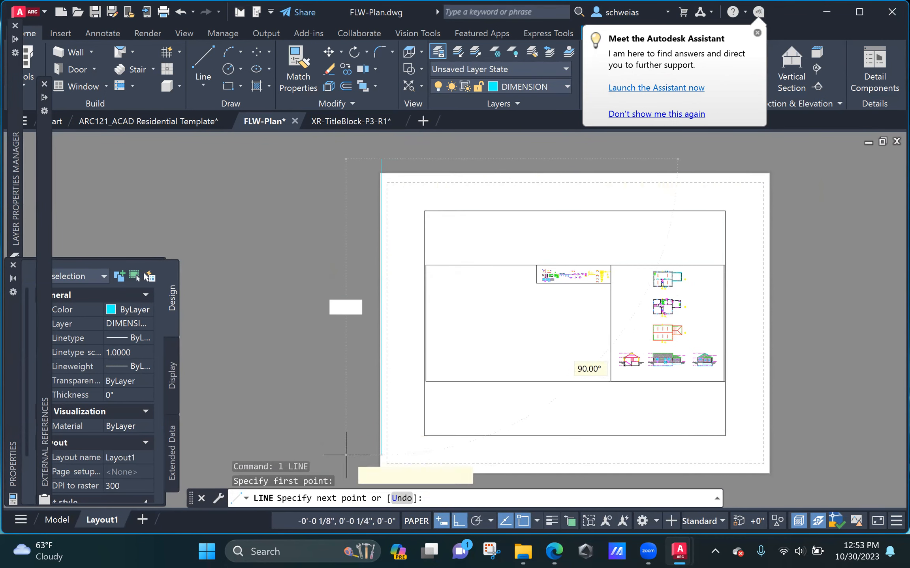
key(Escape)
key(Escape)
key(Escape)
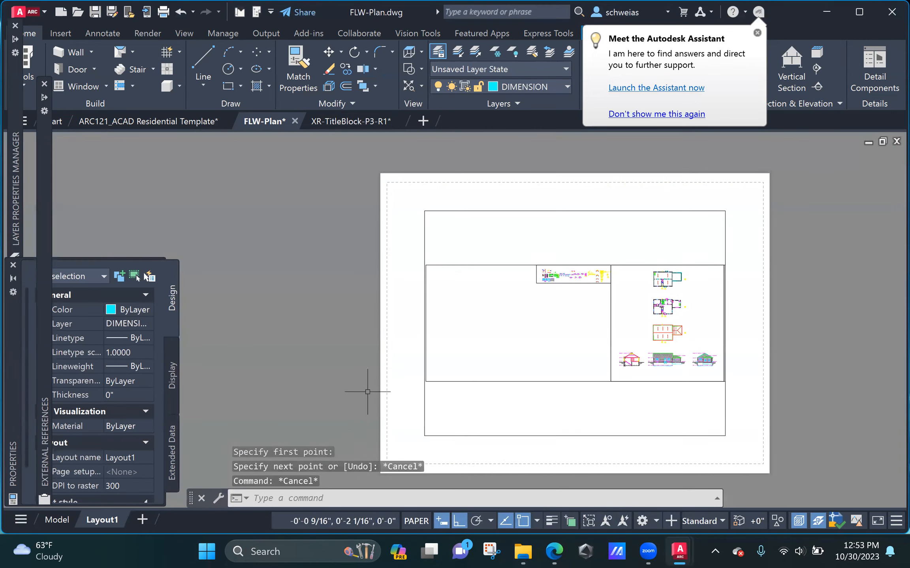
- Start attaching an external drawing reference to Layout1 and browse to the TEMPLATE folder of FSC-ARC121-F23
text(xref)
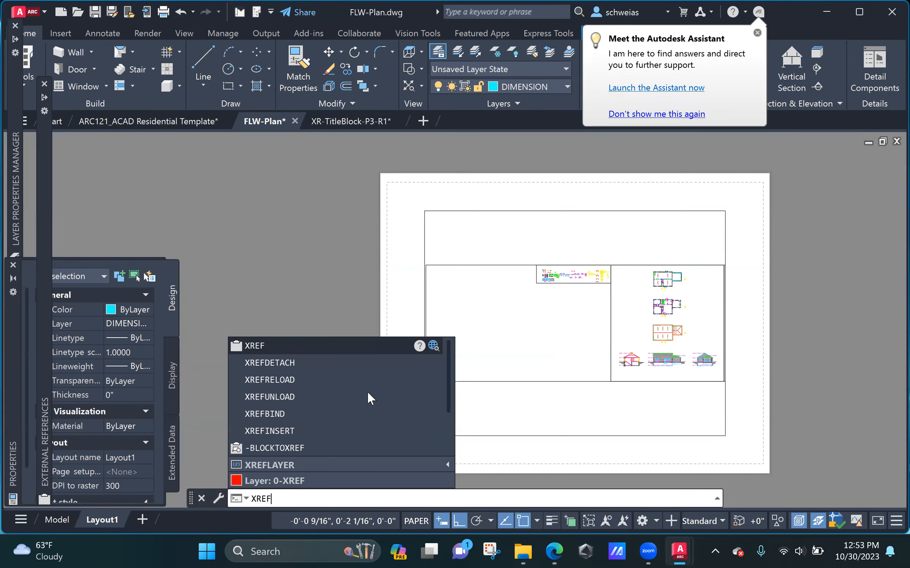
key(Return)
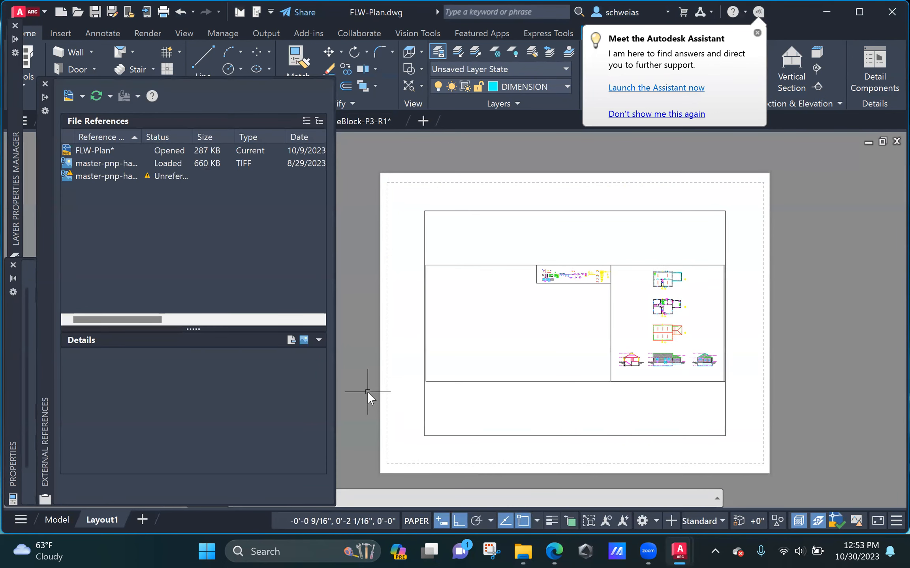
click(66, 101)
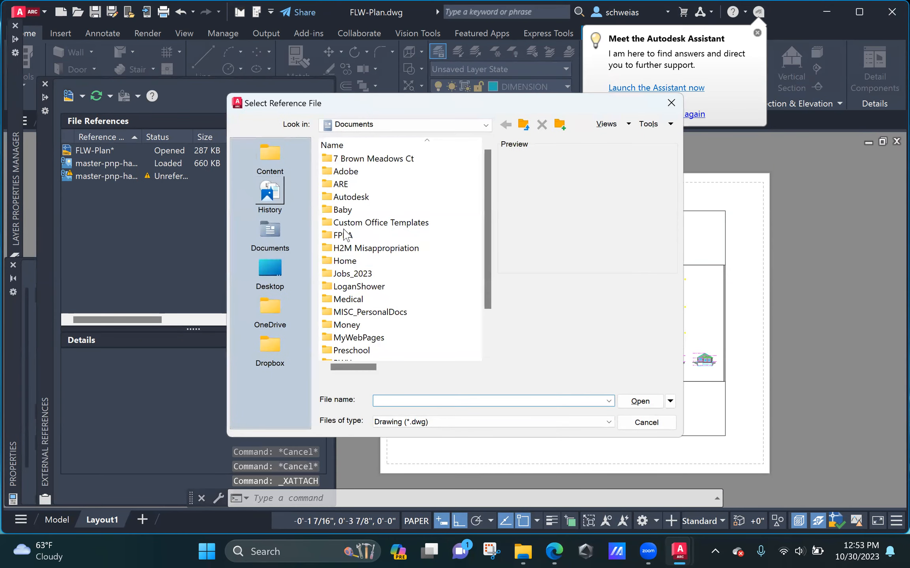
click(362, 125)
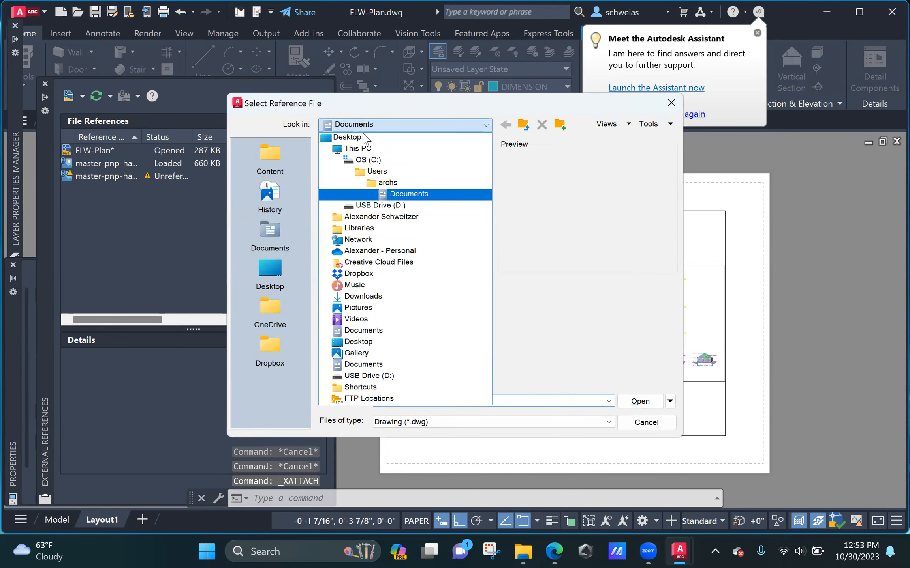
click(402, 206)
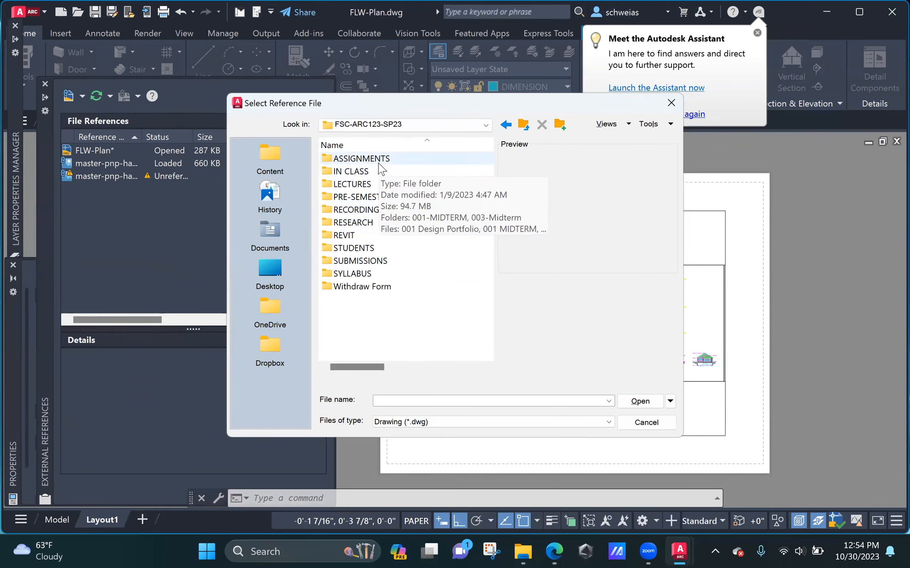
click(378, 163)
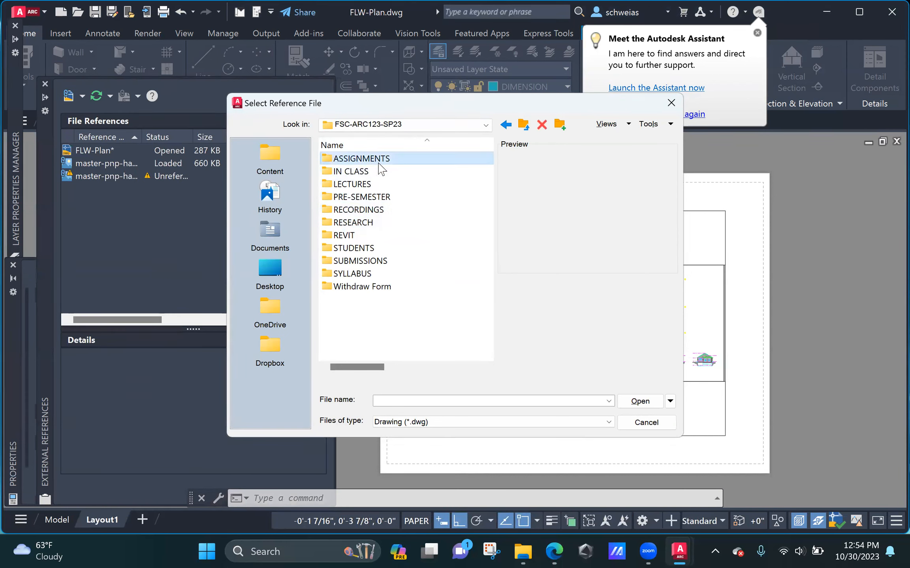
click(523, 125)
double_click(390, 210)
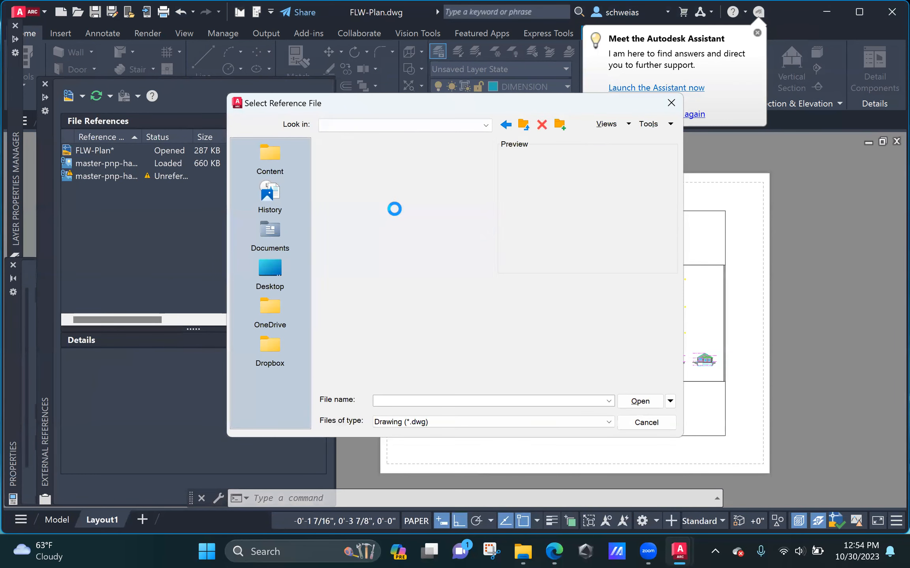
double_click(361, 248)
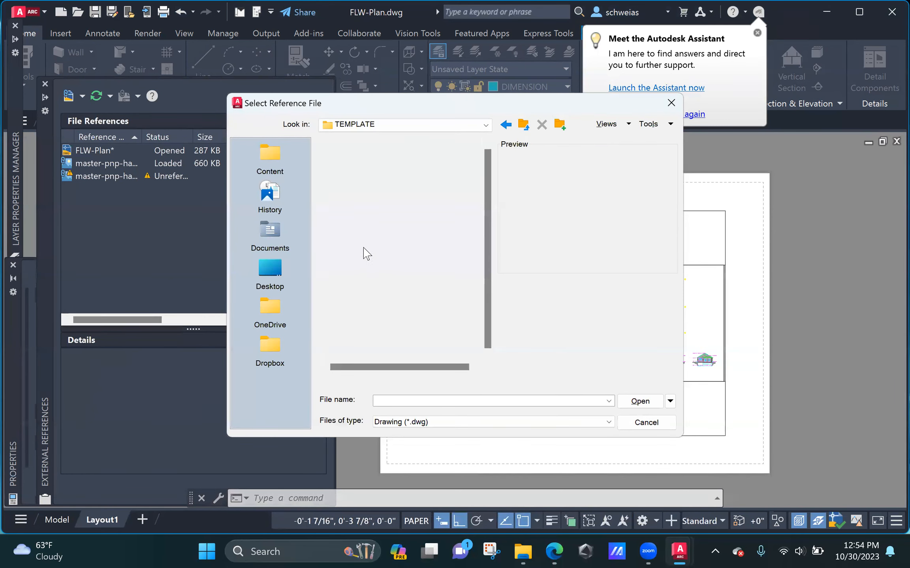
- Attach XR-TitleBlock-P3-R1 with a relative path at scale 1.00, placing it at the lower-left corner of the layout's paper
click(375, 185)
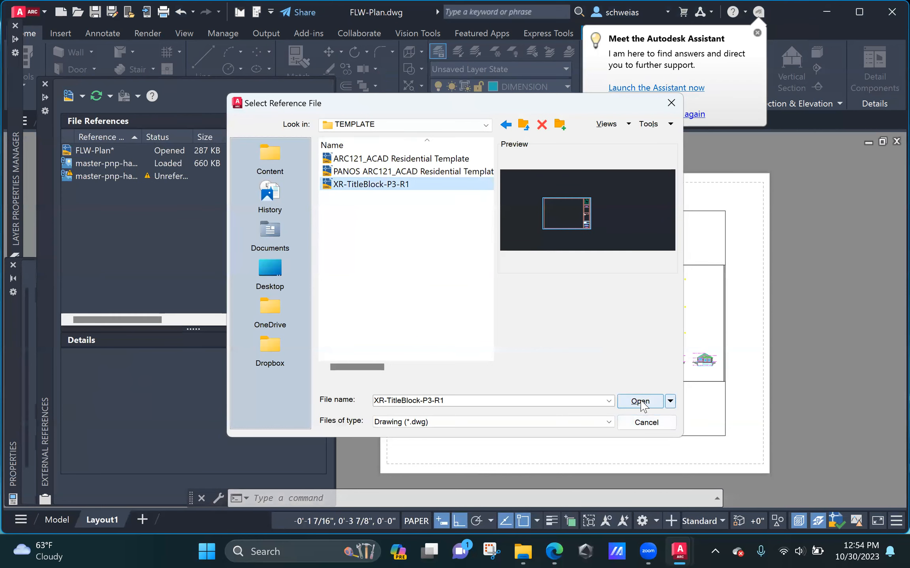
click(636, 402)
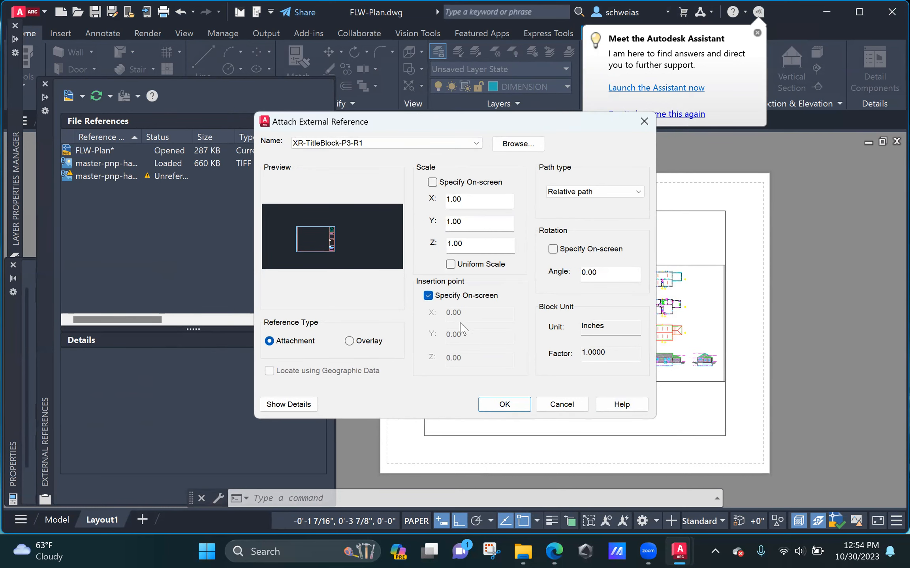
click(504, 404)
middle_drag(474, 403, 496, 339)
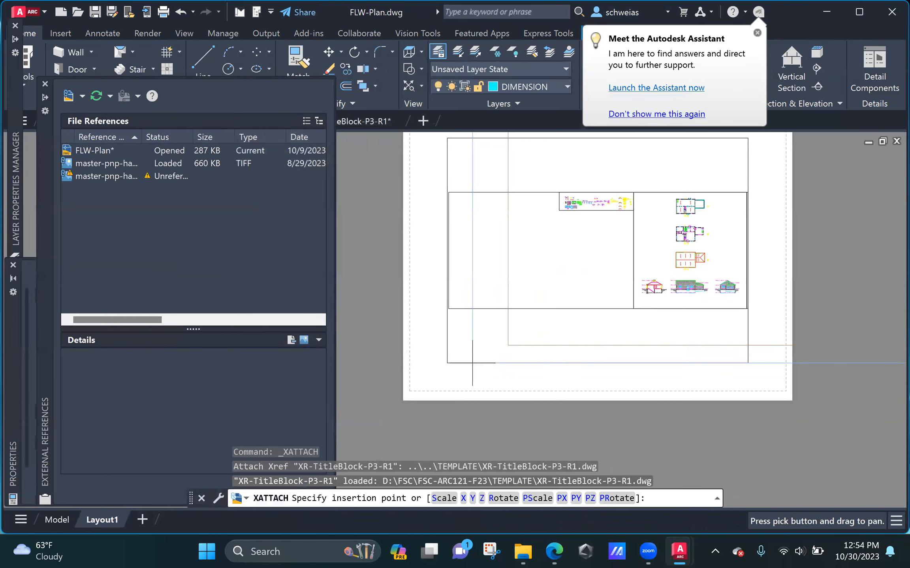
scroll(403, 397, up, 10)
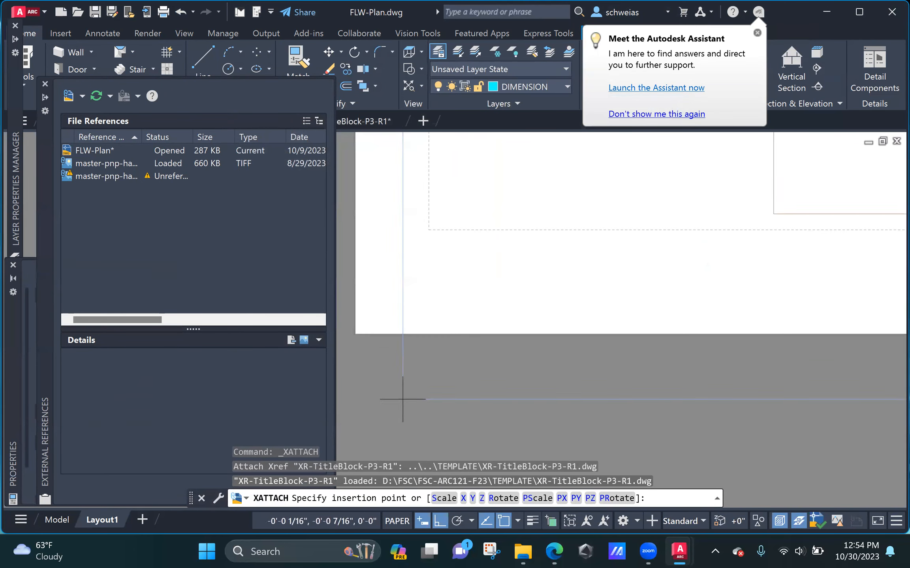
click(351, 333)
scroll(437, 361, down, 10)
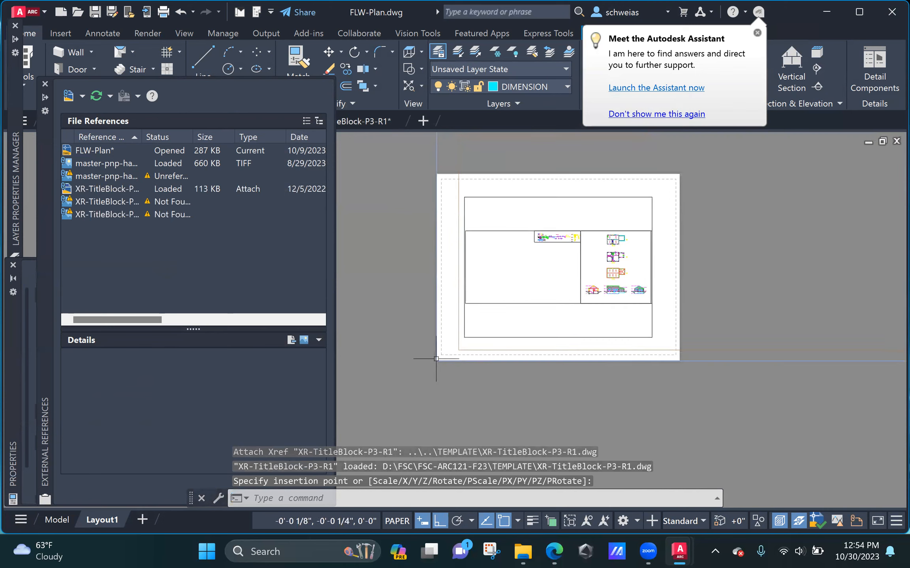
scroll(437, 361, down, 6)
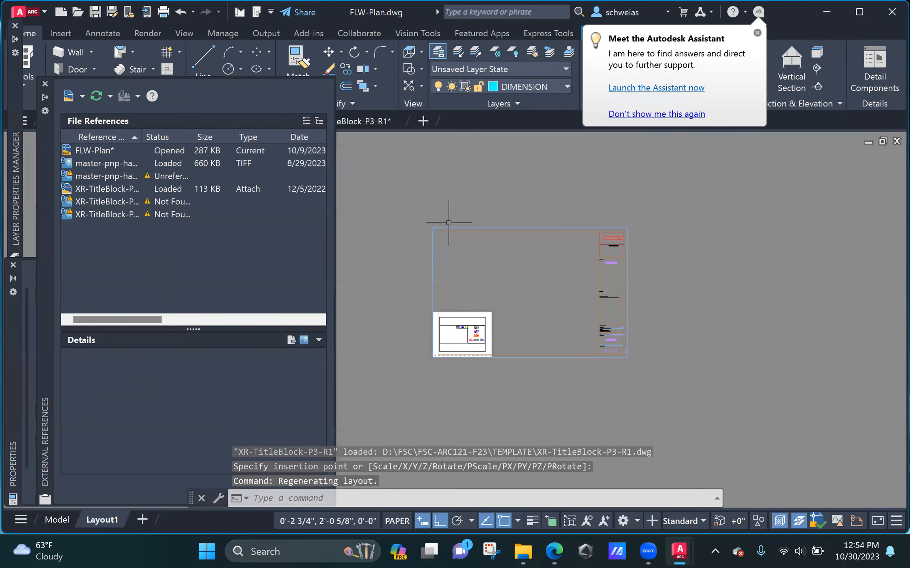
text(l)
key(Return)
click(433, 228)
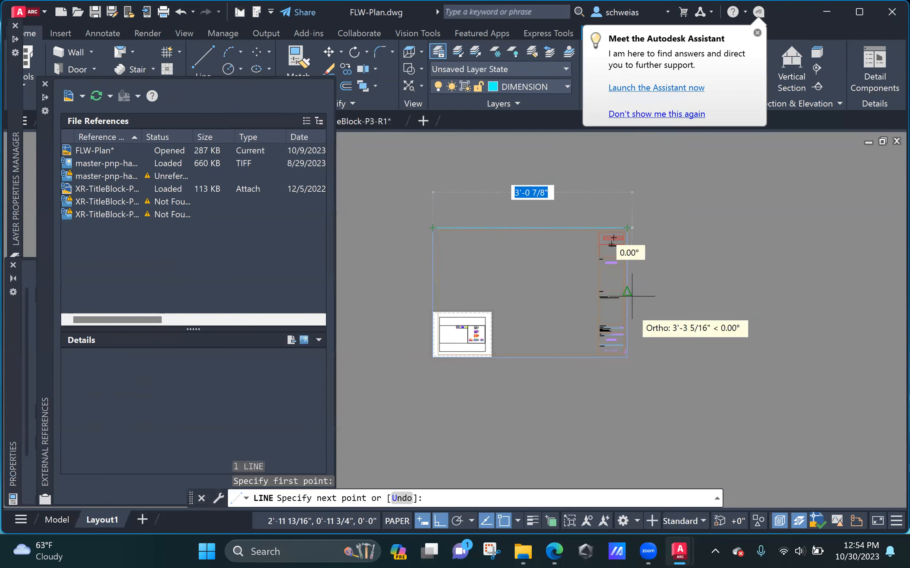
key(Escape)
key(Escape)
key(Escape)
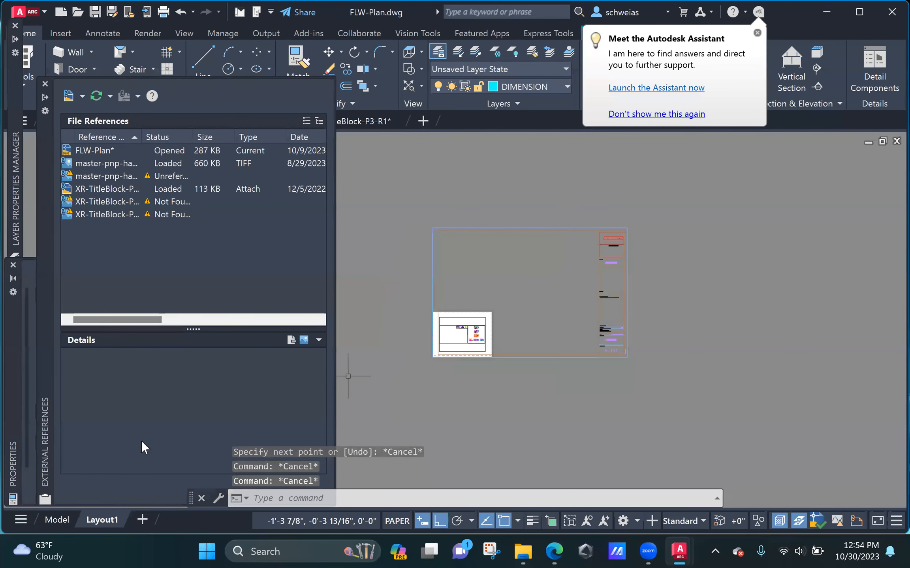
scroll(541, 316, up, 2)
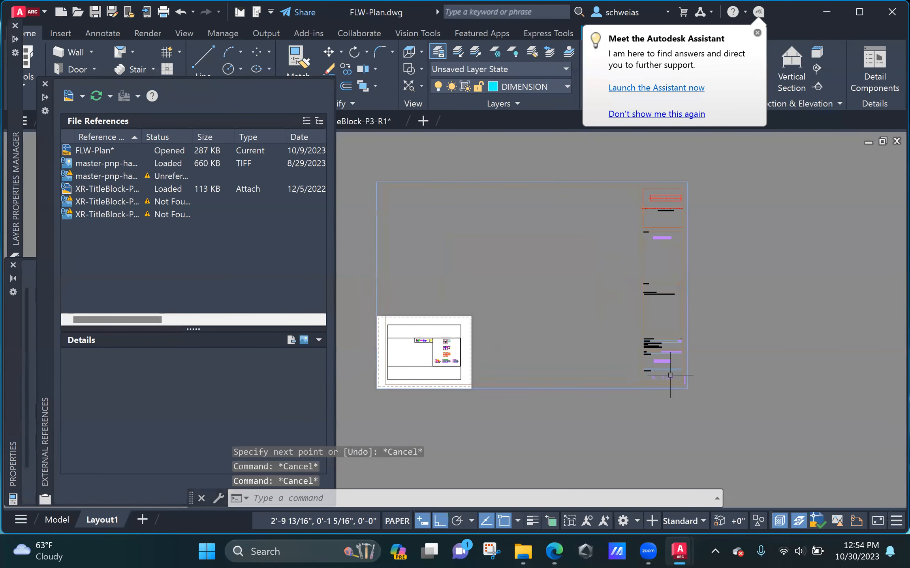
click(663, 378)
key(Escape)
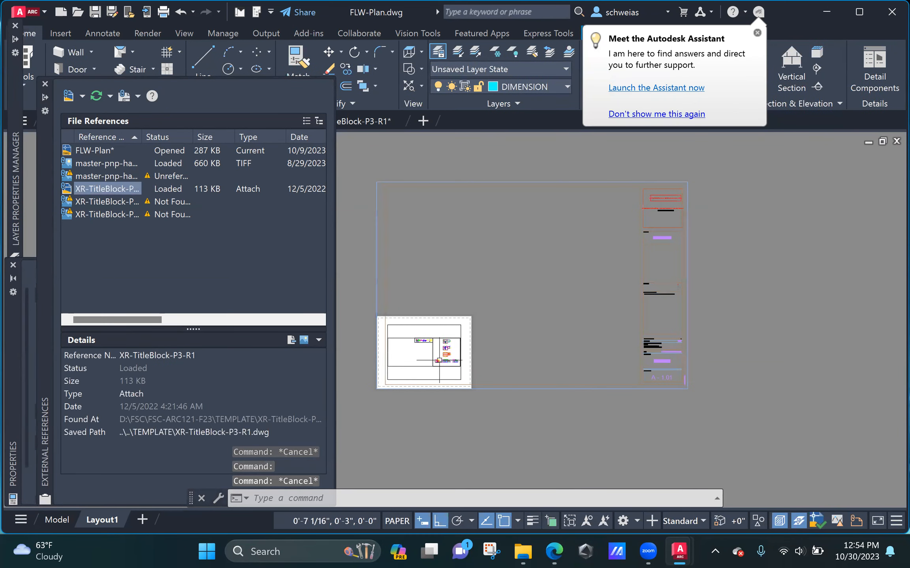
right_click(105, 519)
click(610, 305)
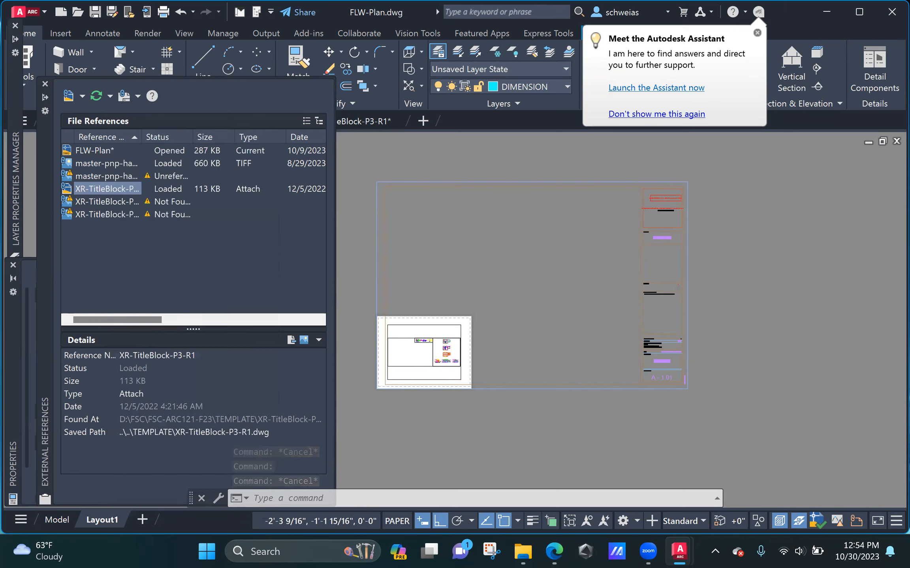
click(522, 322)
key(Escape)
key(Escape)
key(Escape)
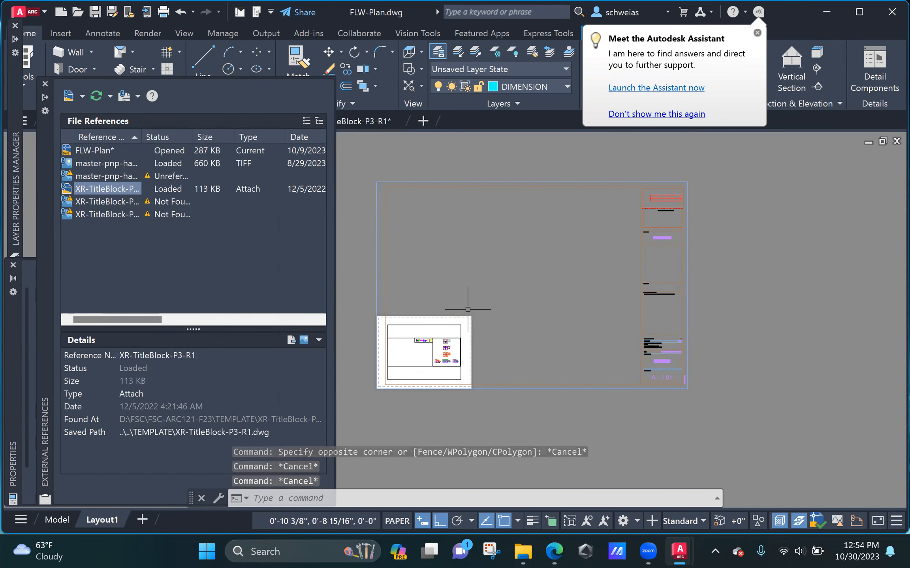
- Open the single-sheet plot settings for Layout1 and set the plotter to DWG To PDF.pc3
text(plot)
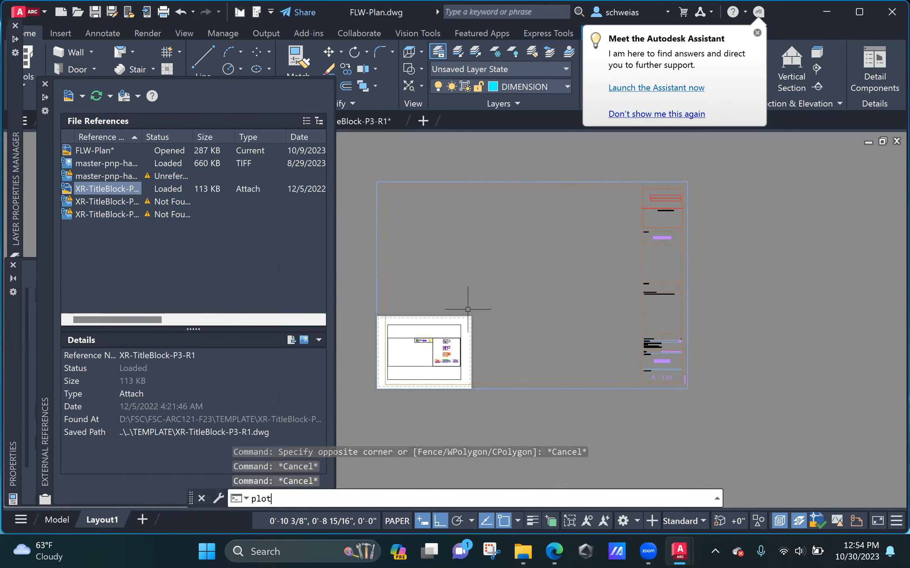
key(Return)
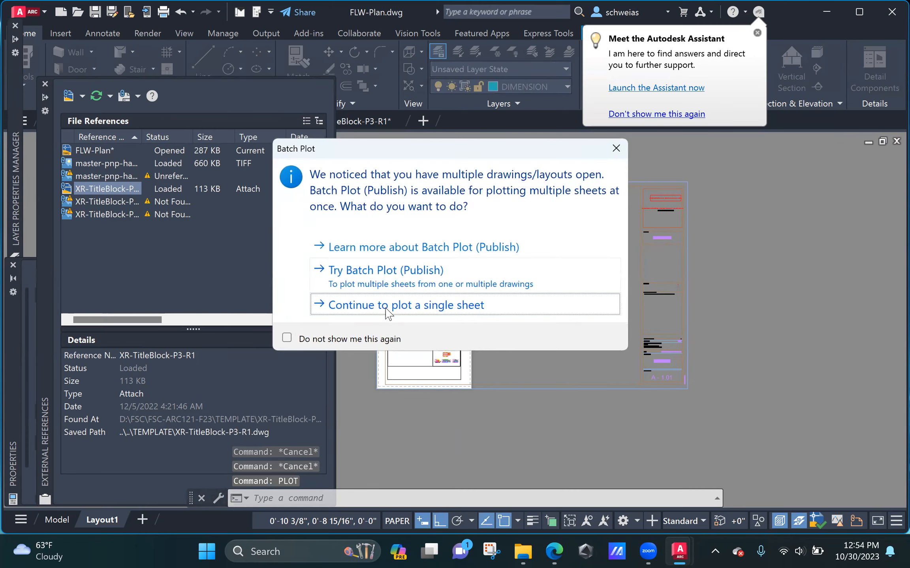
click(477, 309)
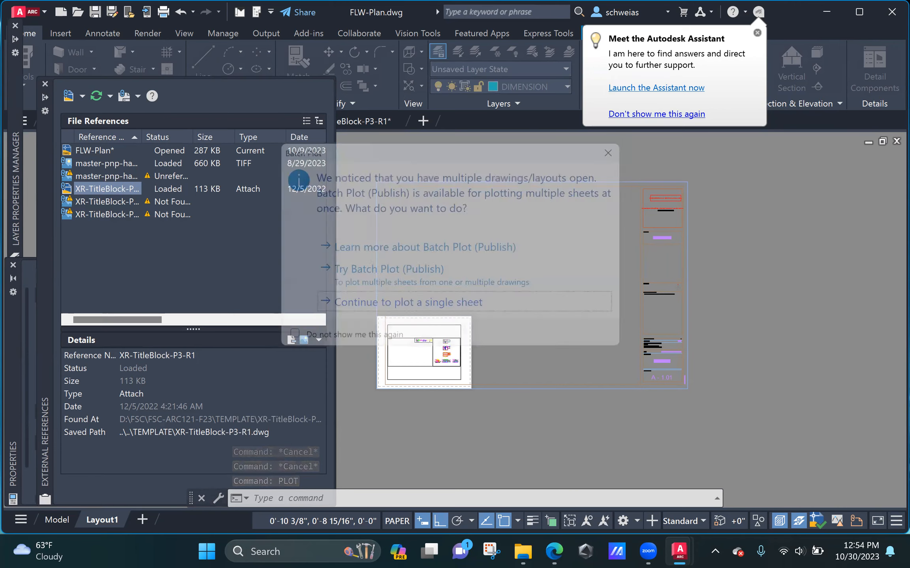
click(563, 311)
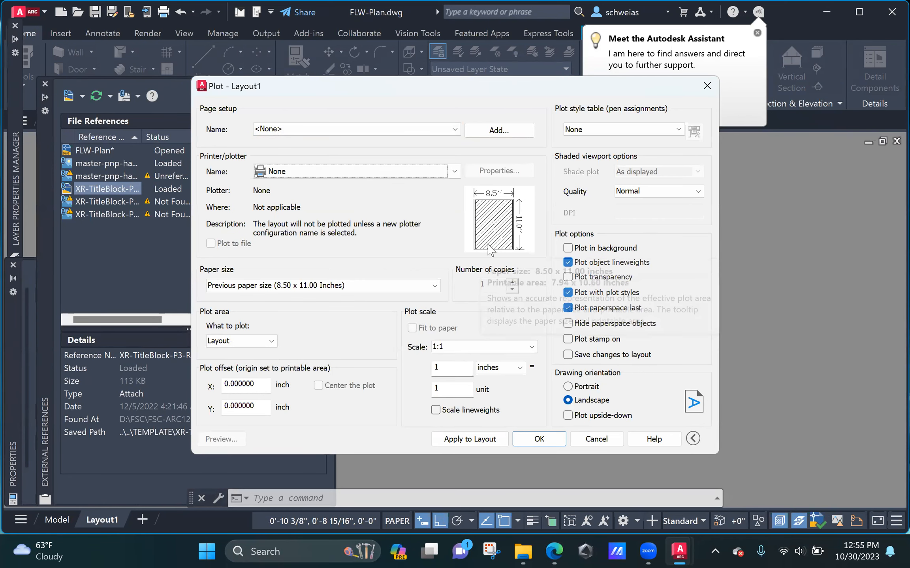
mouse_move(489, 245)
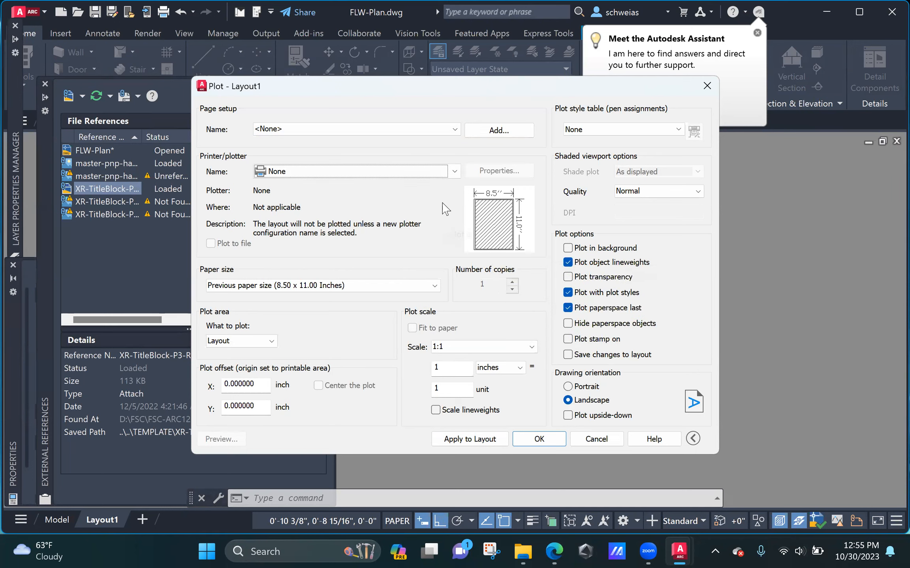
click(411, 174)
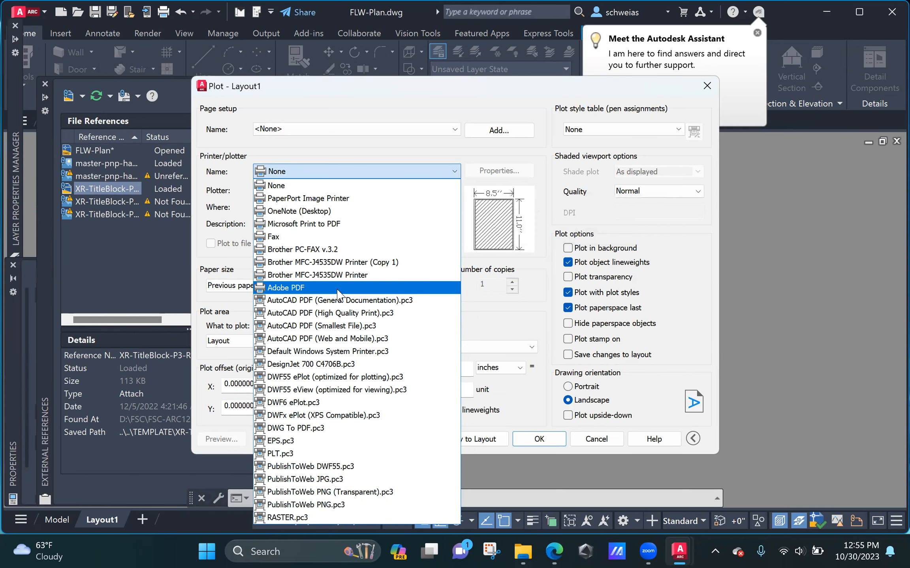
click(315, 429)
- Set the paper size to ARCH full bleed D (24.00 x 36.00 Inches), apply it to Layout1, and exit without plotting
click(308, 288)
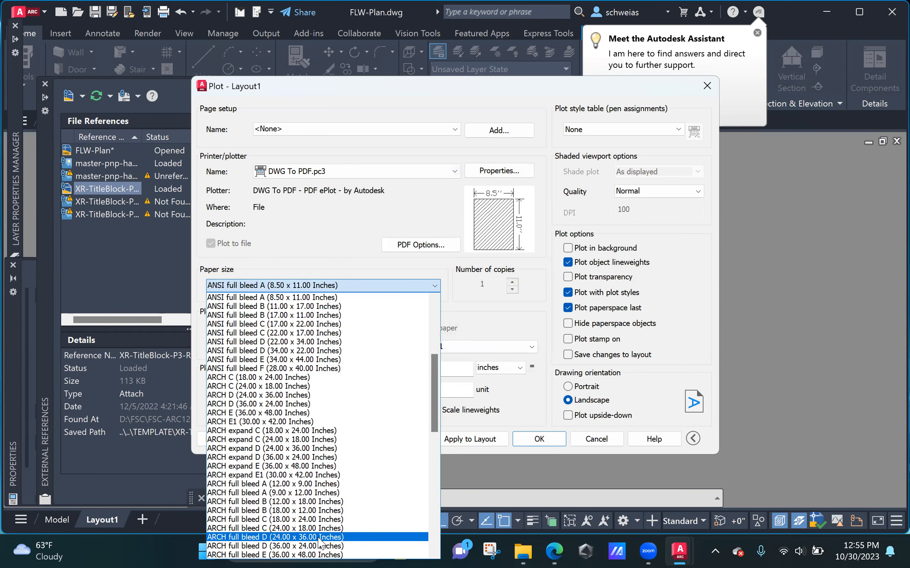
click(300, 537)
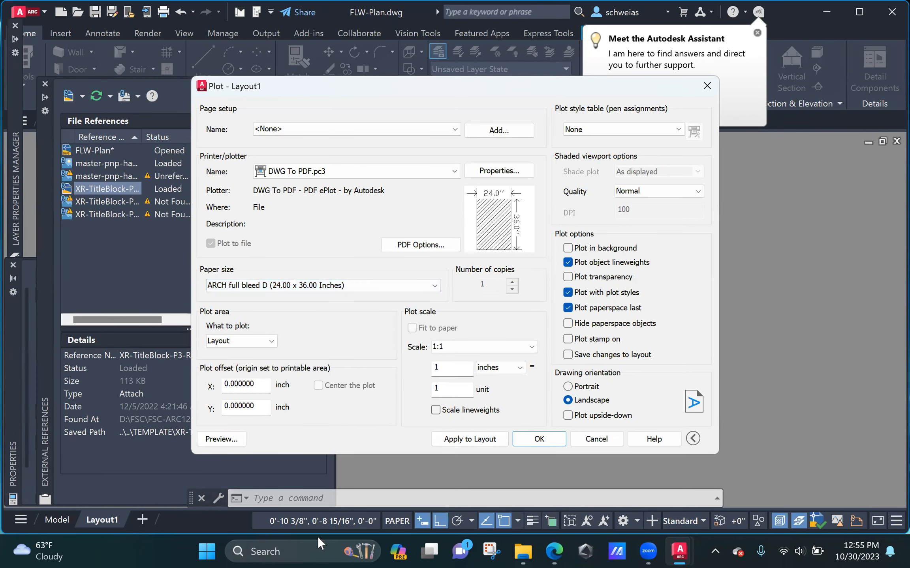
click(468, 442)
click(596, 439)
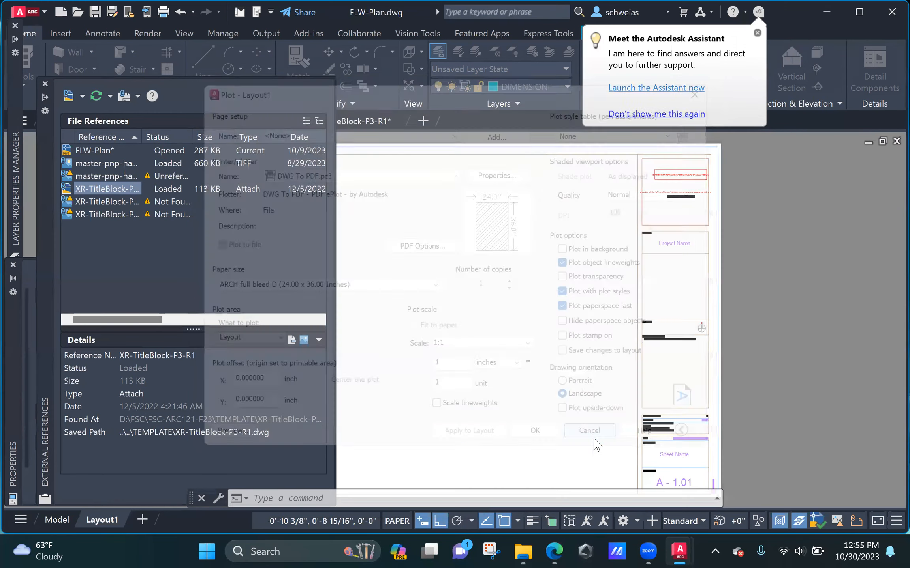
middle_drag(498, 295, 568, 315)
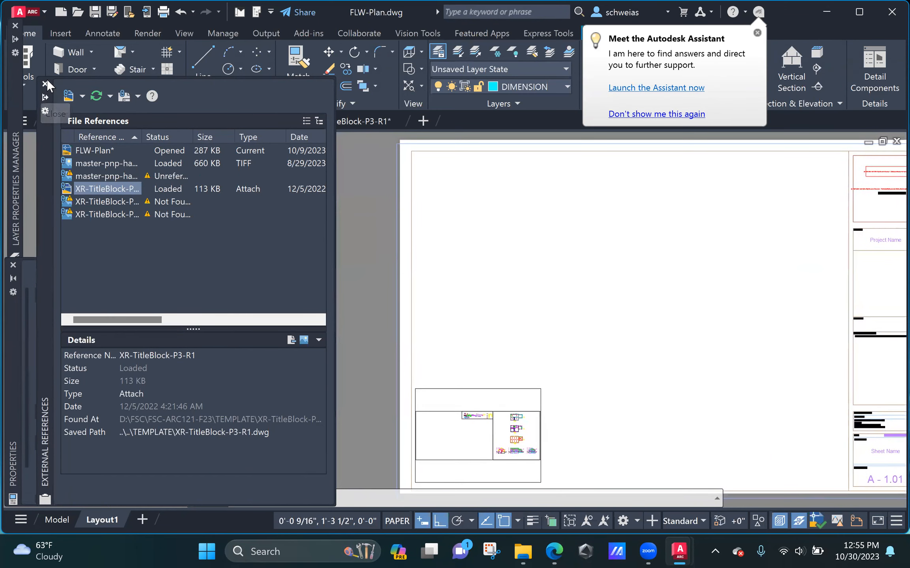
- Close the external references palette and move the small viewport straight up from the sheet's lower-left corner to about mid-height
click(44, 84)
scroll(361, 231, down, 4)
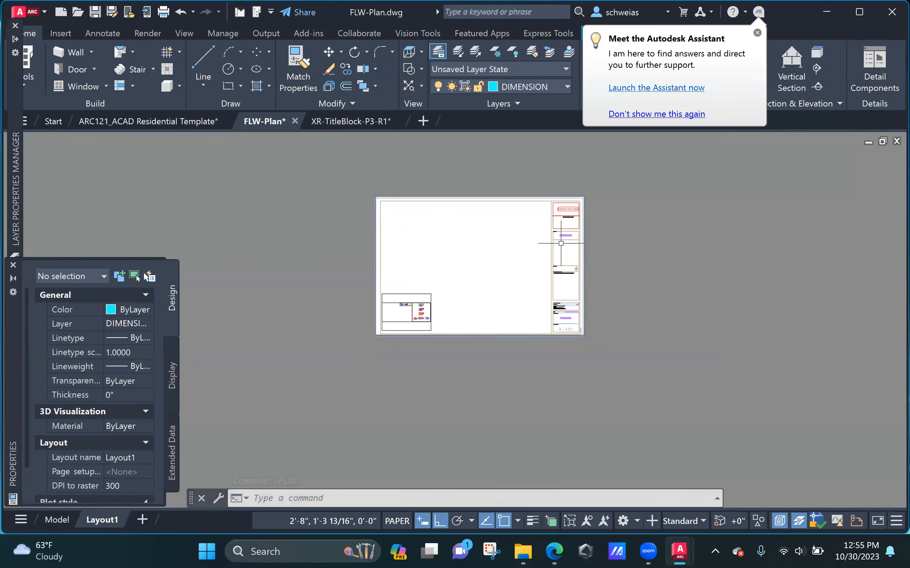
click(439, 282)
click(422, 291)
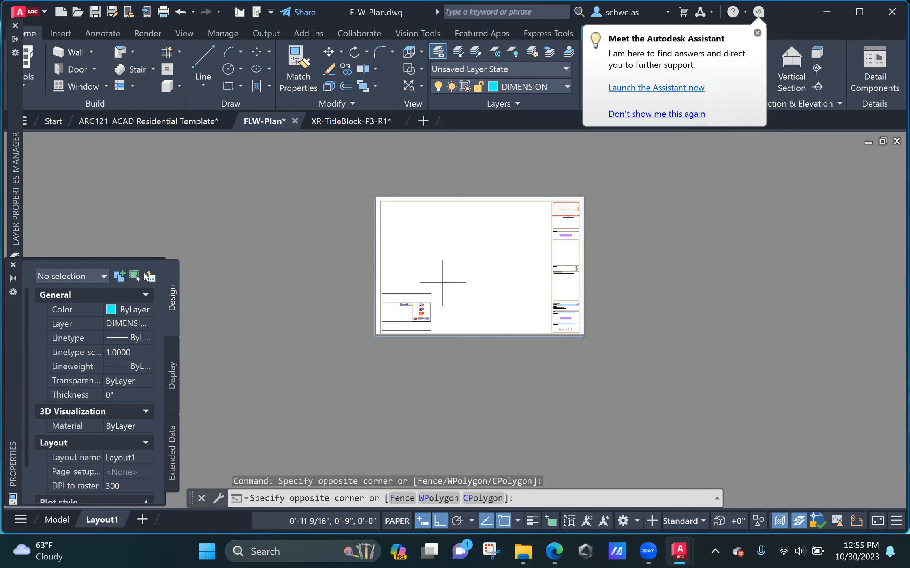
click(443, 283)
click(424, 304)
text(m)
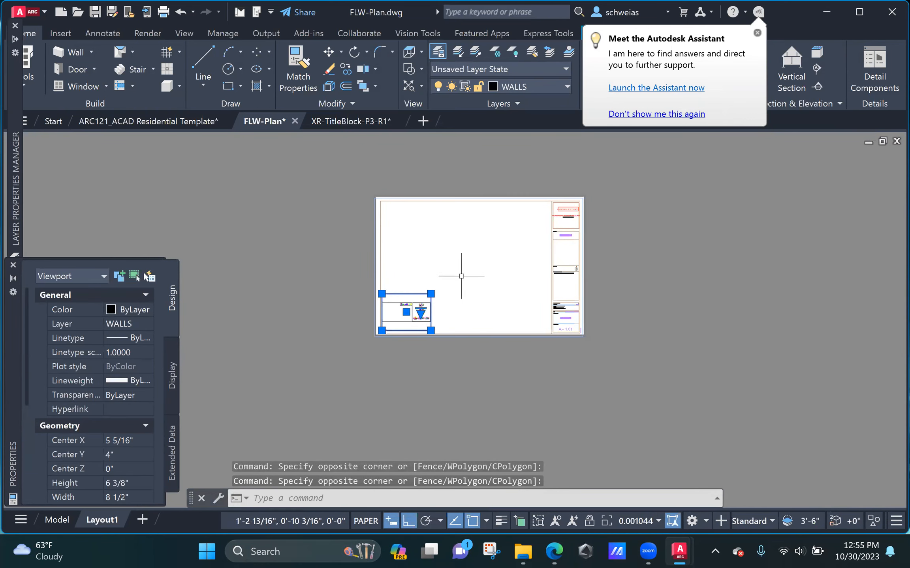
key(Return)
click(446, 291)
click(489, 236)
- Move the viewport horizontally toward the middle of the sheet, centering it at about X 1'-2 7/8", Y 1'-1 9/16"
click(441, 260)
click(399, 280)
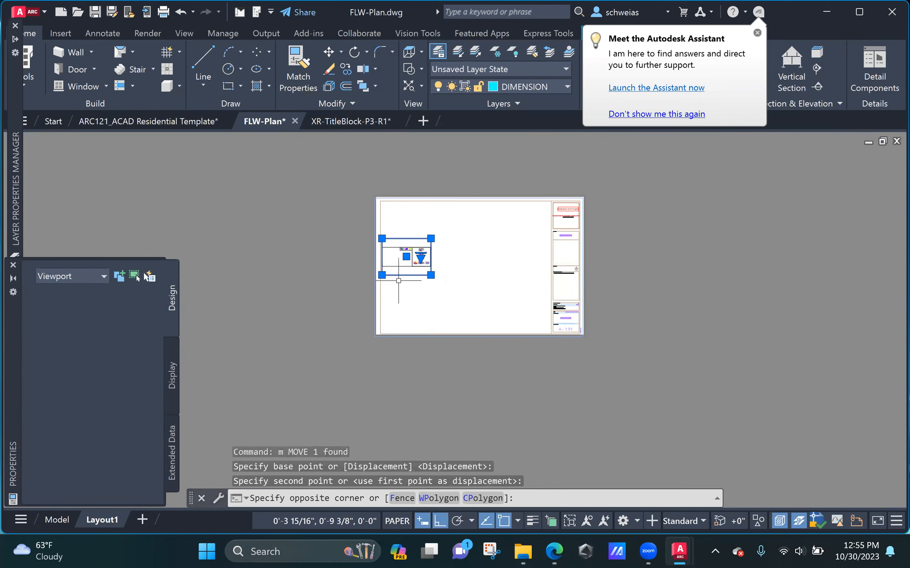
text(m)
key(Return)
key(Escape)
key(Escape)
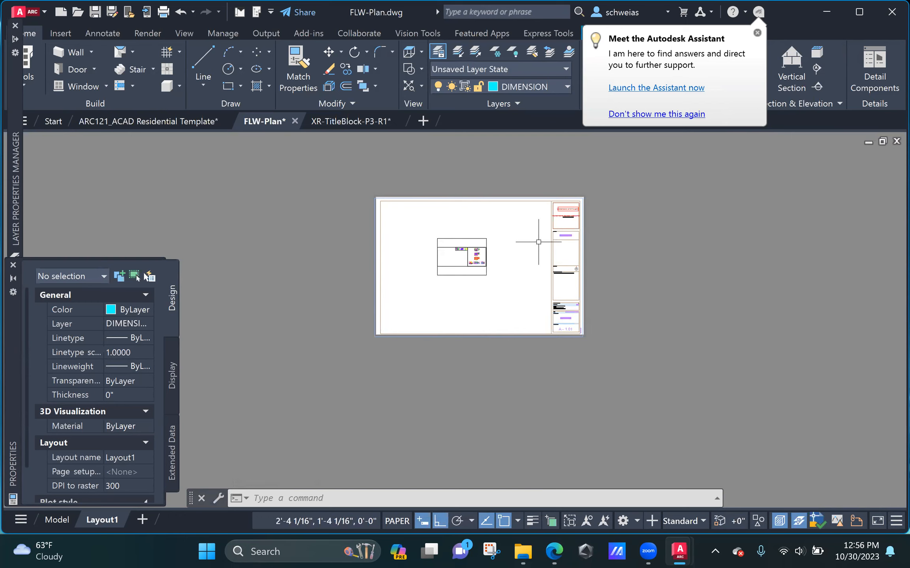
- Select the viewport and review the standard viewport scales on offer, leaving its scale as it is
click(495, 258)
click(466, 285)
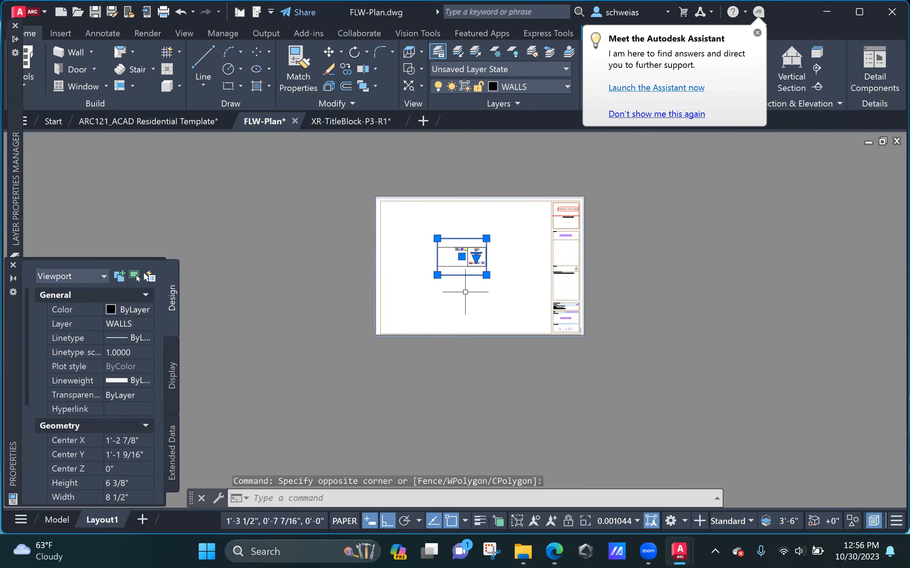
key(Escape)
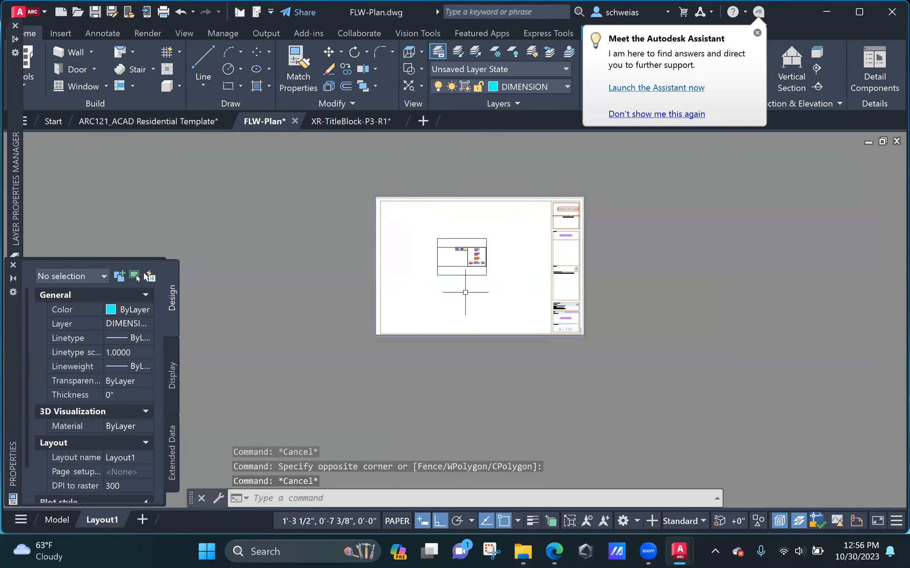
scroll(545, 264, up, 4)
middle_drag(511, 266, 542, 292)
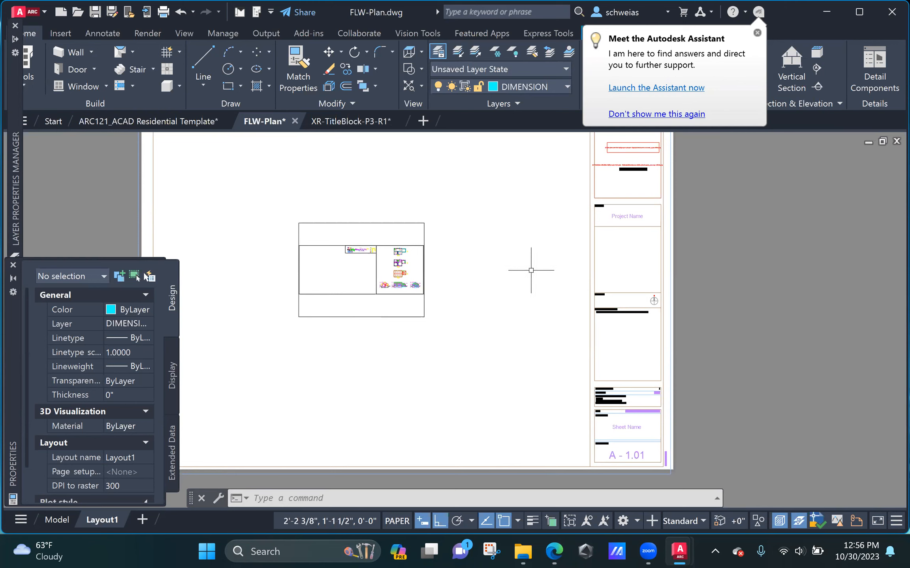
key(Escape)
key(Escape)
key(Escape)
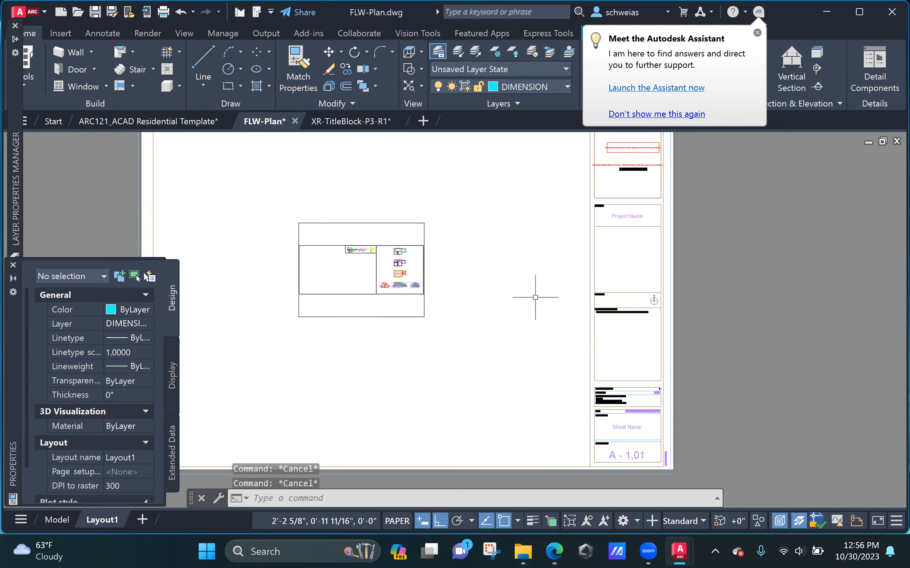
click(500, 329)
click(383, 303)
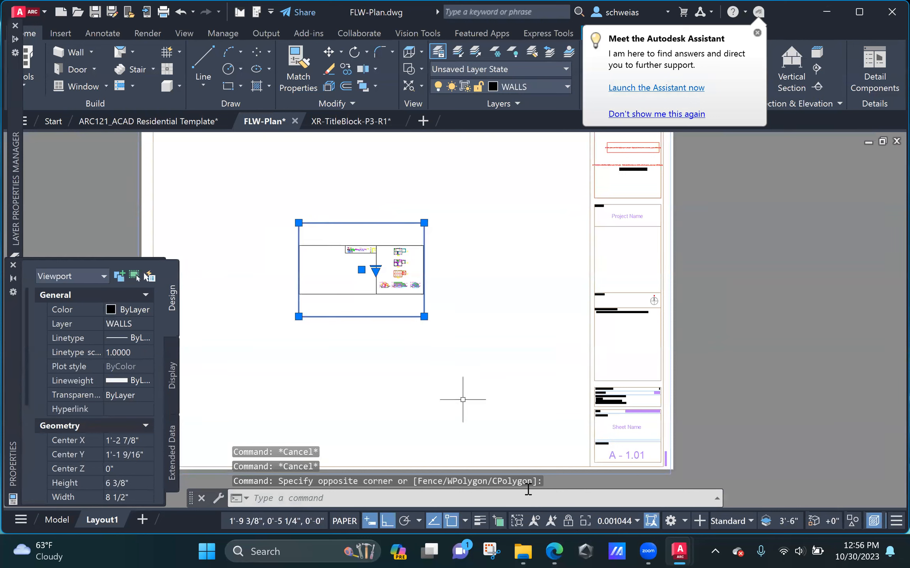
click(633, 525)
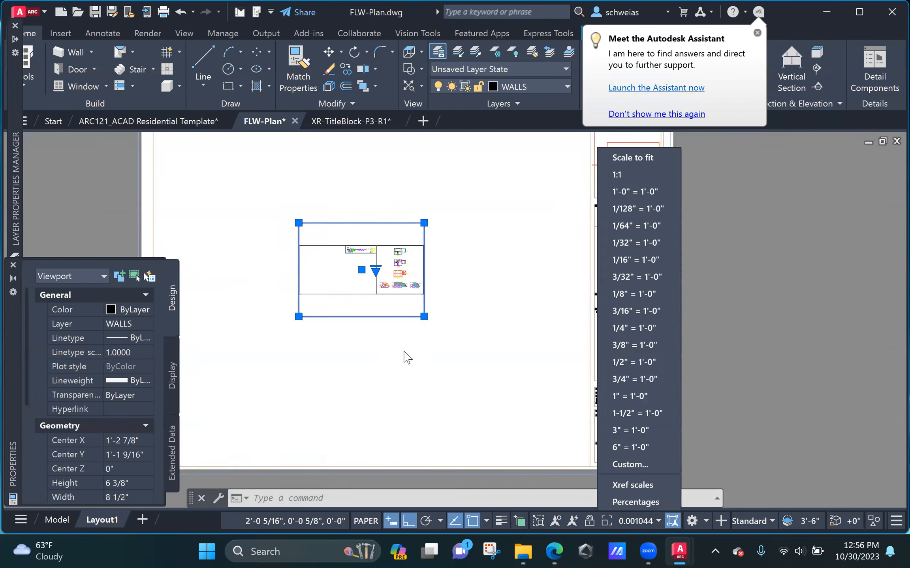
click(407, 401)
- Activate the viewport, enlarge and reposition the model so the red floor plan fills it, and return to paper space
double_click(372, 292)
middle_drag(380, 293, 288, 285)
scroll(333, 261, up, 5)
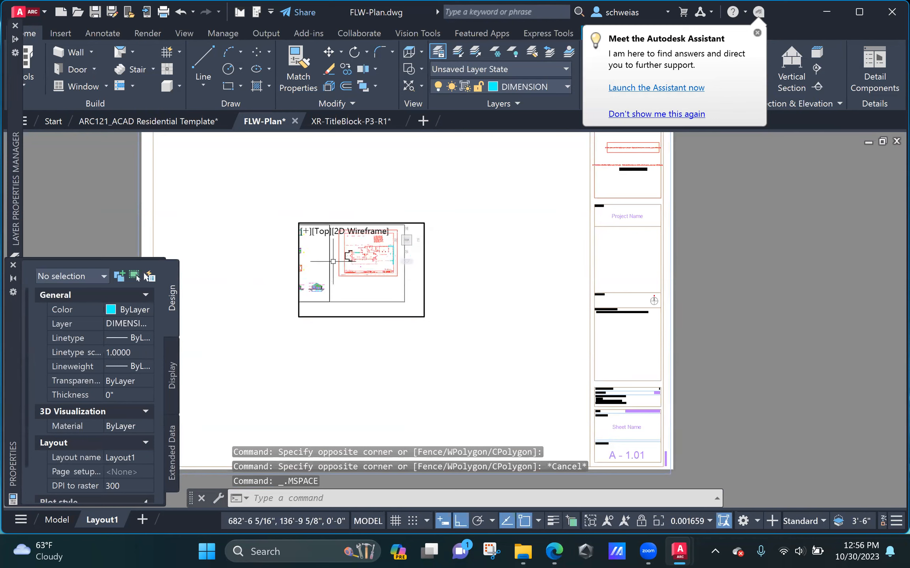
scroll(367, 276, up, 1)
middle_drag(371, 280, 325, 313)
double_click(372, 385)
- Stretch the viewport to about 2'-5 9/16" wide and 5" high, spanning from the sheet's left border to the title block
click(480, 364)
click(416, 296)
click(423, 316)
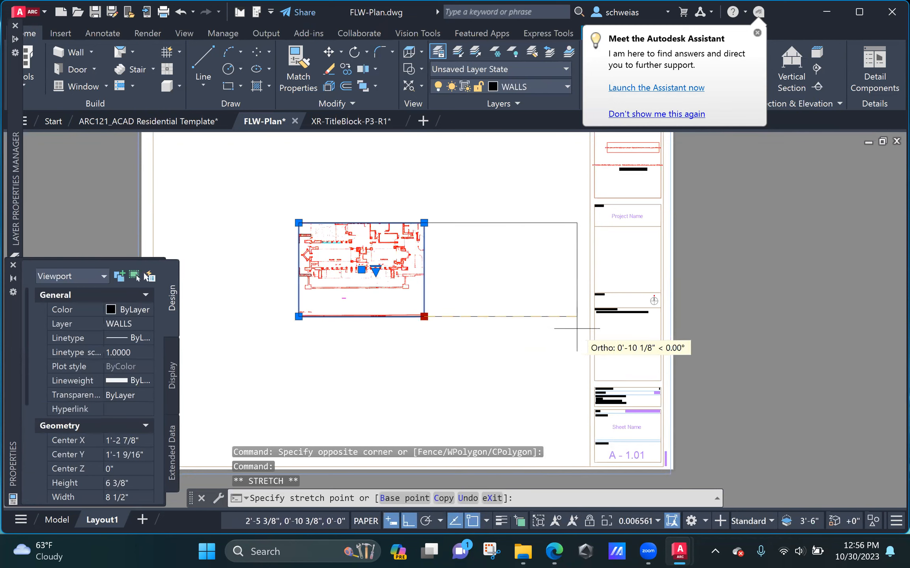
click(590, 297)
click(299, 297)
middle_drag(194, 303, 250, 312)
click(206, 306)
- Activate the viewport, set its scale to 1/8" = 1'-0", and shift the floor plan slightly left inside it
double_click(425, 268)
click(695, 521)
click(680, 301)
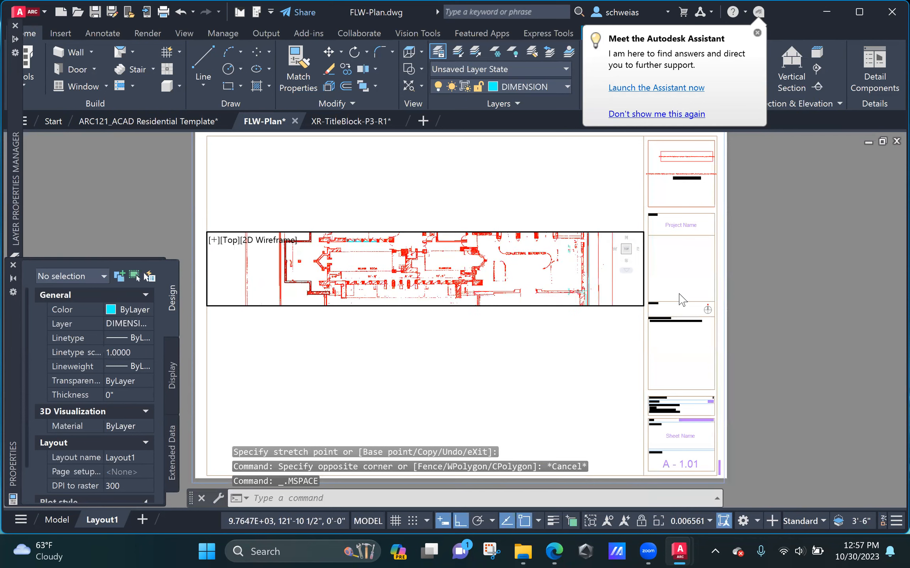
middle_drag(566, 252, 551, 252)
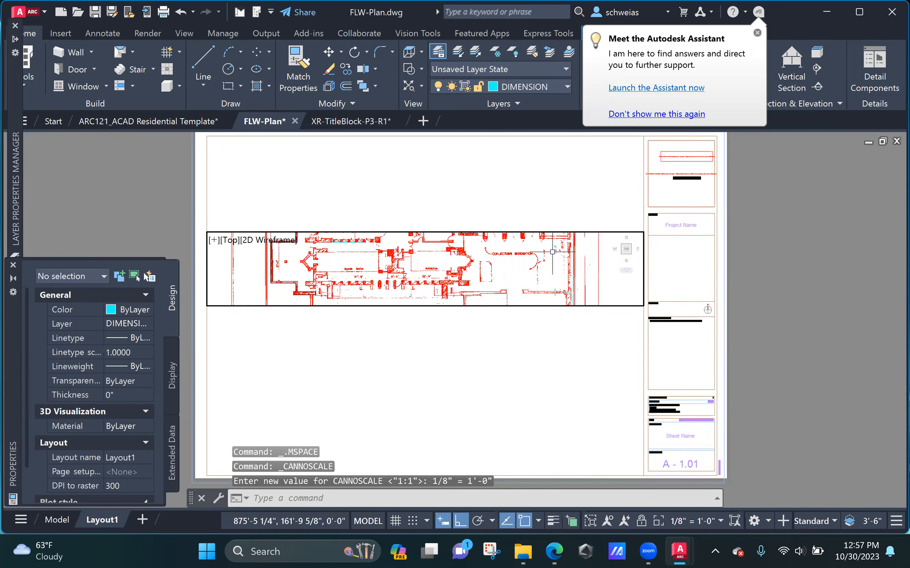
- Try the scales 3/32" = 1'-0" and 3/16" = 1'-0" in the active viewport
click(682, 524)
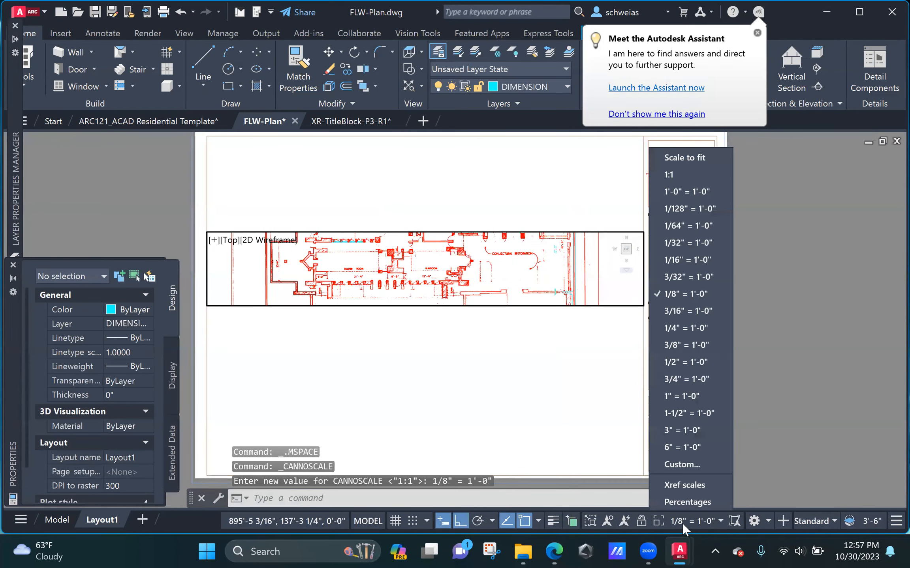
click(682, 278)
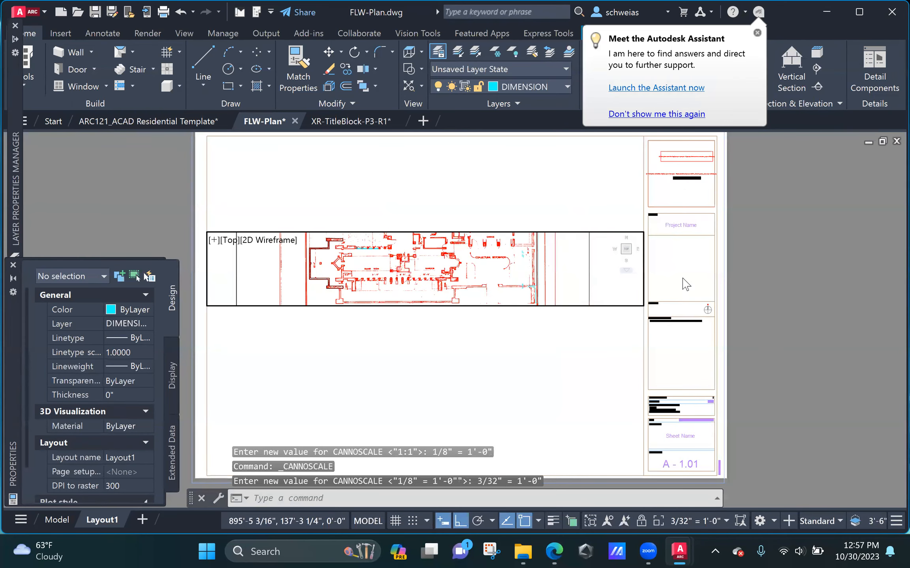
click(692, 517)
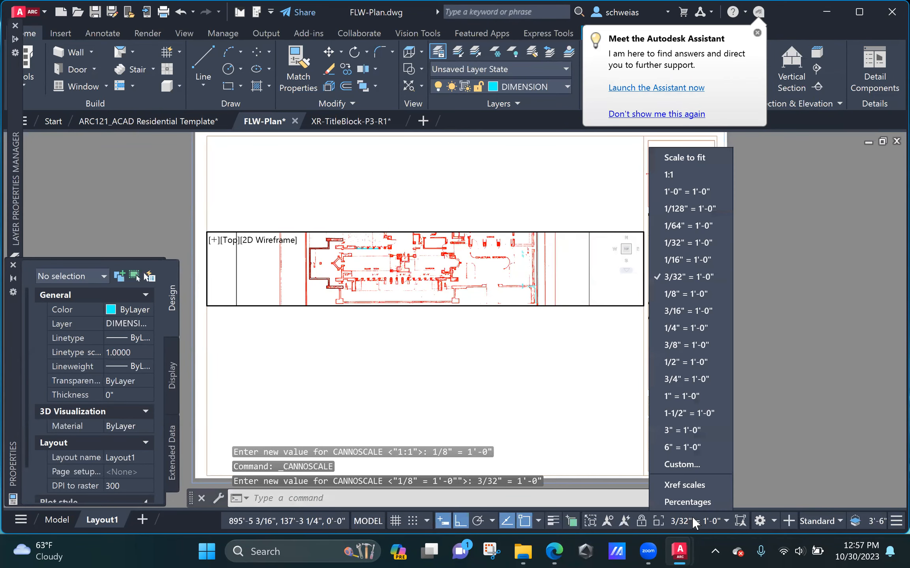
click(688, 311)
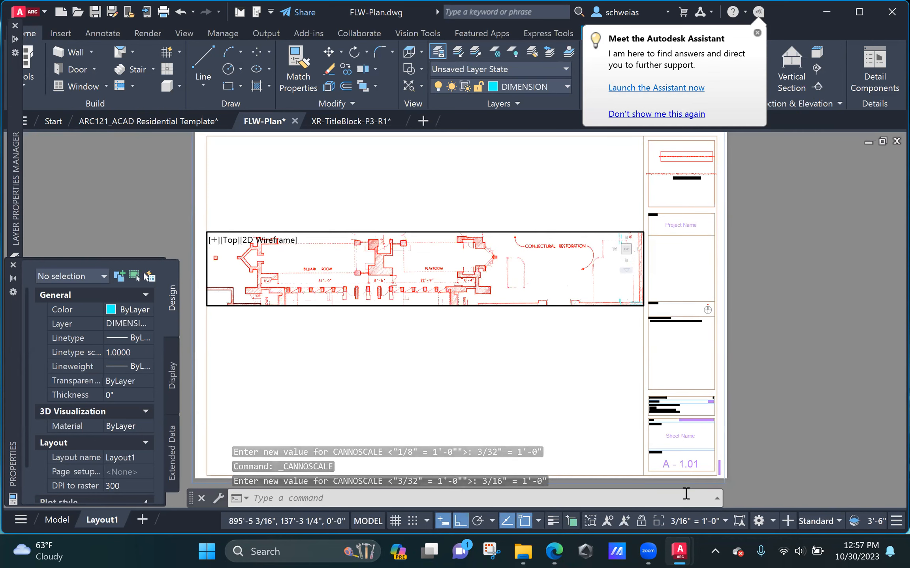
- Return to paper space and set the floor plan viewport's scale to 1/8" = 1'-0"
double_click(526, 360)
click(558, 360)
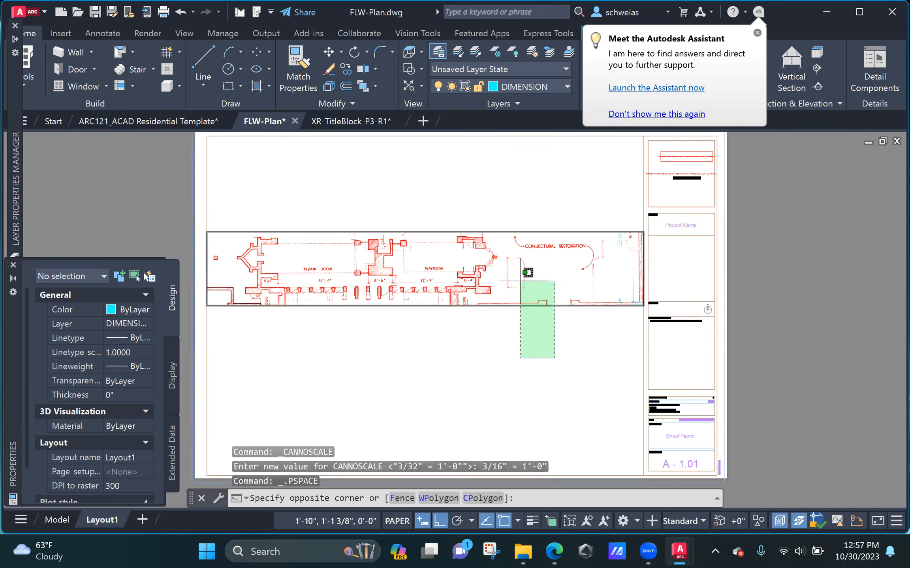
click(444, 283)
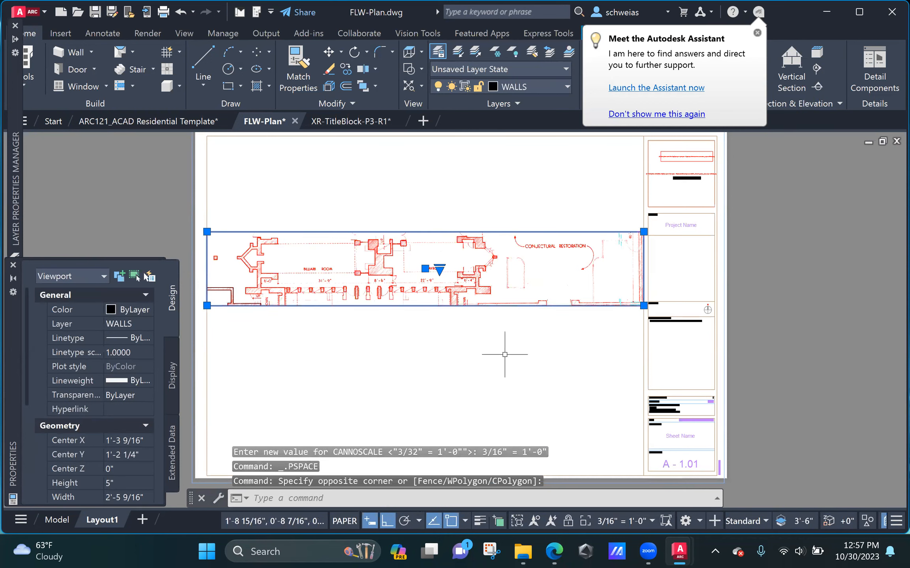
key(Escape)
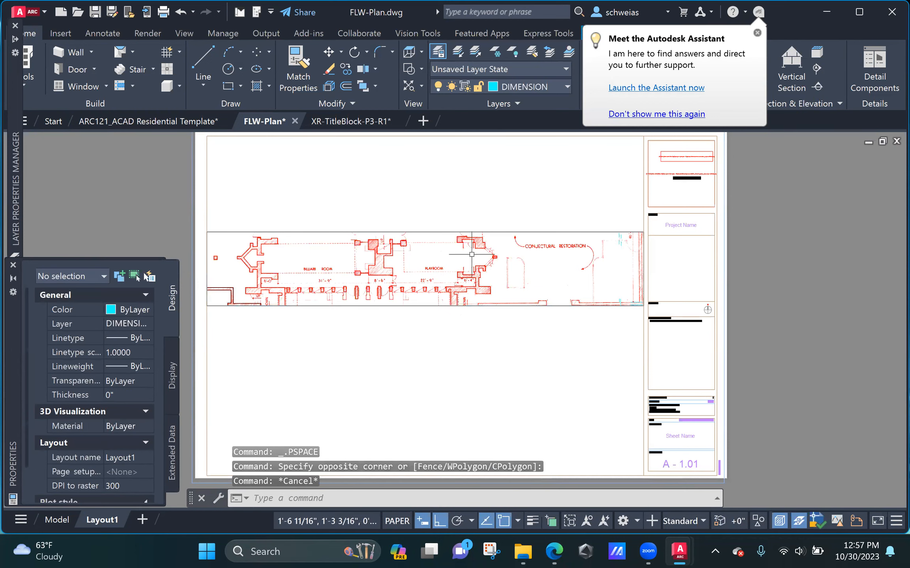
click(484, 307)
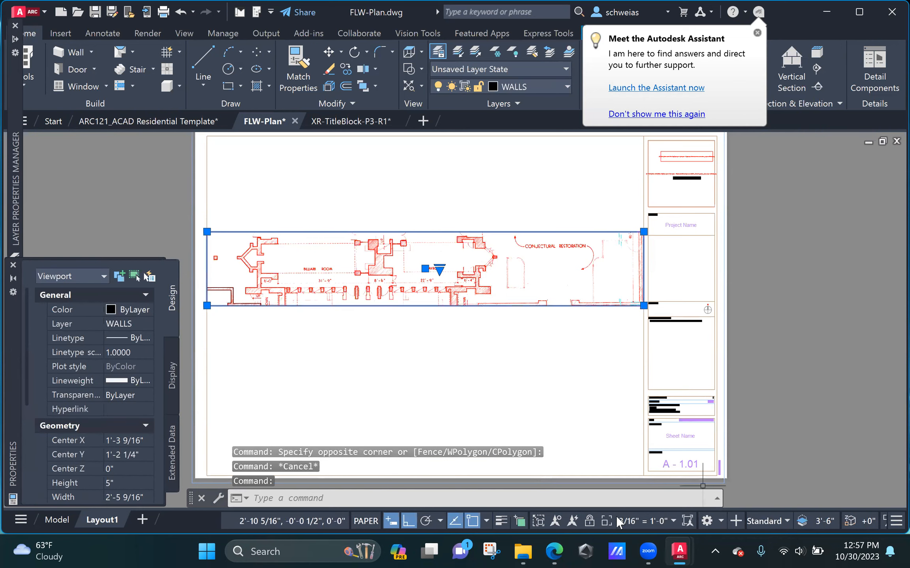
click(627, 522)
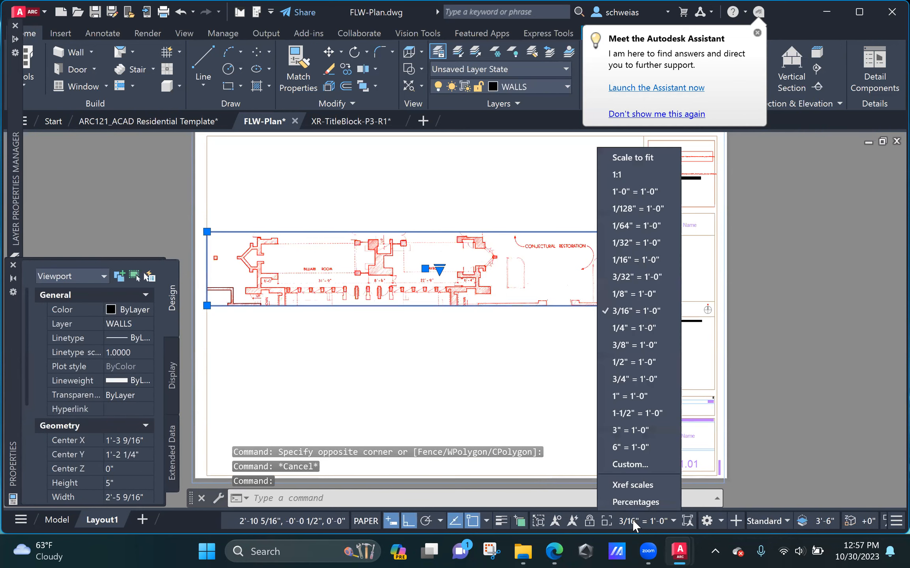
click(636, 294)
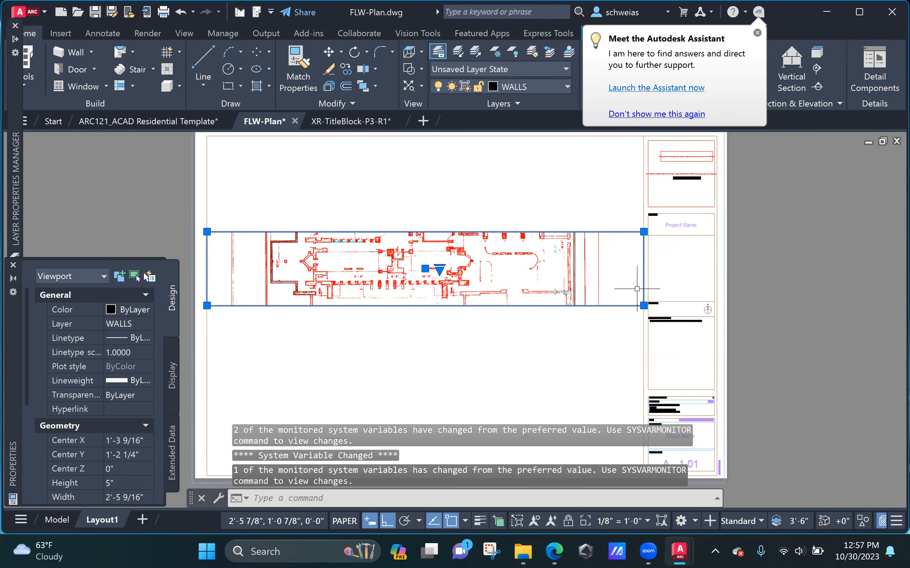
- Stretch the viewport's upper edge to just above the plan's top dimension string, making the viewport about 8 3/8" high
click(589, 339)
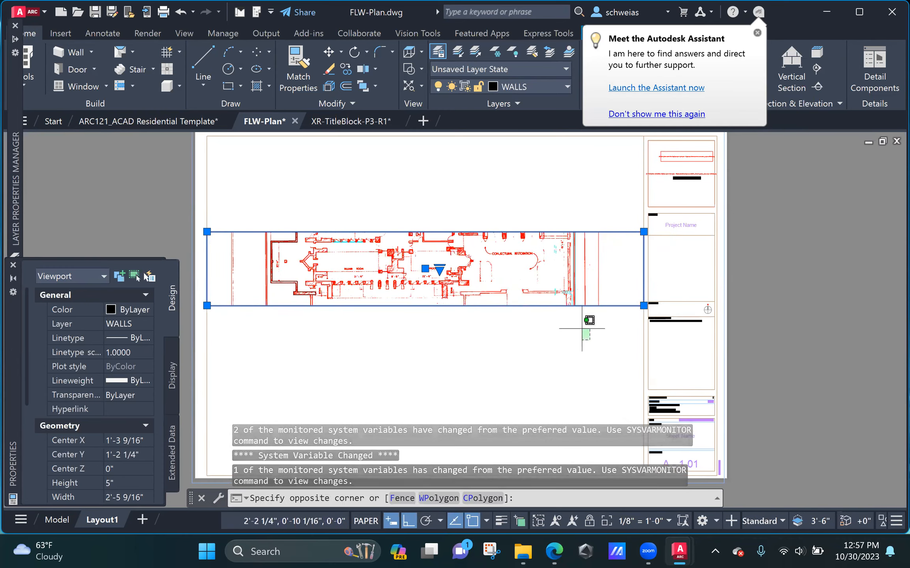
click(582, 328)
click(643, 231)
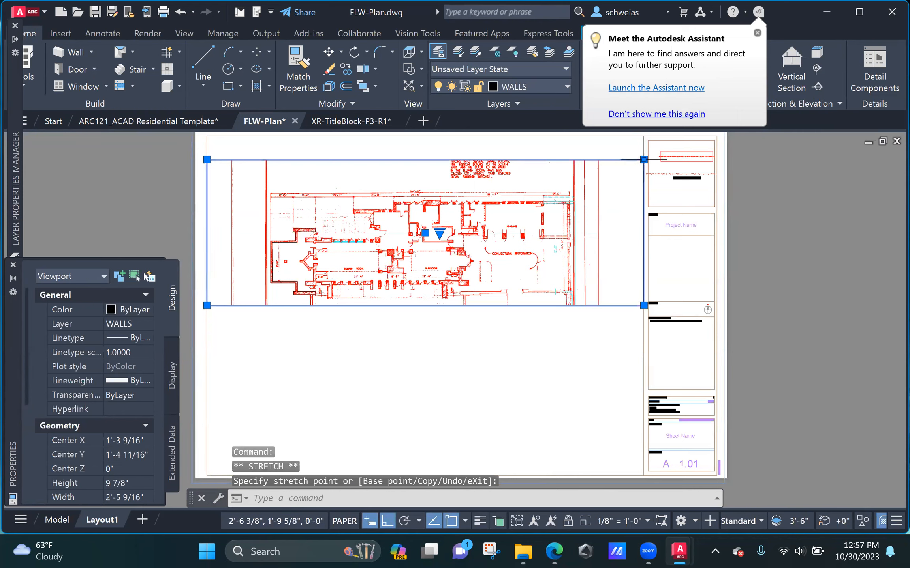
click(643, 160)
click(643, 160)
click(625, 182)
click(207, 295)
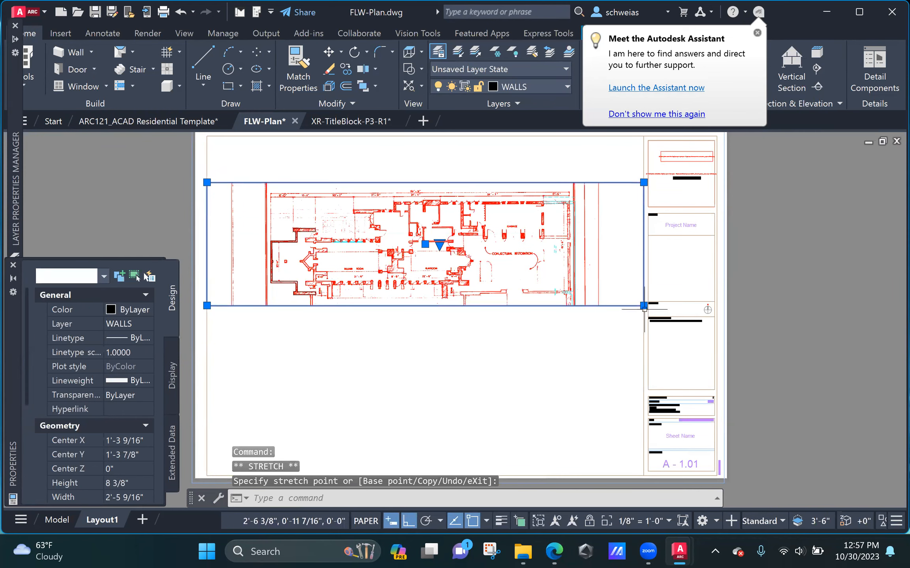
key(Escape)
- Stretch the viewport's lower edge to just below the floor plan, making the viewport about 9 7/16" high
click(635, 308)
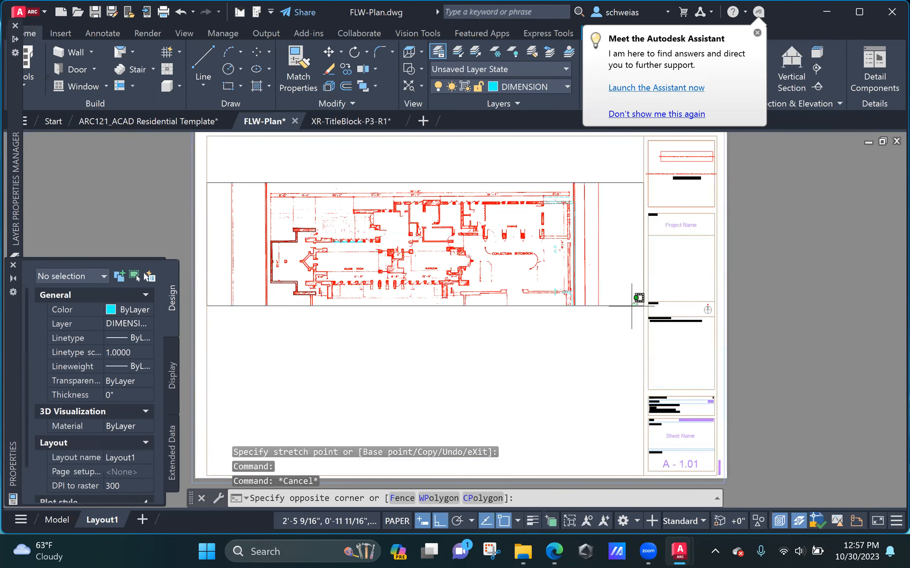
click(630, 302)
click(643, 306)
click(613, 344)
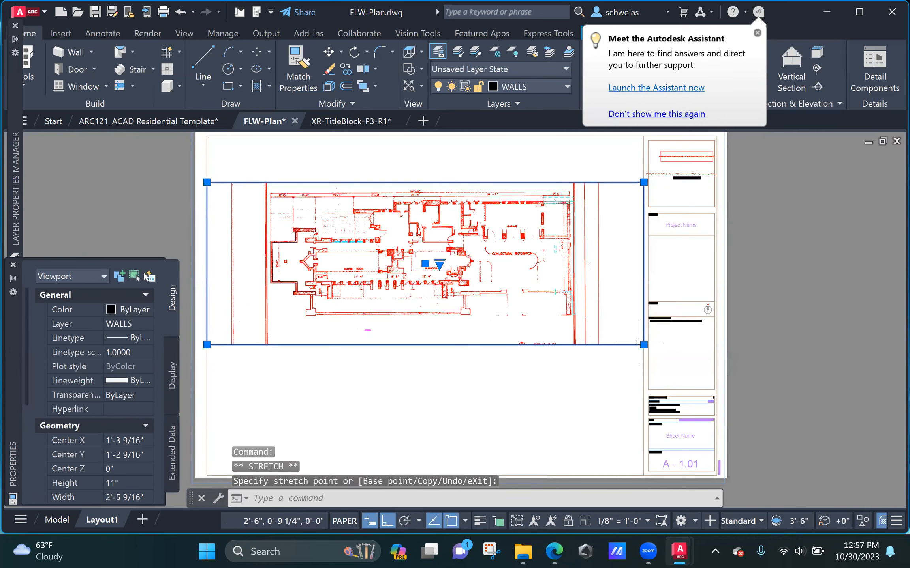
click(643, 345)
click(625, 322)
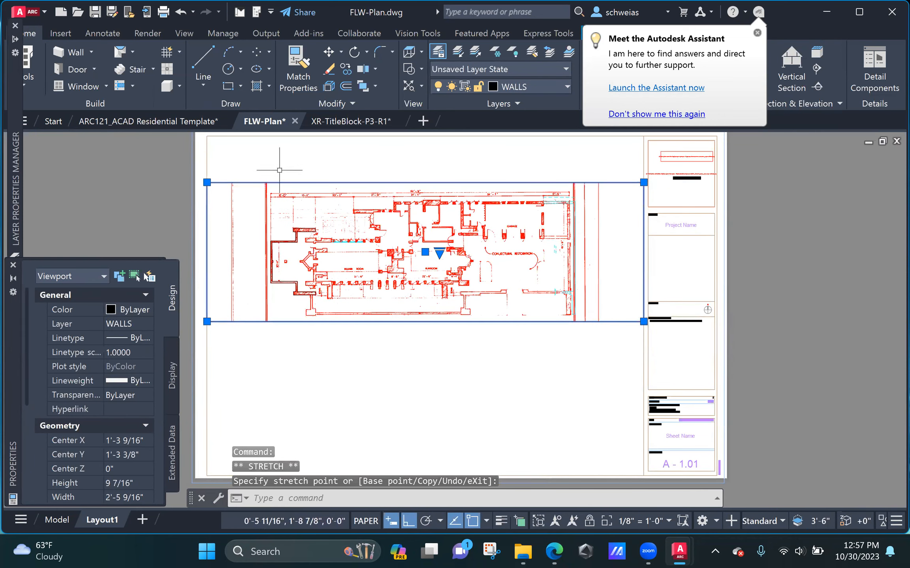
click(207, 183)
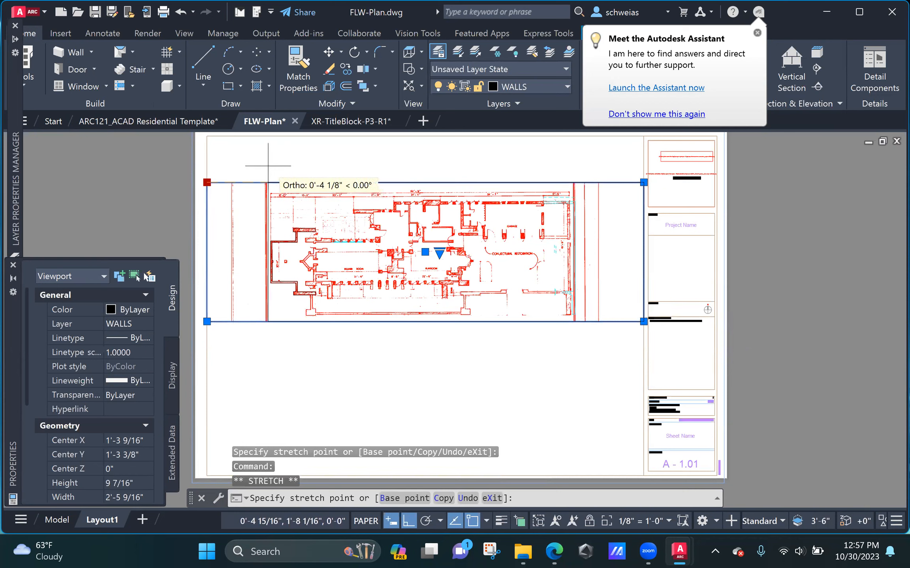
key(Escape)
key(Escape)
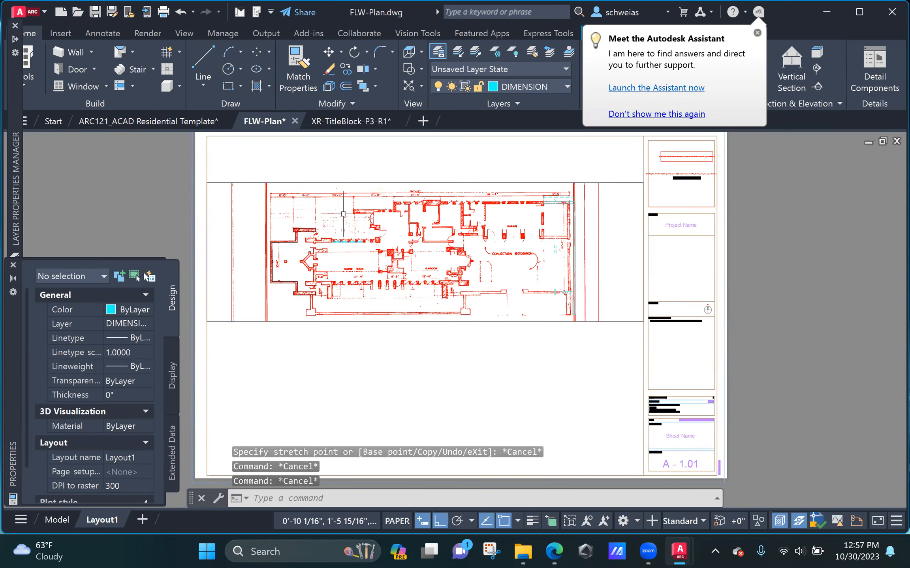
- Move the floor plan viewport straight up by about 2 5/8", close to the sheet's top border
click(494, 322)
text(m)
key(Return)
click(724, 342)
click(725, 303)
- Copy the floor plan viewport about 11 5/16" straight down into the lower half of the sheet
click(495, 300)
click(447, 238)
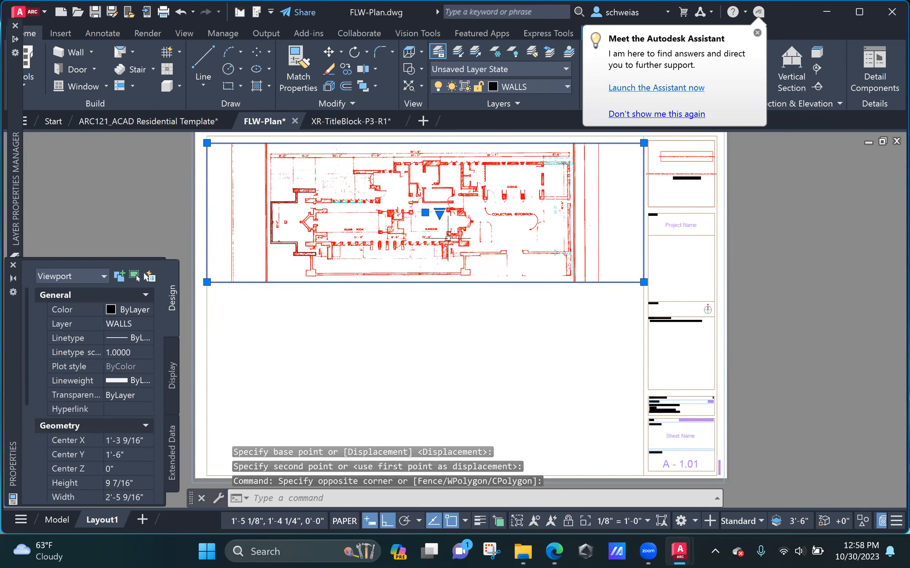
text(copy)
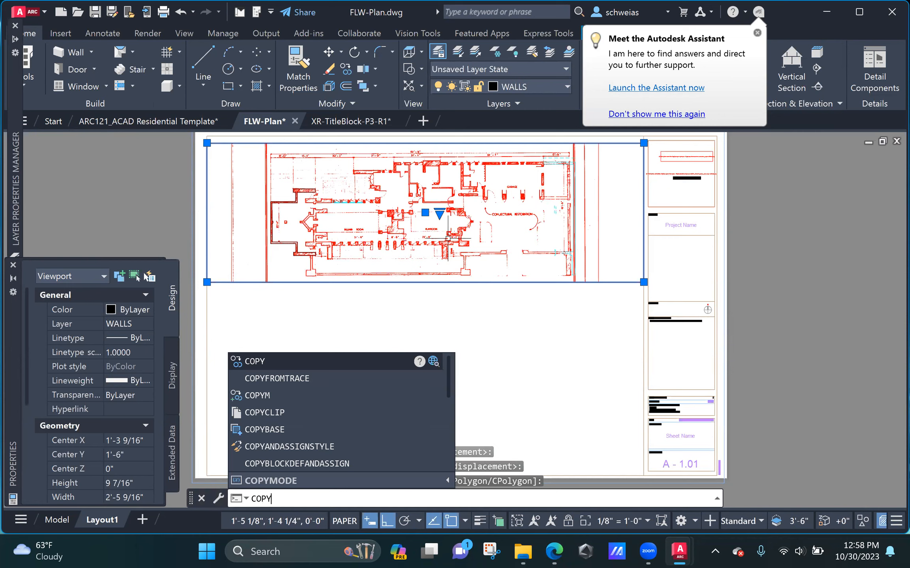
key(Return)
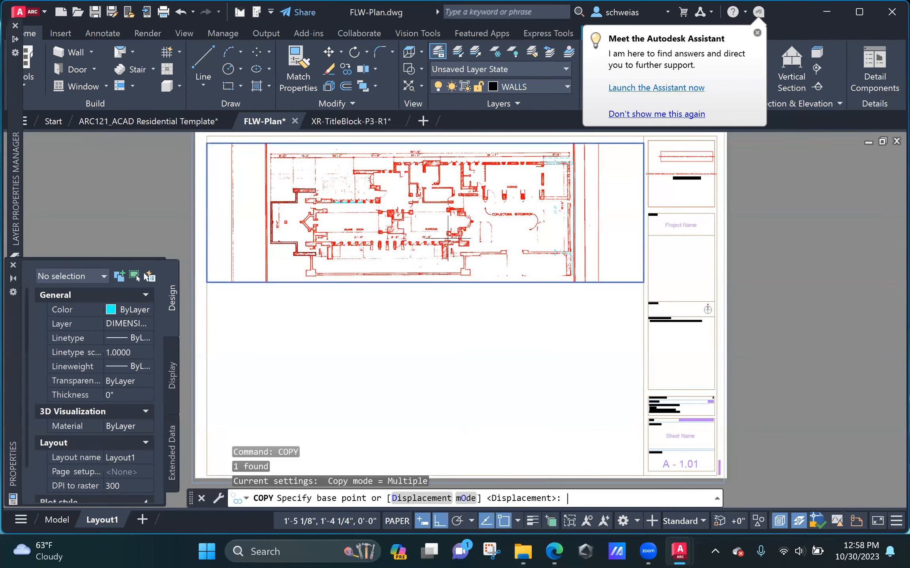
click(423, 222)
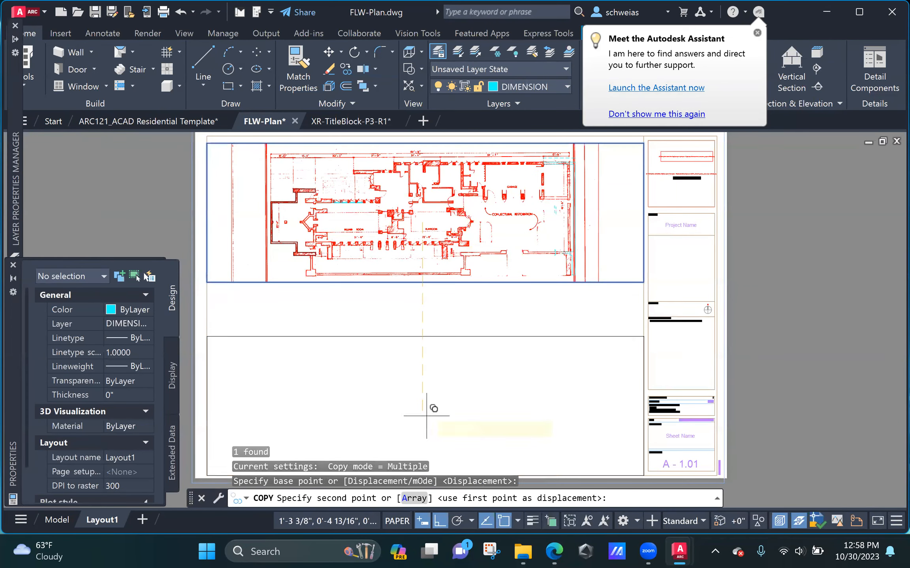
click(429, 390)
key(Escape)
key(Escape)
middle_drag(464, 383, 476, 321)
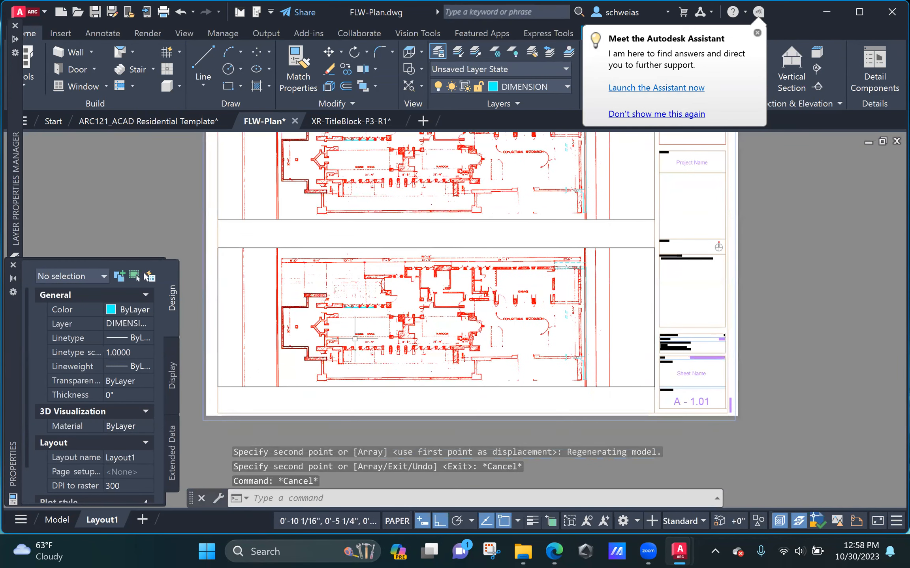
- Pan the lower viewport's view off the original floor plan and return to paper space
double_click(421, 320)
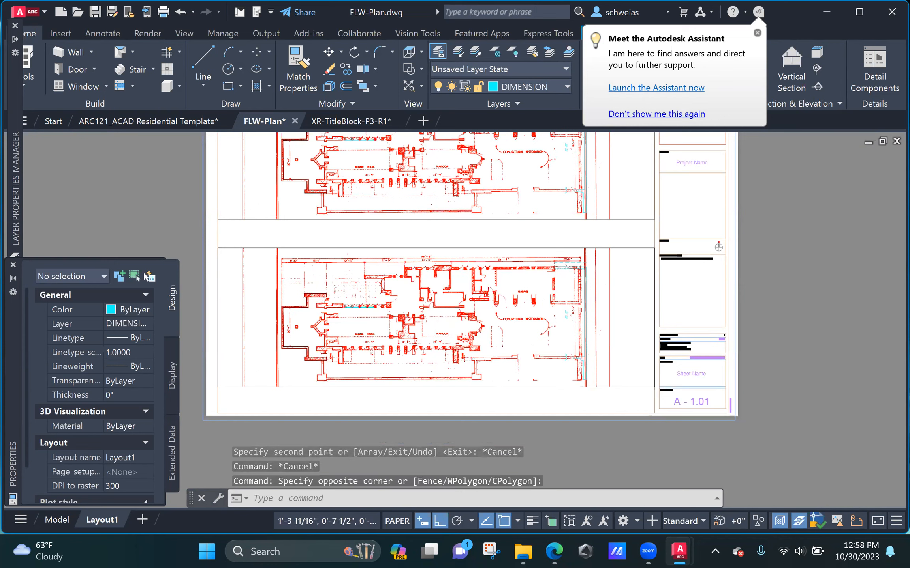
middle_drag(425, 321, 495, 263)
double_click(518, 428)
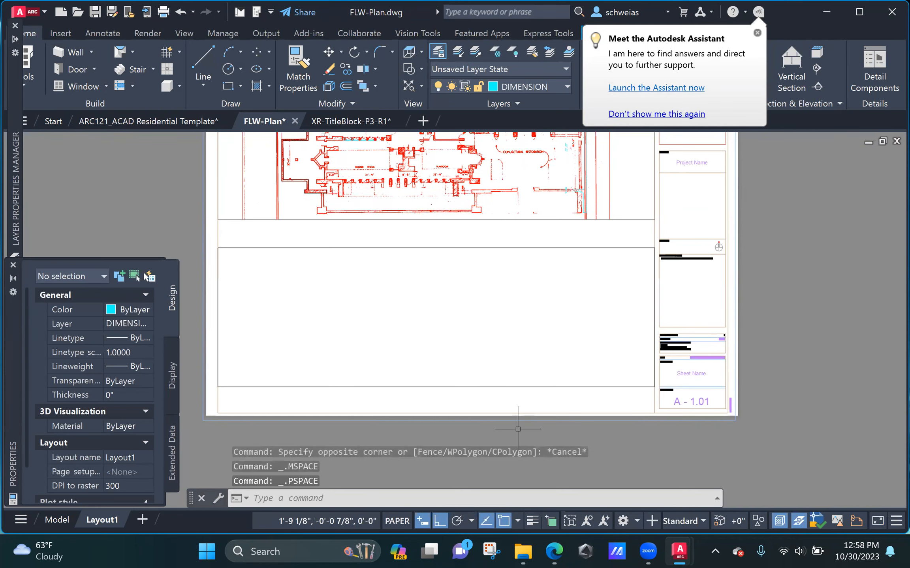
- In model space, copy the floor plan image and its surrounding rectangle from the rectangle's upper-left corner to its upper-right corner
click(60, 519)
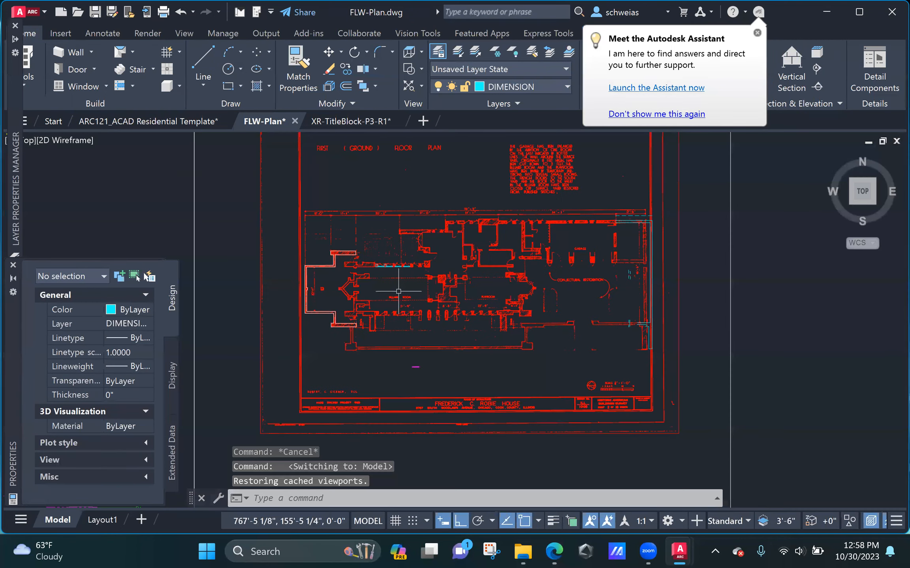
scroll(462, 305, down, 3)
click(476, 331)
click(431, 296)
click(627, 403)
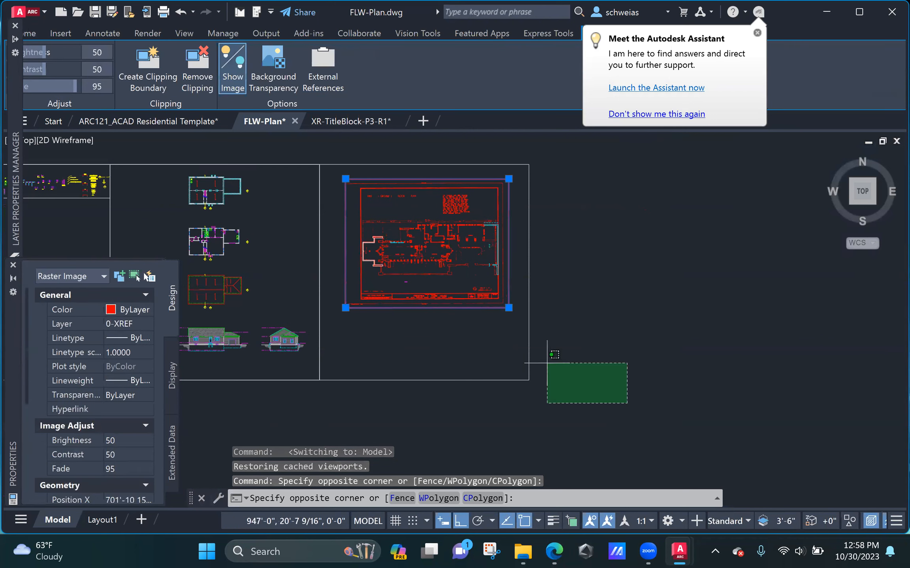
click(510, 343)
text(copy)
key(Return)
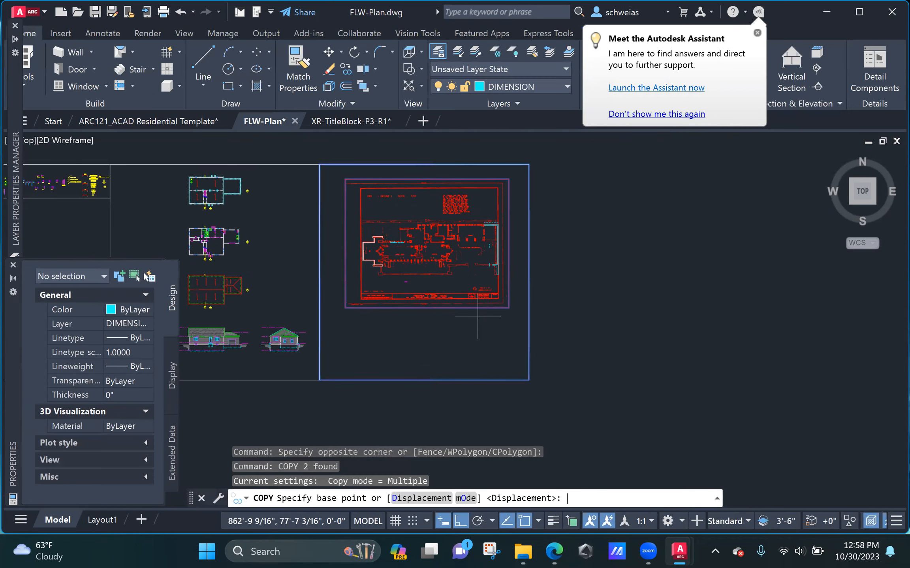
click(320, 164)
click(529, 164)
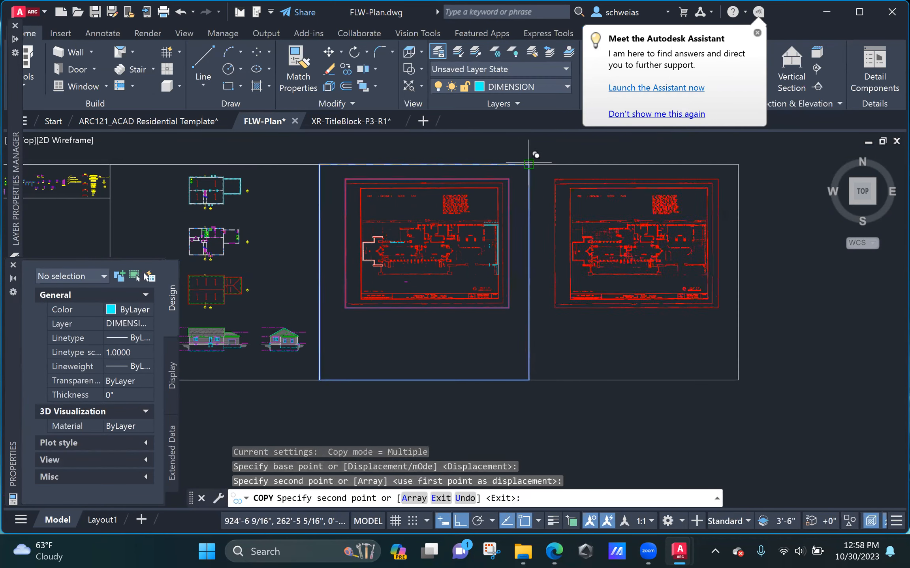
key(Escape)
key(Escape)
click(589, 179)
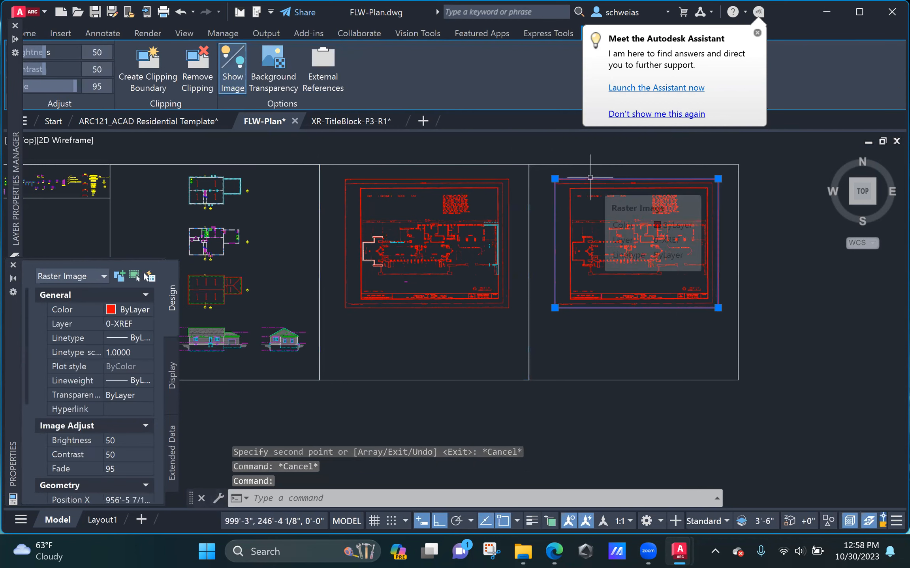
key(Escape)
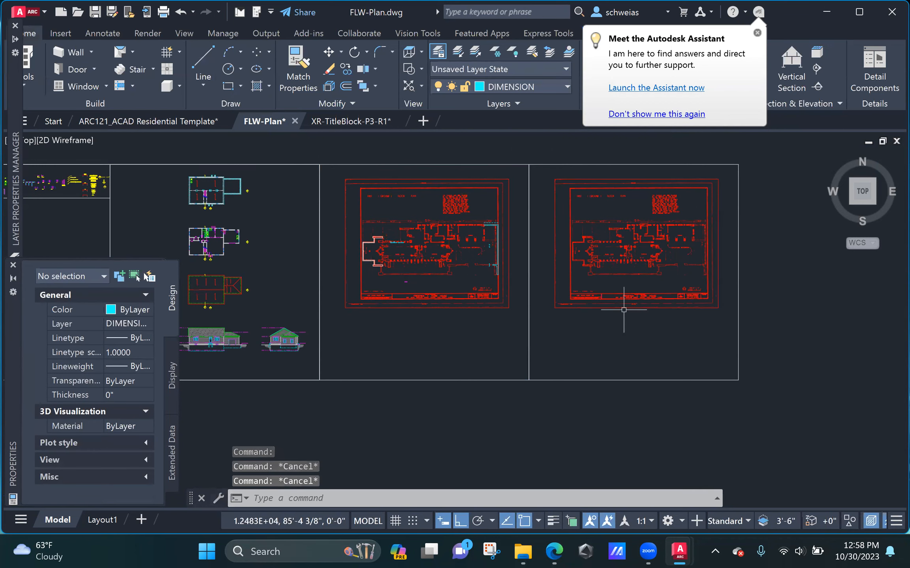
- Add single-line text reading 2FL, running vertically, just below the copied plan image
text(text)
key(Return)
click(584, 325)
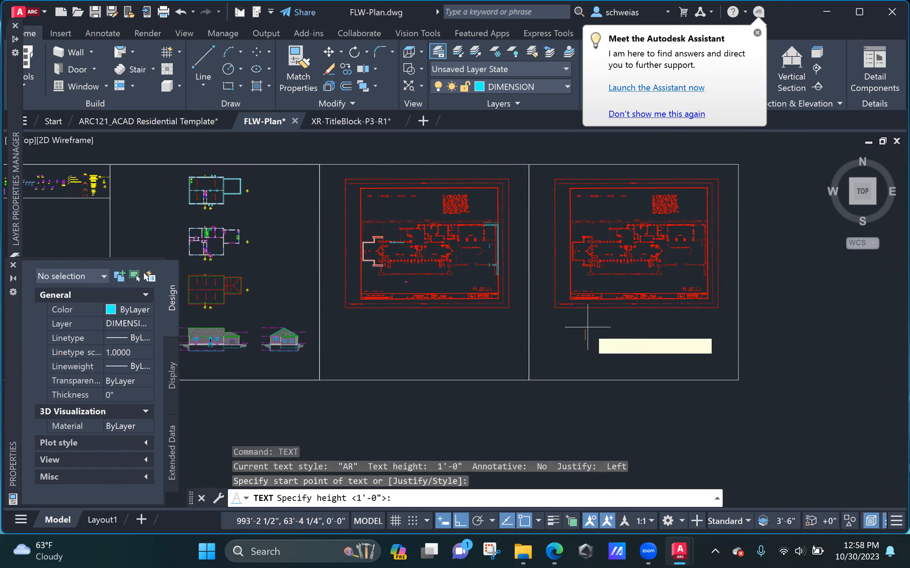
key(Return)
key(Return)
text(2FL)
click(636, 363)
key(Escape)
- Move the 2FL text onto the middle of the copied plan image with Ortho off
click(624, 351)
click(575, 330)
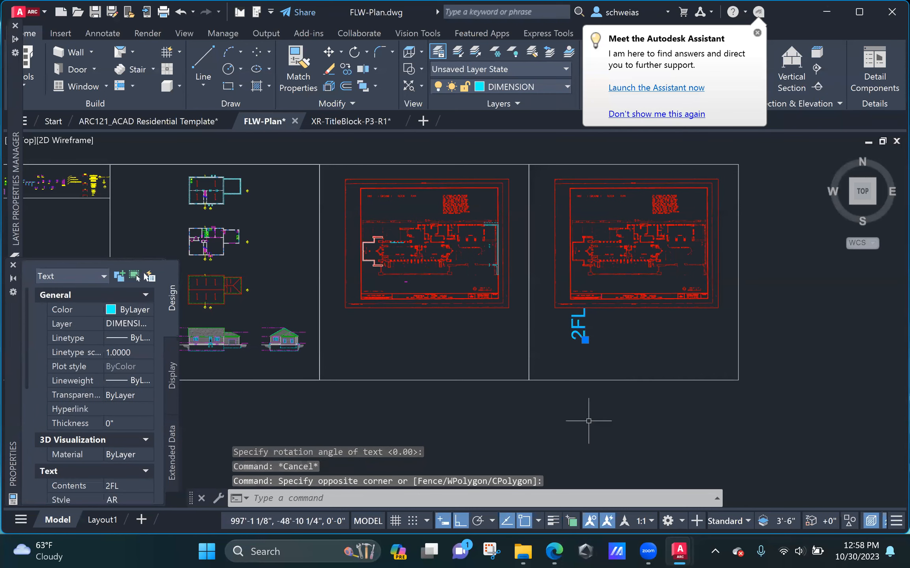
text(m)
key(Return)
click(559, 437)
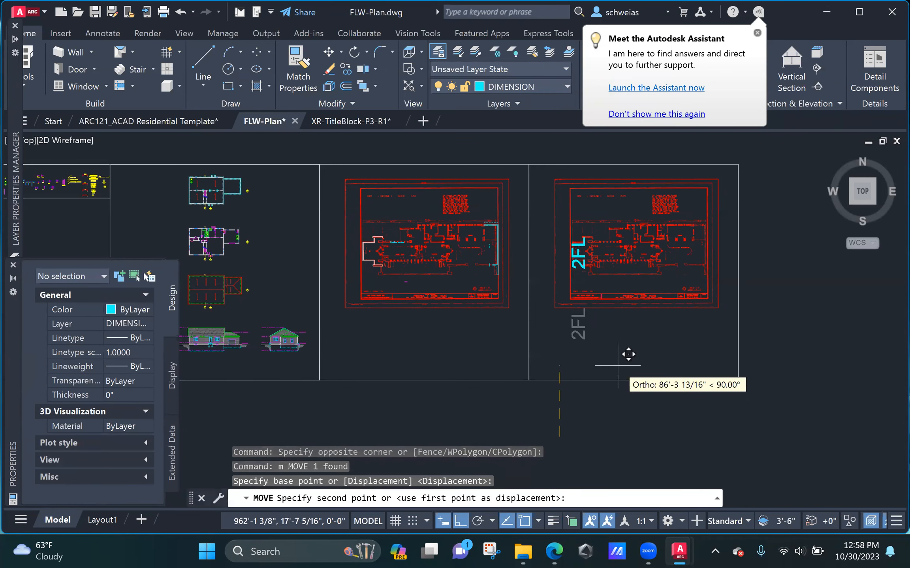
key(F8)
click(621, 354)
key(Escape)
key(Escape)
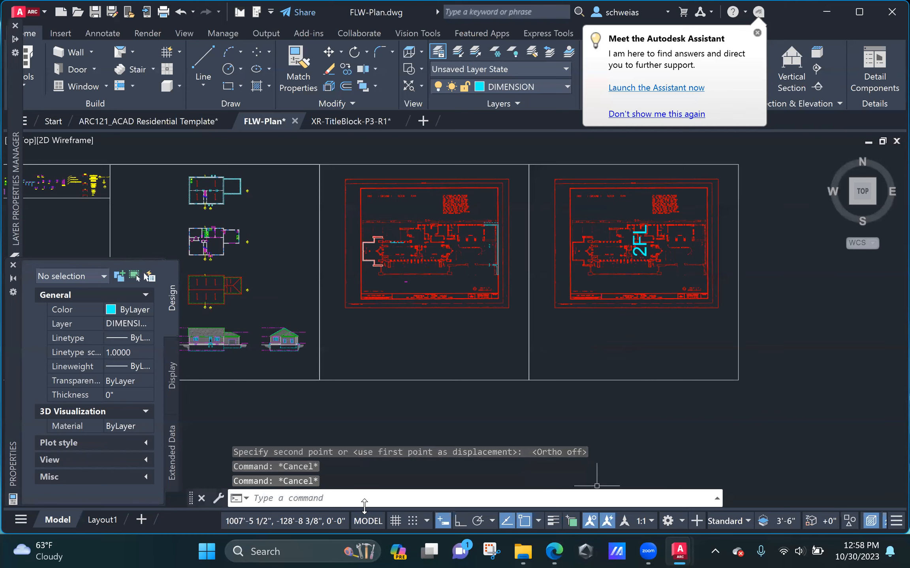
- In Layout1, zoom out the lower viewport's view until the model drawings show, and return to paper space
click(94, 522)
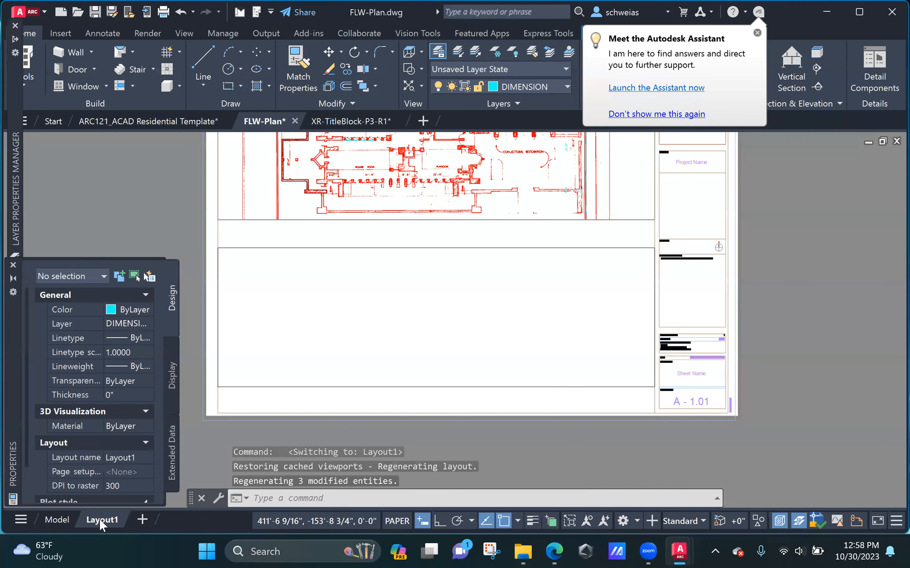
double_click(439, 394)
scroll(441, 394, down, 6)
scroll(427, 422, up, 4)
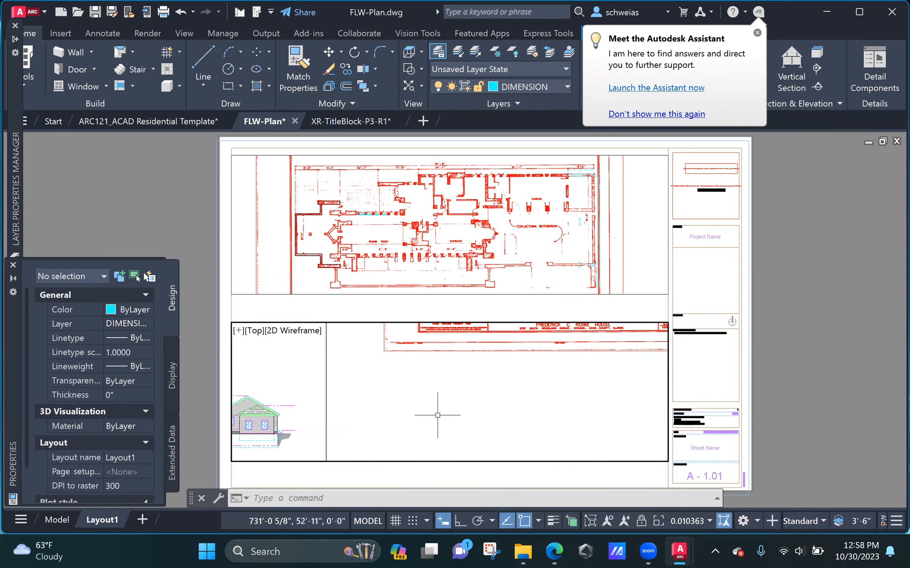
double_click(787, 393)
- Activate the lower viewport while zoomed in close, switch back to paper space, and bring the sheet back into view
scroll(560, 418, up, 5)
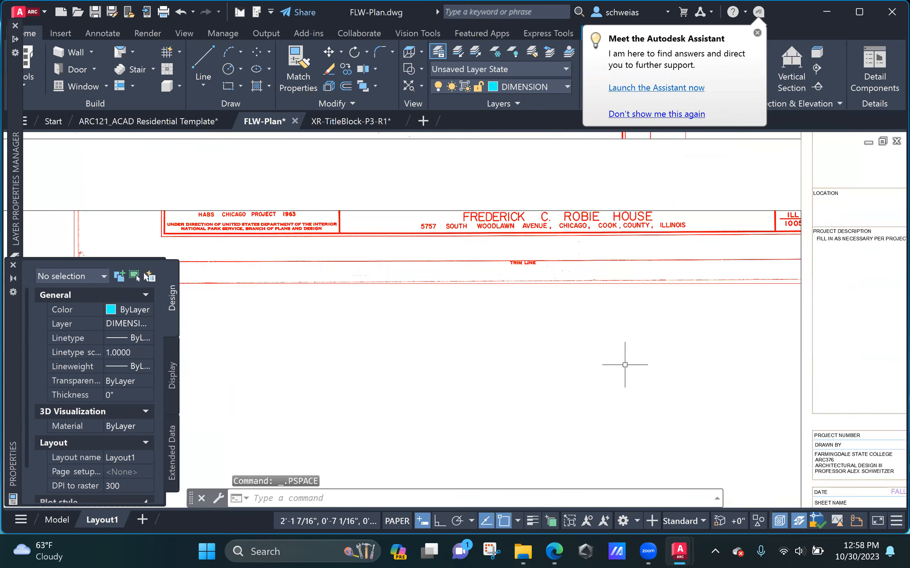
scroll(624, 365, up, 1)
scroll(525, 292, down, 5)
scroll(416, 234, up, 6)
middle_drag(453, 253, 858, 256)
double_click(611, 264)
scroll(558, 288, down, 4)
scroll(558, 289, up, 3)
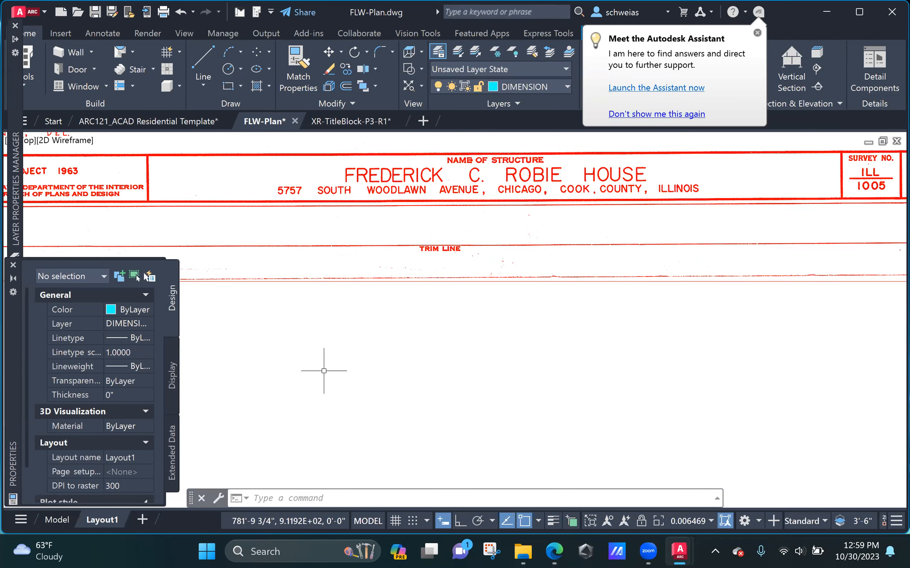
click(368, 517)
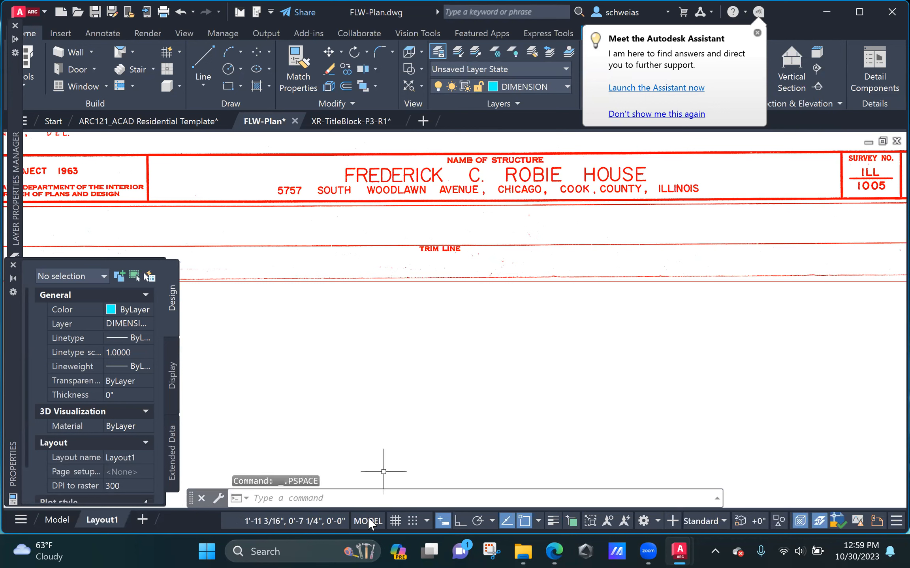
scroll(420, 273, up, 5)
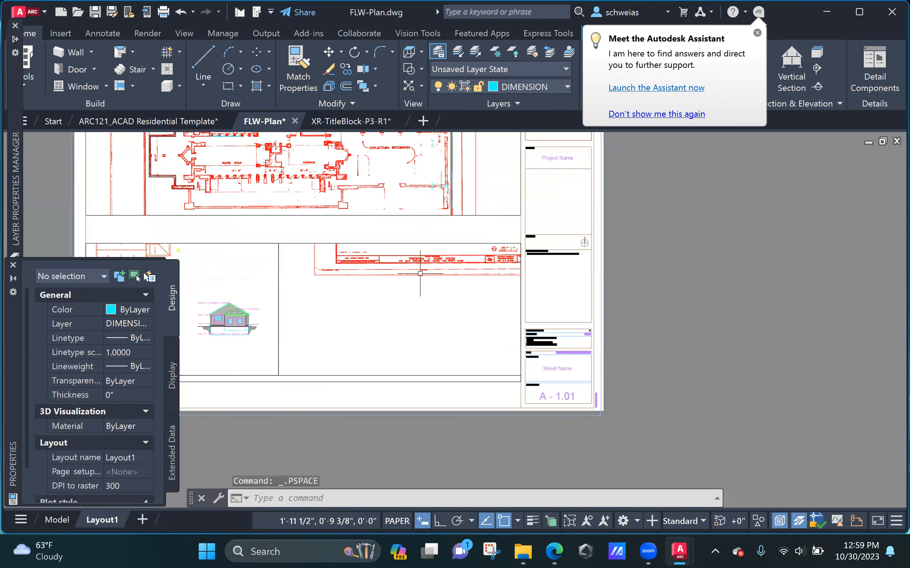
scroll(420, 274, down, 3)
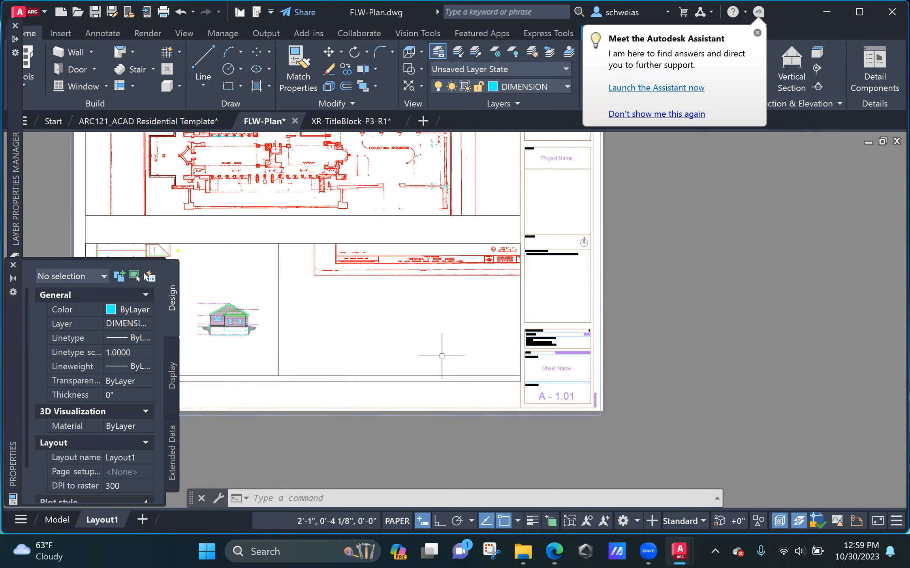
- Frame the plan copy marked 2FL in the lower viewport and set the viewport's scale to 1/8" = 1'-0"
double_click(438, 307)
mouse_move(435, 289)
middle_down()
mouse_move(422, 321)
mouse_move(384, 339)
mouse_move(417, 326)
mouse_move(304, 350)
middle_up()
mouse_move(367, 332)
middle_down()
mouse_move(296, 319)
mouse_move(196, 318)
mouse_move(217, 314)
middle_up()
scroll(332, 304, up, 4)
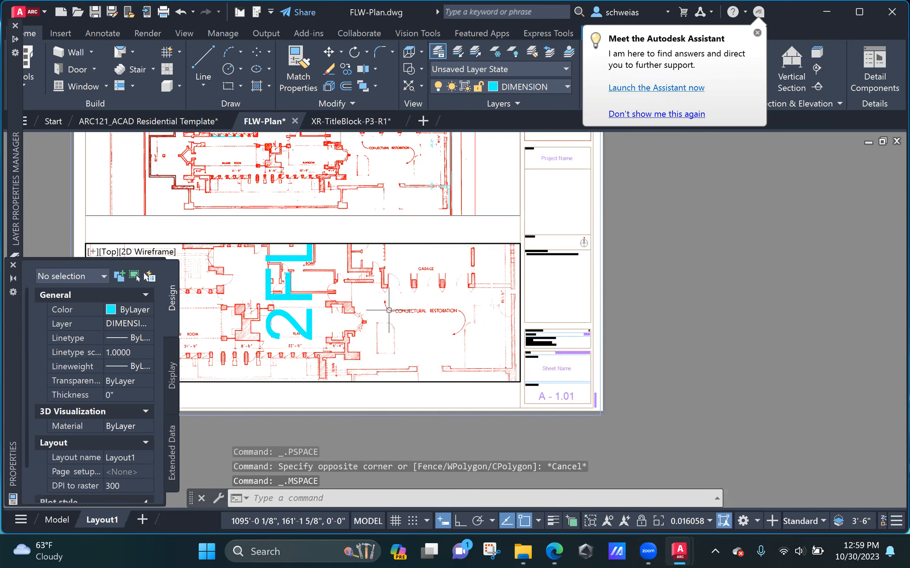
scroll(318, 304, down, 3)
scroll(318, 305, up, 3)
middle_drag(318, 305, 350, 311)
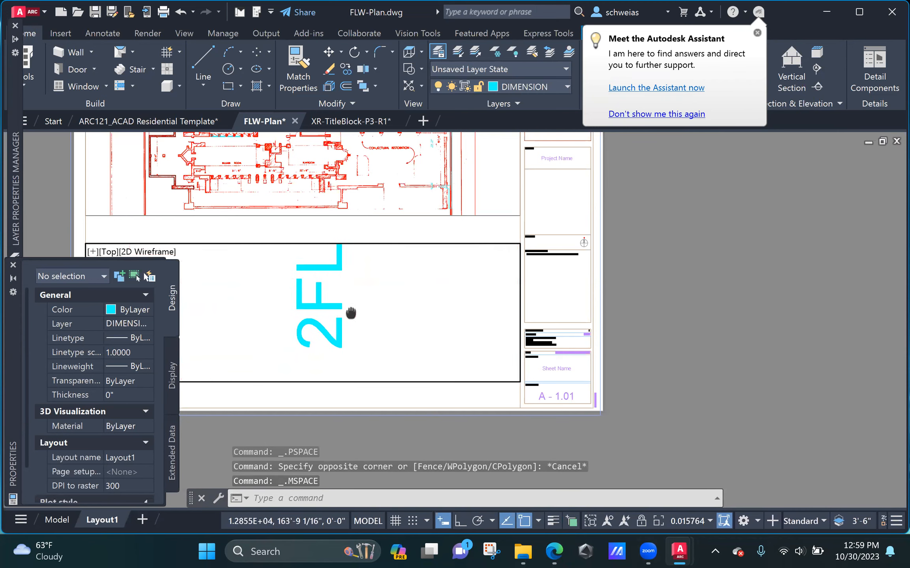
click(695, 520)
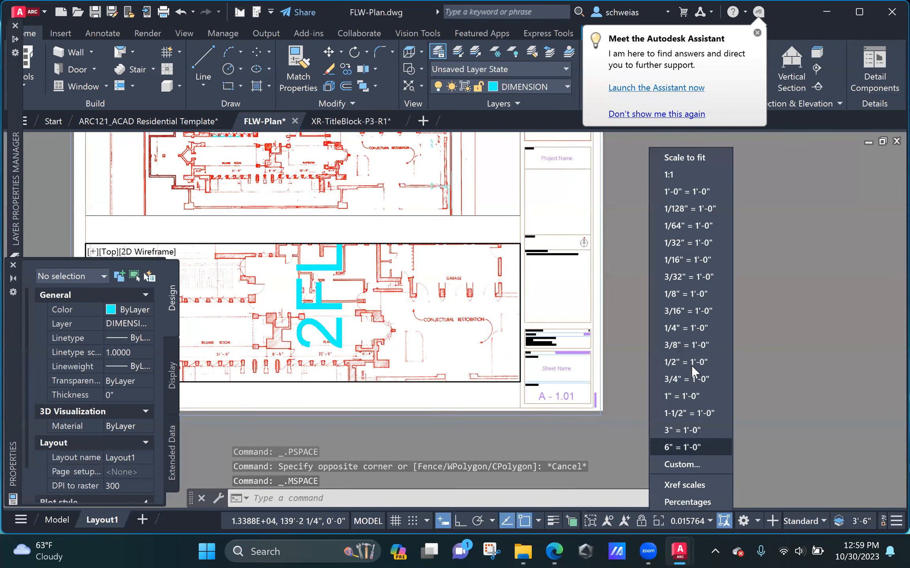
click(692, 290)
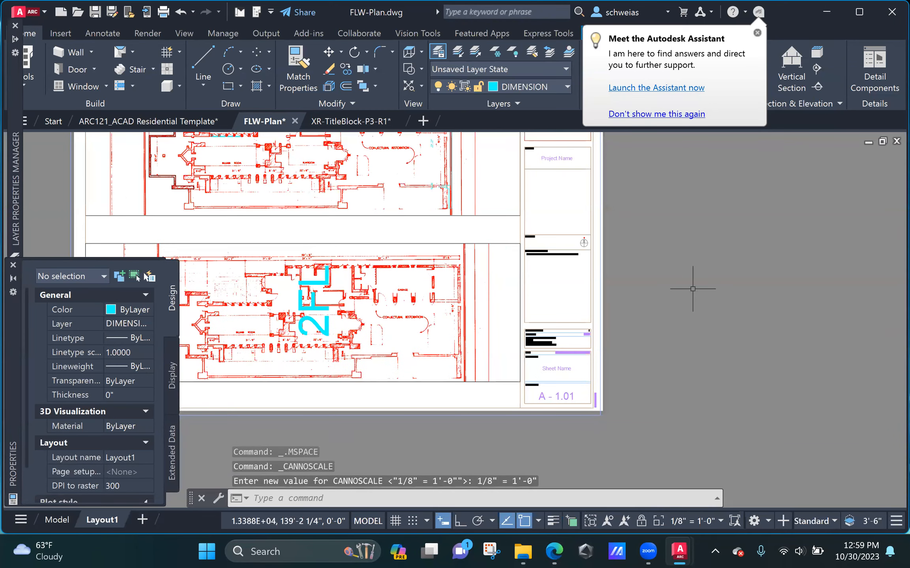
- Draw a vertical guide line in paper space from the upper plan's left exterior wall down past the sheet's lower edge, with Ortho on
text(l)
key(Return)
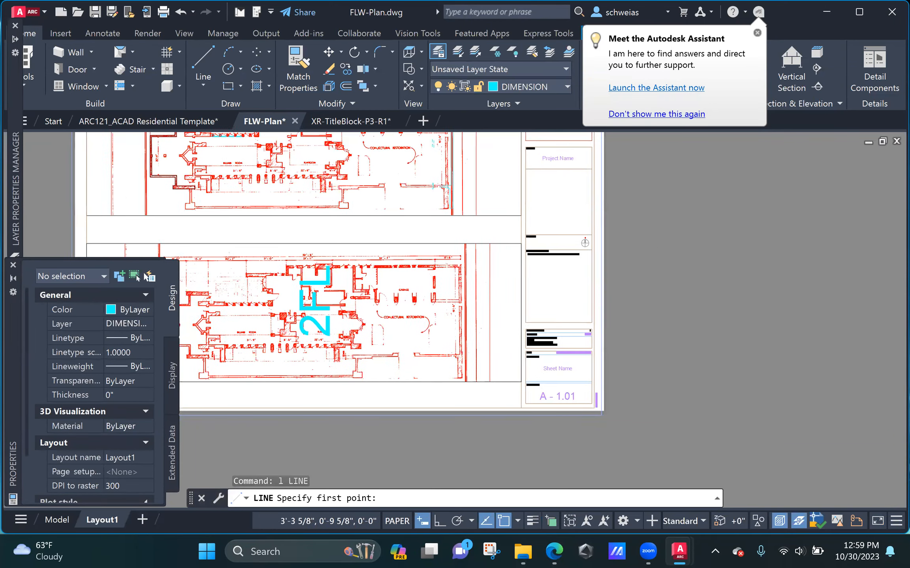
scroll(448, 238, up, 3)
scroll(289, 166, up, 5)
scroll(276, 162, up, 2)
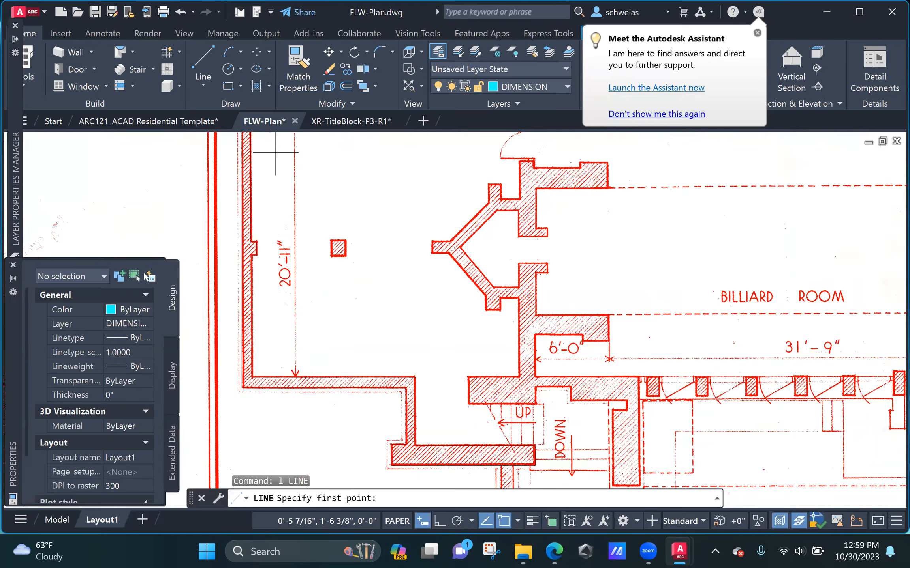
scroll(276, 162, up, 2)
click(270, 184)
scroll(322, 153, down, 8)
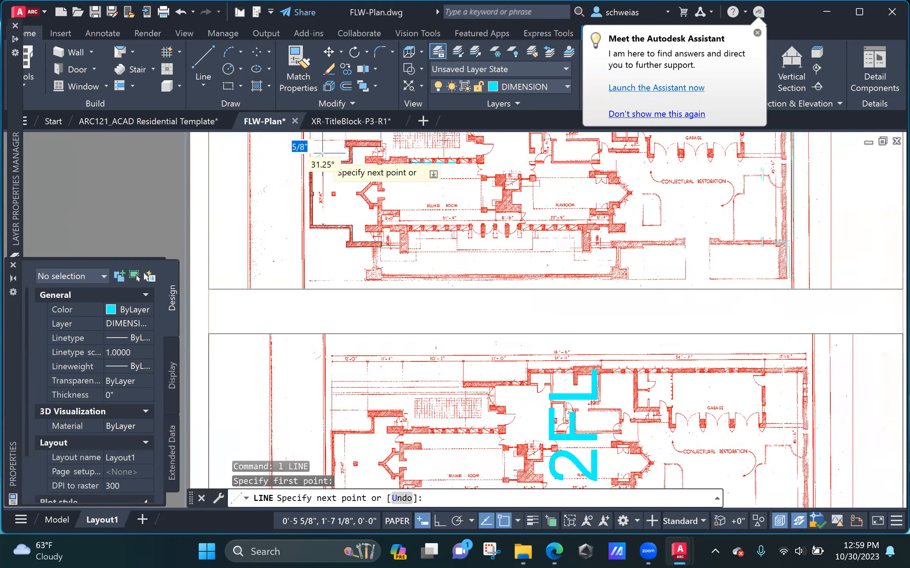
key(F8)
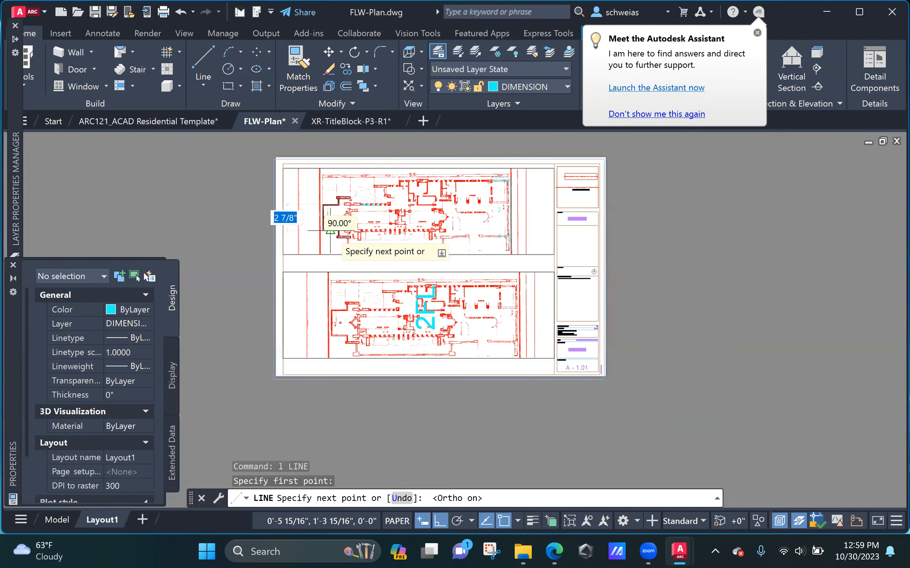
click(334, 410)
key(Escape)
key(Escape)
- End the vertical guide line below the sheet and move the lower viewport horizontally until its plan's left exterior wall meets the guide
click(374, 330)
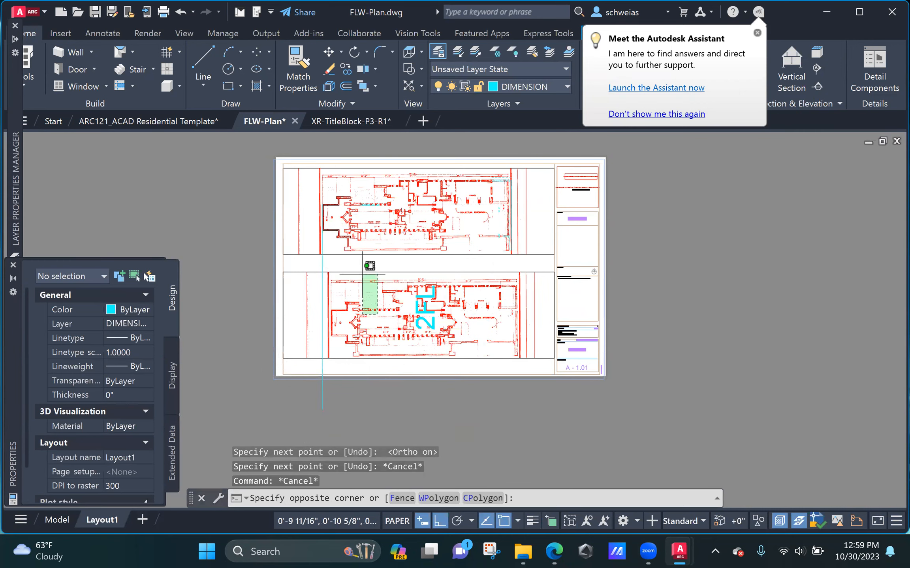
click(340, 255)
scroll(297, 303, up, 4)
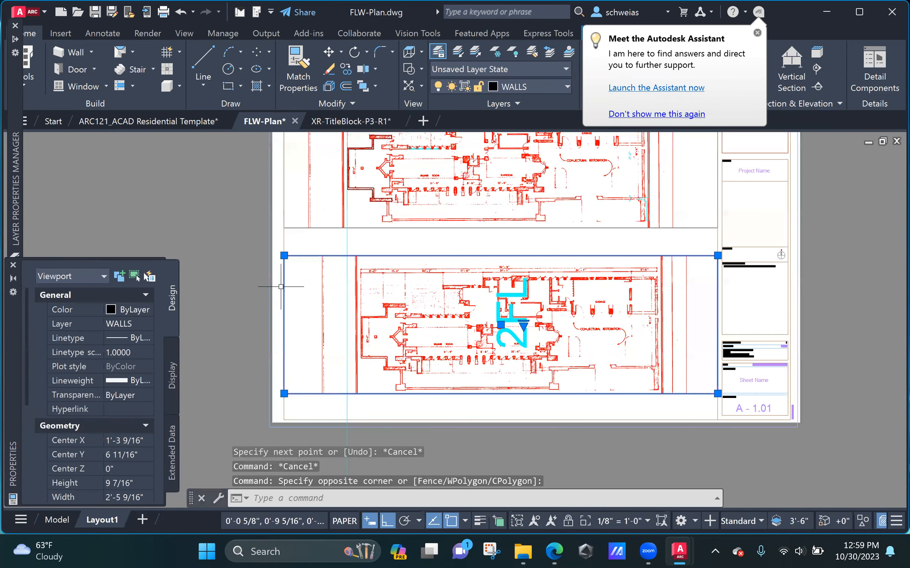
text(m)
key(Return)
click(477, 213)
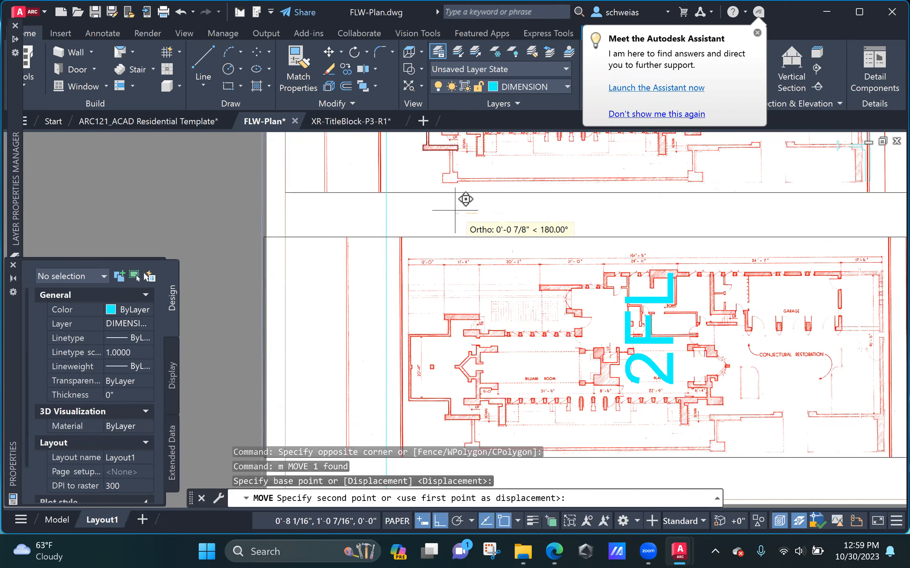
click(455, 213)
- Stretch the lower viewport's corners so its left and right edges line up with those of the upper viewport
click(464, 209)
click(442, 247)
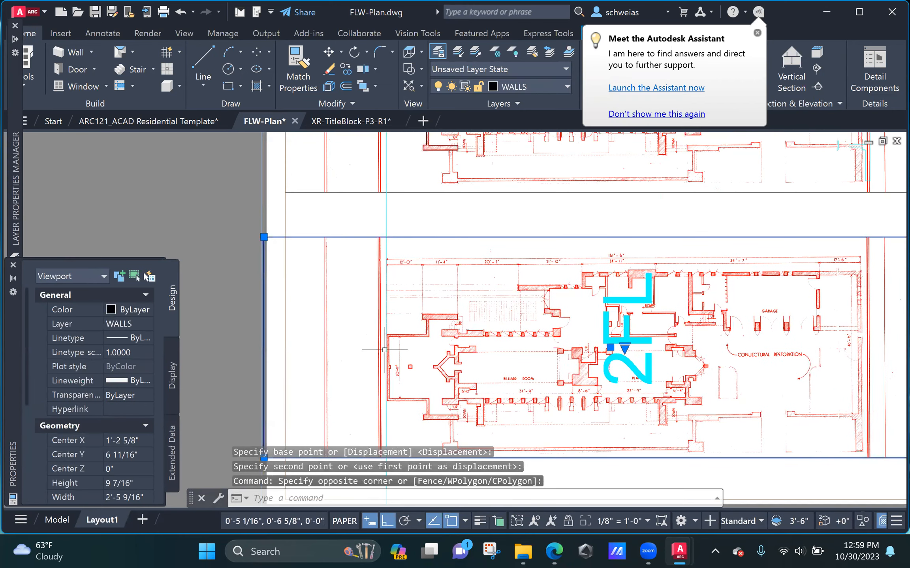
click(264, 237)
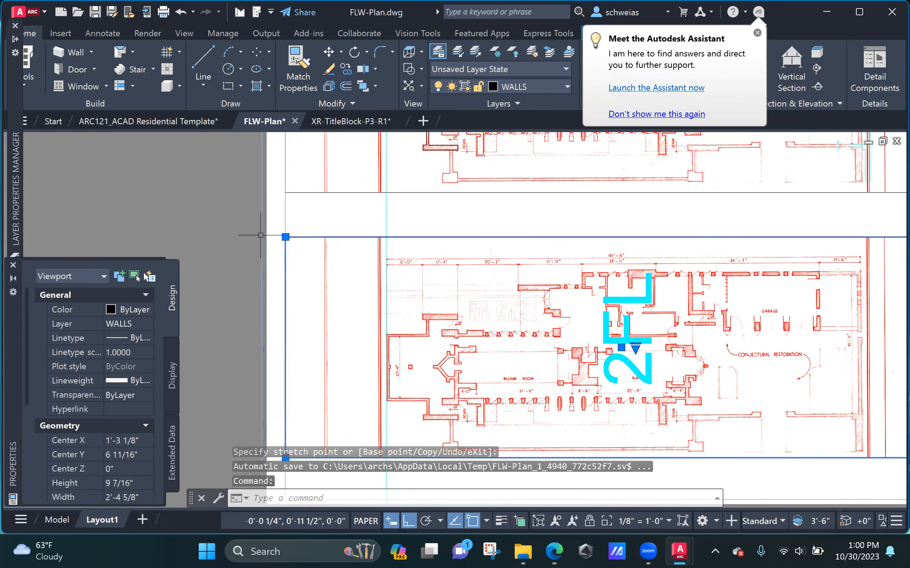
click(285, 237)
scroll(260, 236, down, 3)
click(695, 236)
key(Escape)
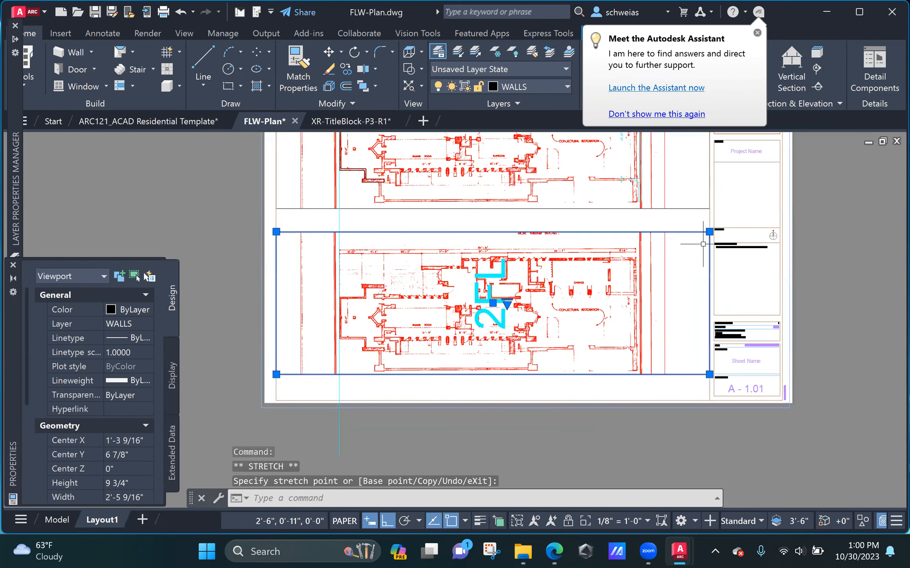
key(Escape)
click(690, 245)
click(665, 206)
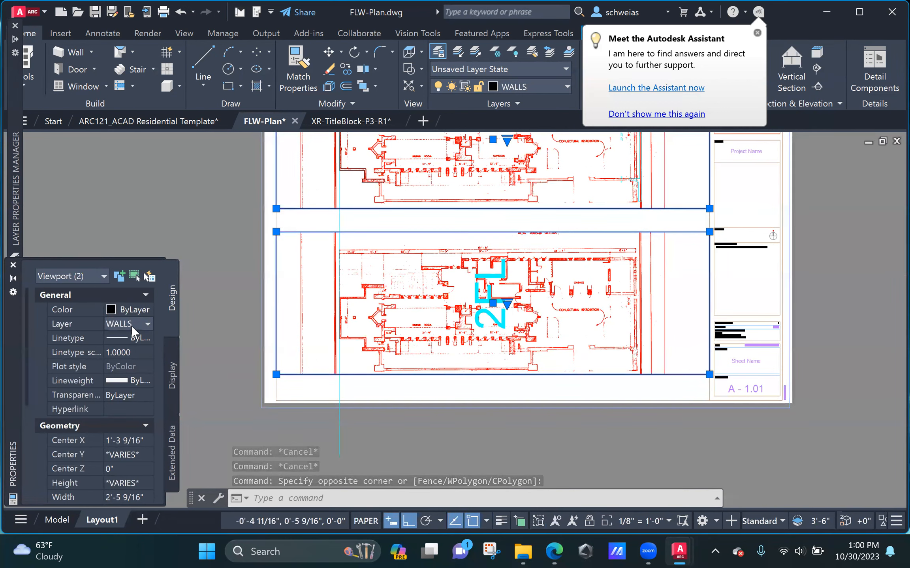
key(Escape)
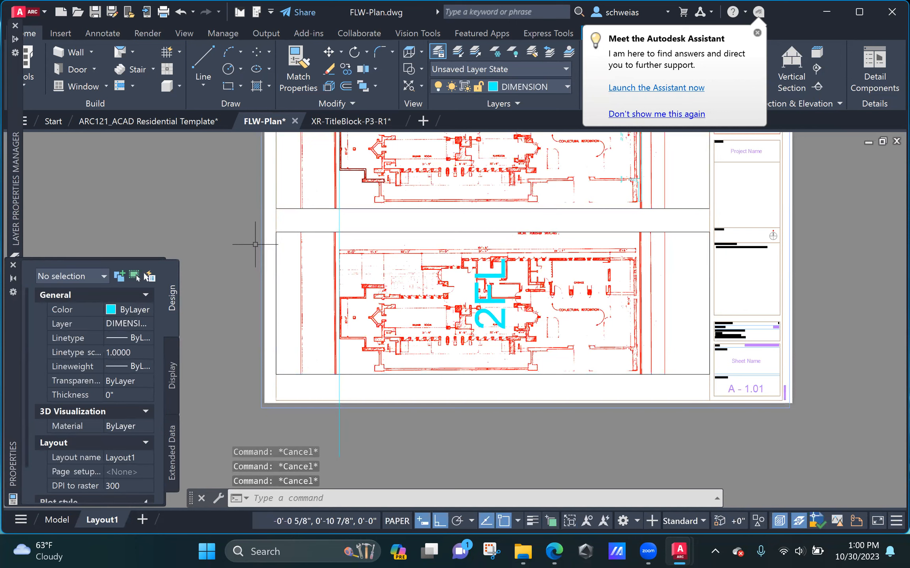
- Preview the plot of Layout1, and return to the sheet without plotting
text(plot)
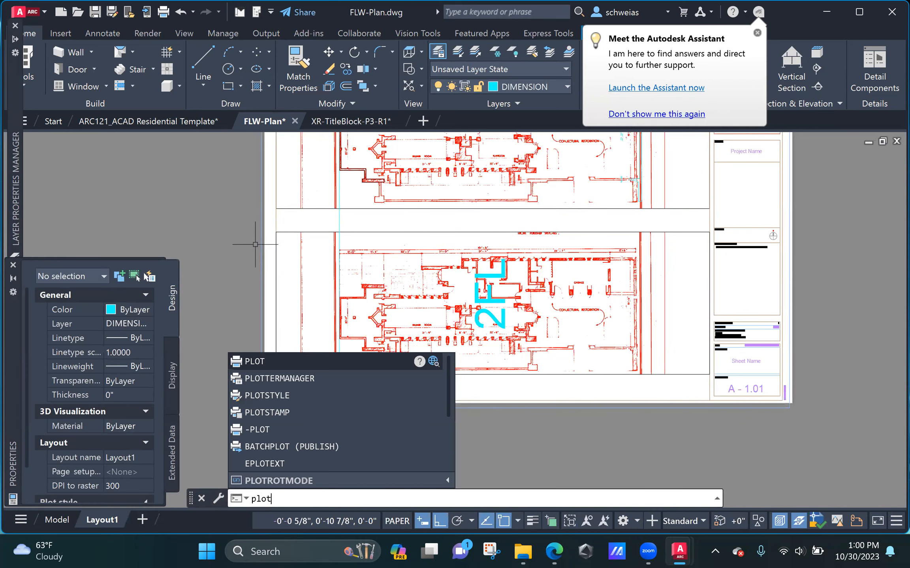
key(Return)
click(338, 334)
click(340, 306)
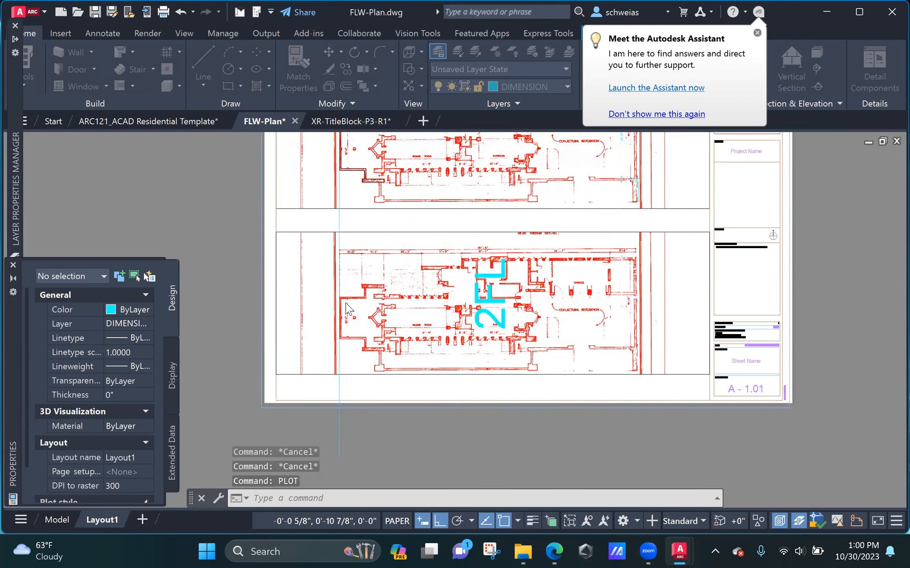
click(221, 439)
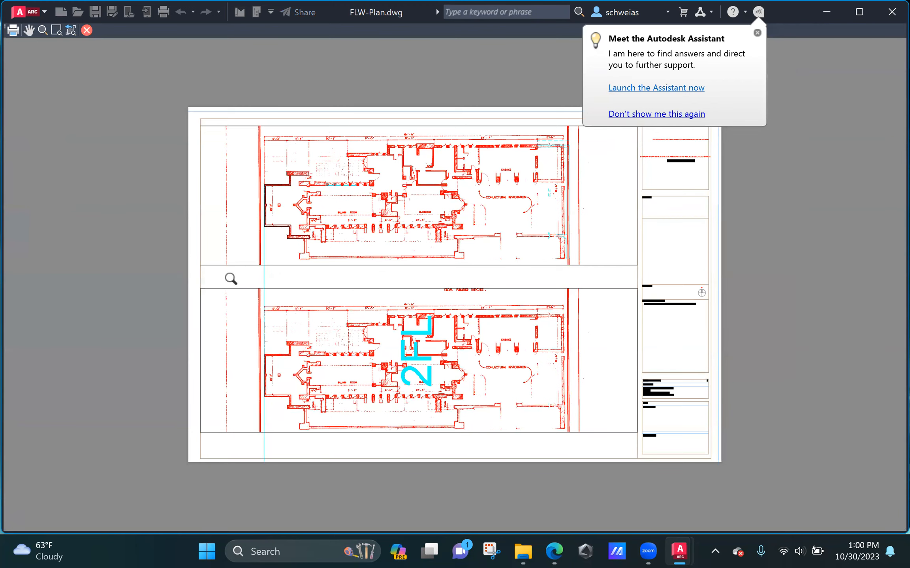
key(Escape)
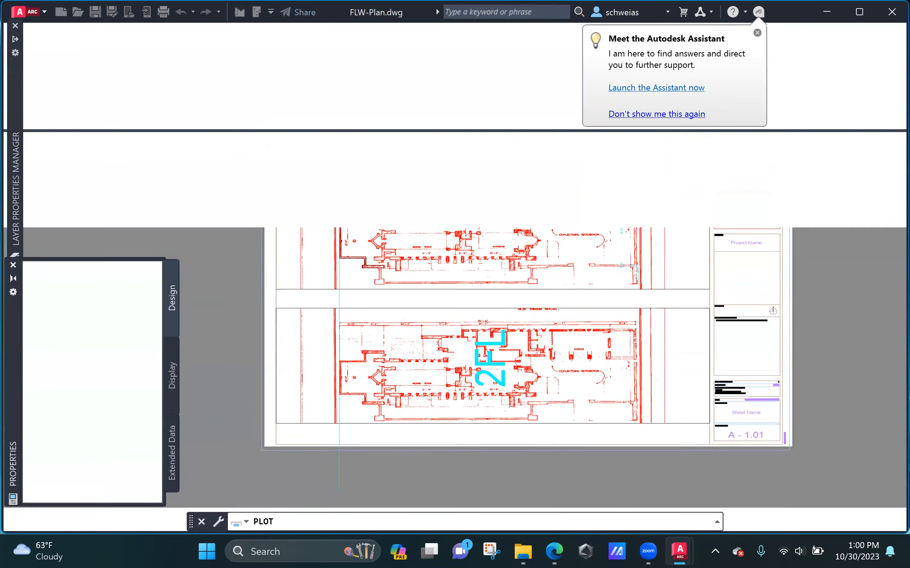
key(Escape)
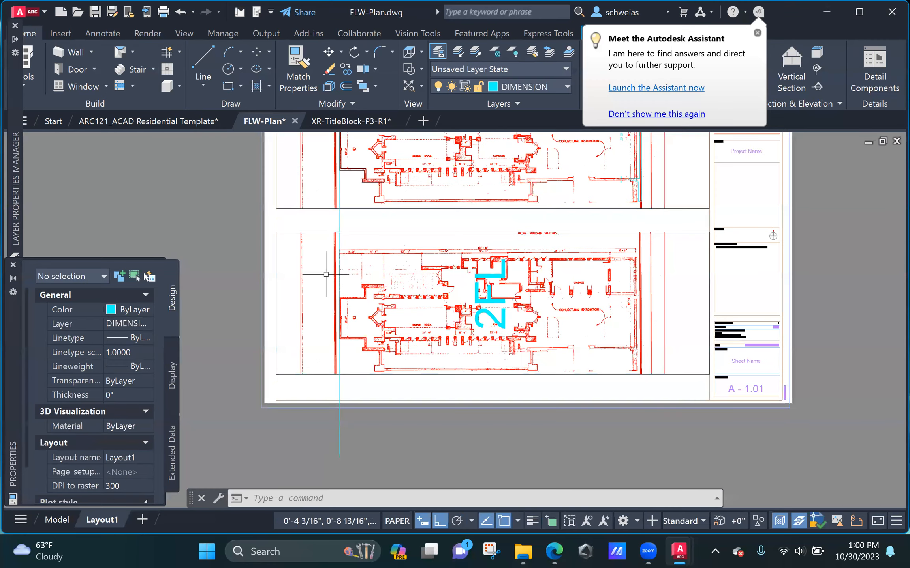
- Assign both floor plan viewports to the DEFPOINTS layer and clear the selection
click(316, 243)
click(301, 186)
click(144, 323)
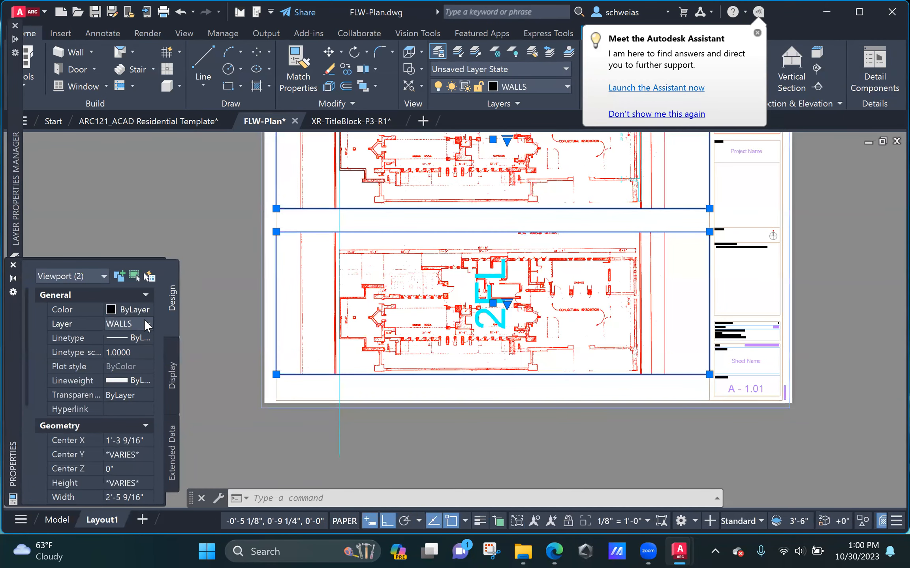
click(148, 324)
drag(151, 439, 148, 376)
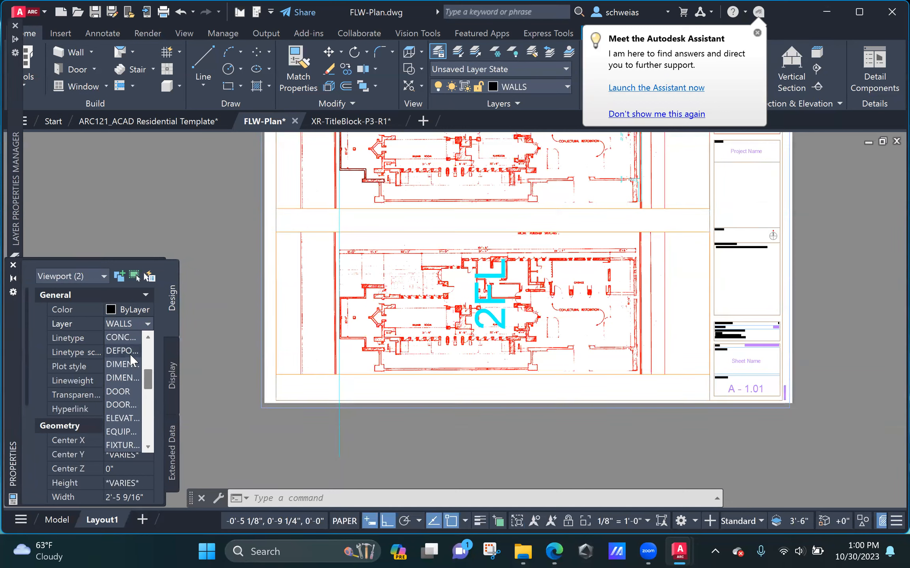
key(Escape)
key(Escape)
- Examine the DEFPOINTS layer's plot setting among the drawing's layer properties
text(LAYer)
key(Return)
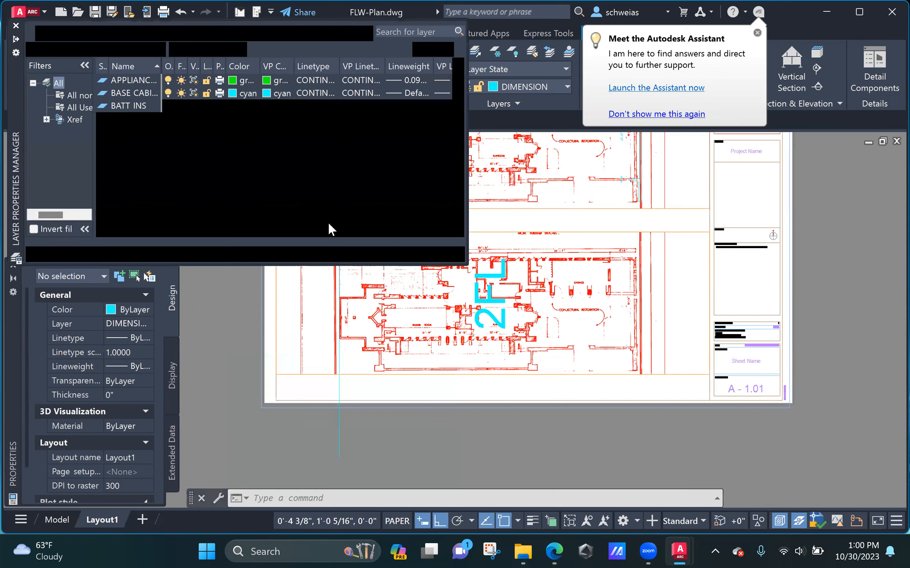
scroll(141, 190, down, 1)
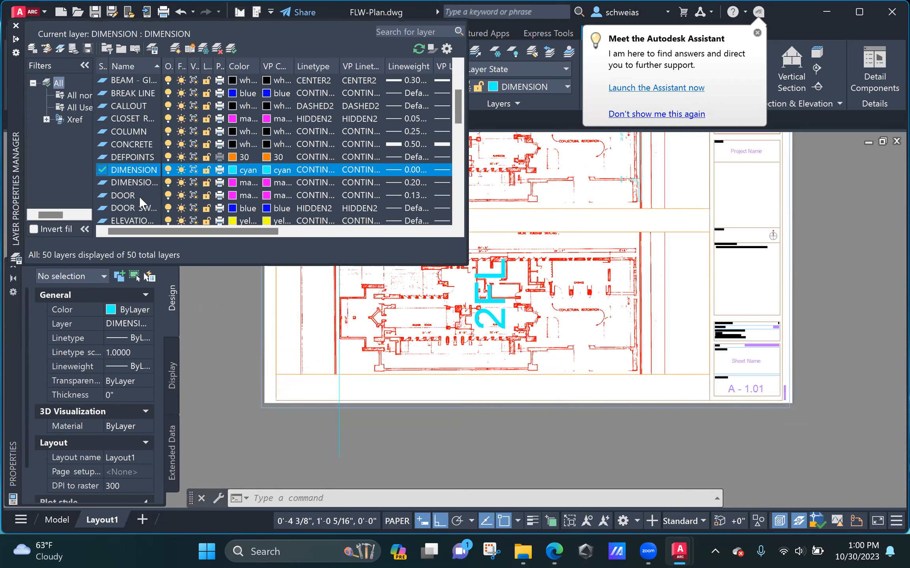
click(127, 161)
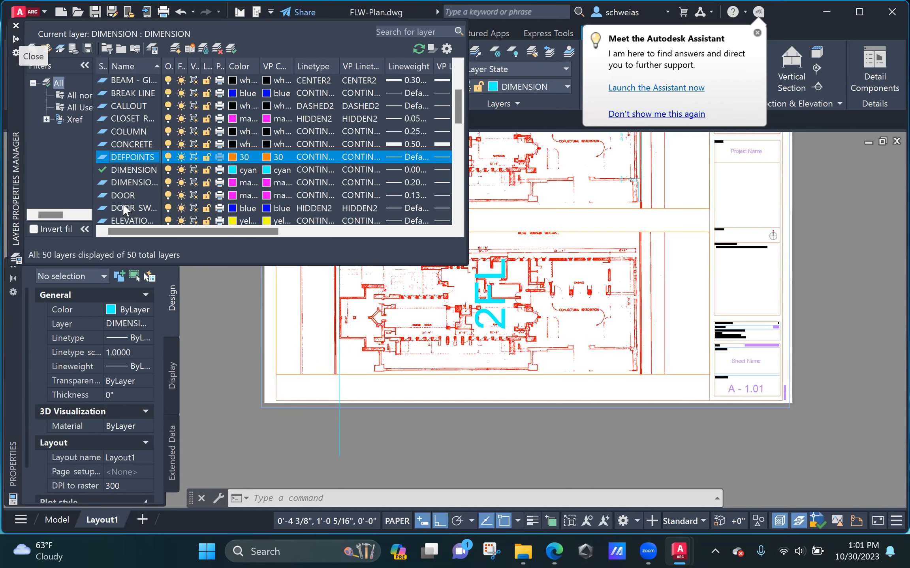
click(267, 323)
click(221, 346)
key(Escape)
key(Escape)
- Set up a plot of Layout1 with DWG To PDF.pc3 on ARCH full bleed D (24.00 x 36.00 Inches) paper
text(plot)
key(Return)
click(351, 172)
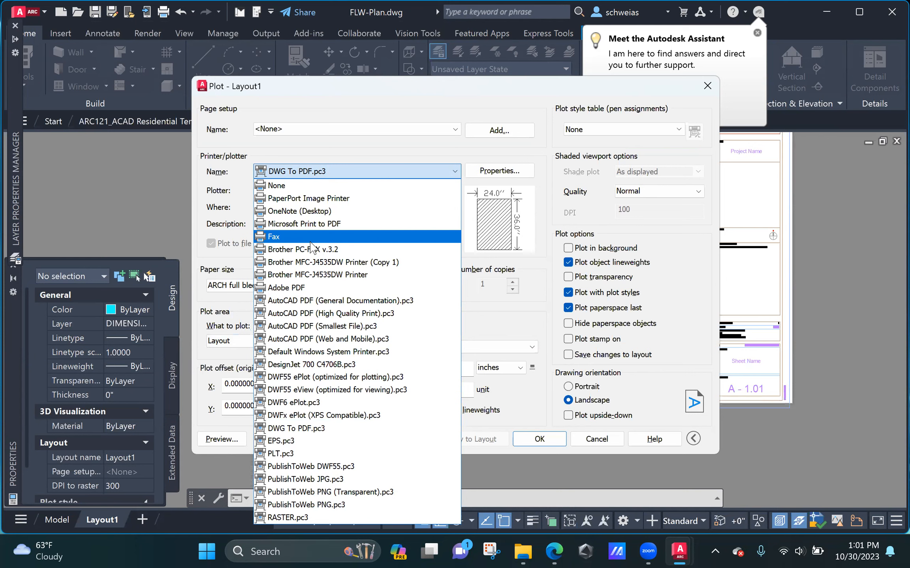
click(302, 428)
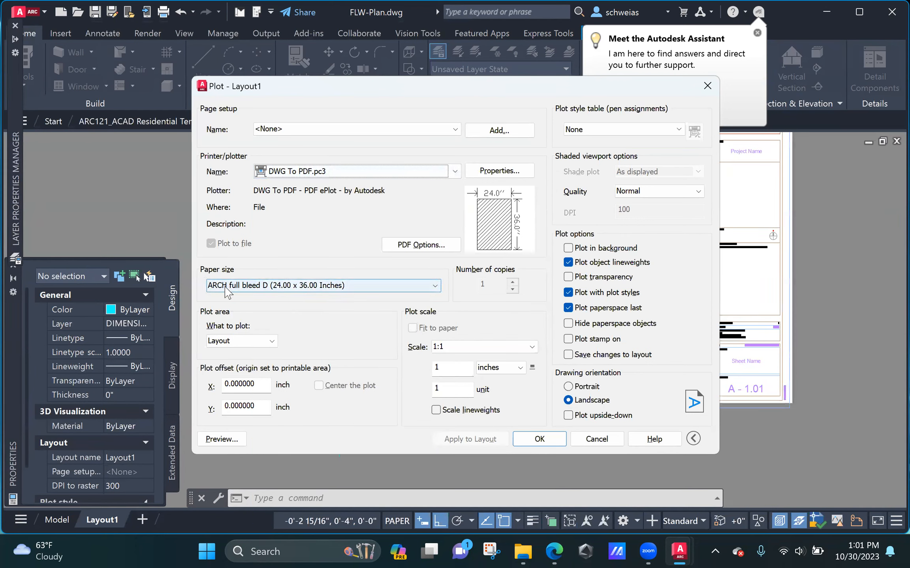
click(261, 285)
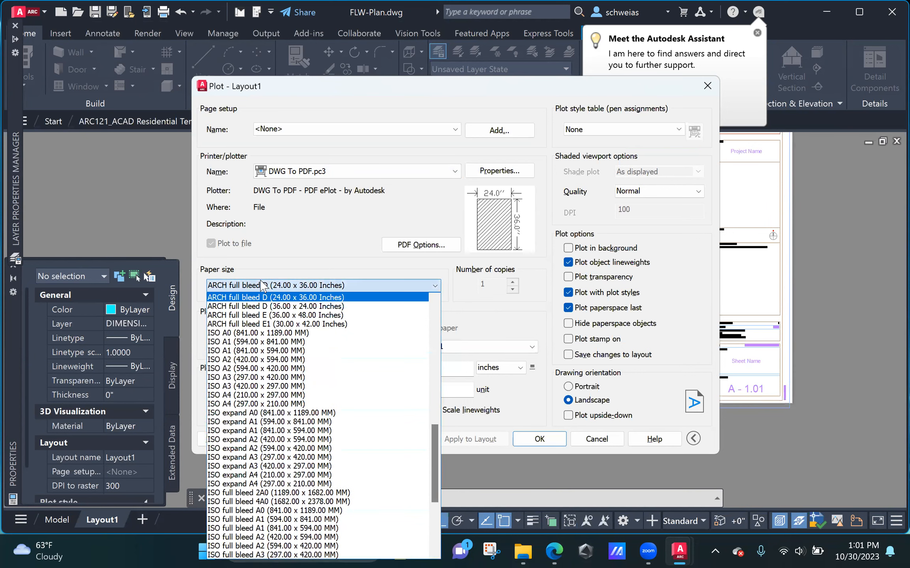
click(262, 285)
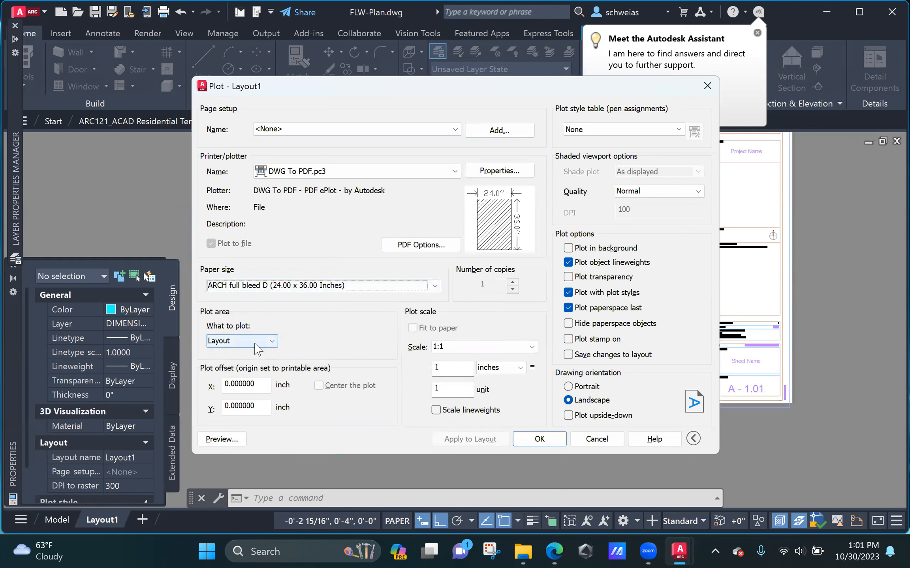
- Set the plot area to Extents, apply it to the layout, and leave the plot settings without plotting
click(236, 342)
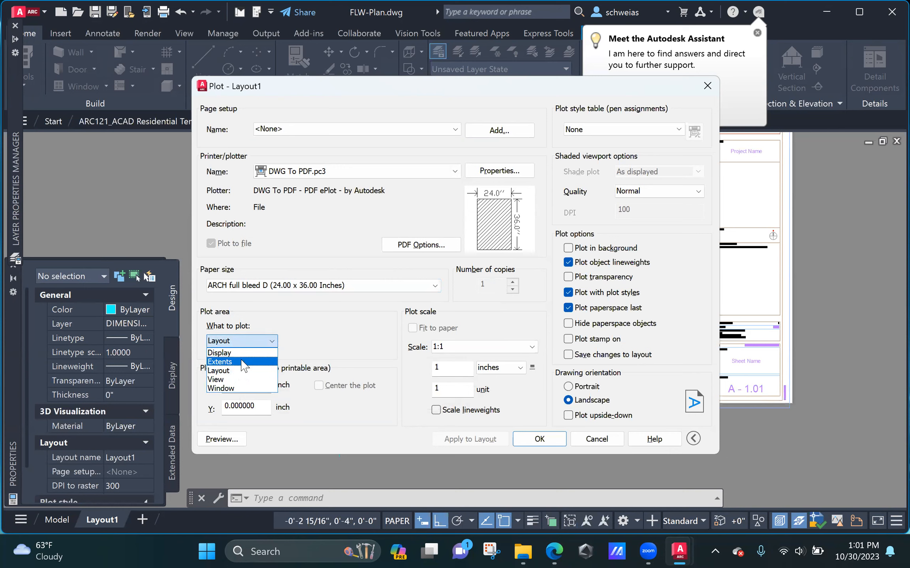
click(225, 362)
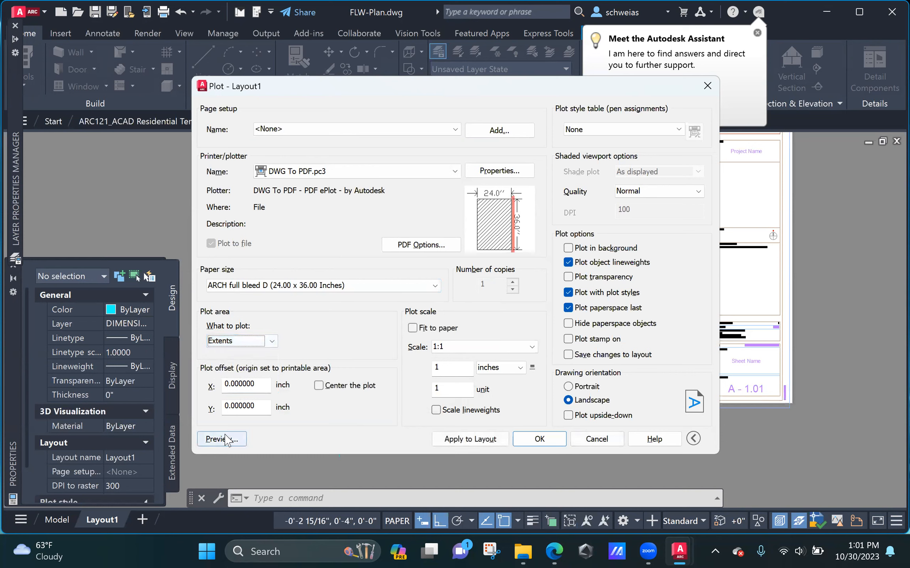
click(470, 439)
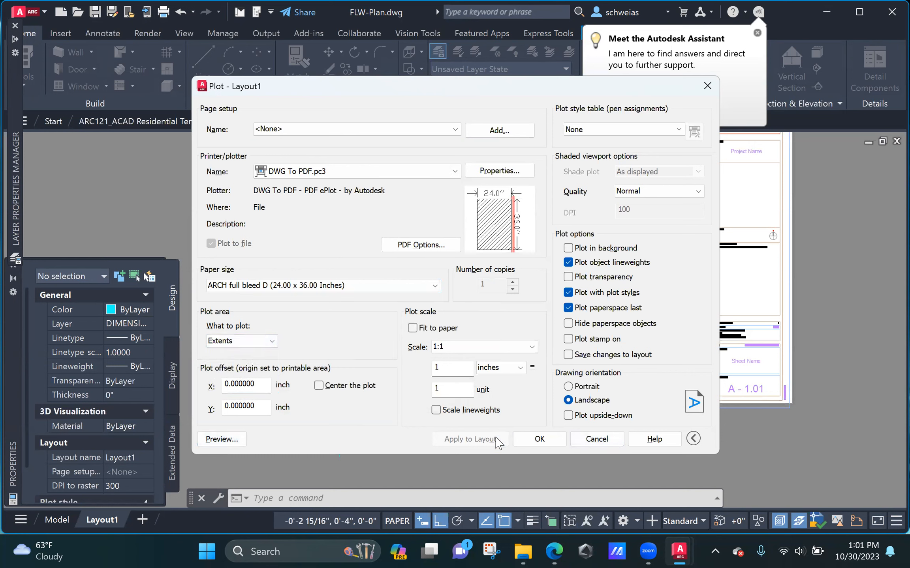
click(596, 439)
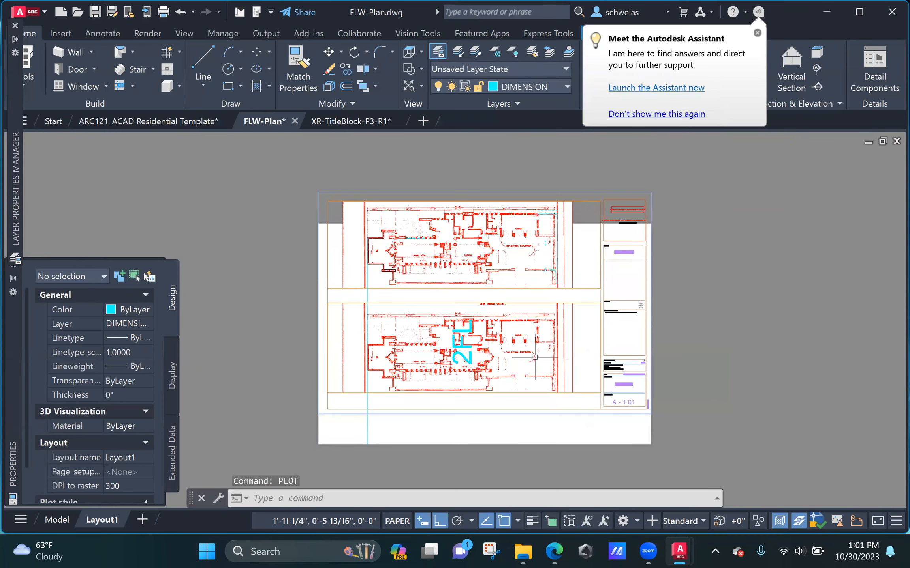
- Draw a test circle in paper space just outside the sheet, beside the lower viewport
text(c)
key(Return)
click(236, 331)
click(253, 297)
key(Escape)
key(Escape)
key(Escape)
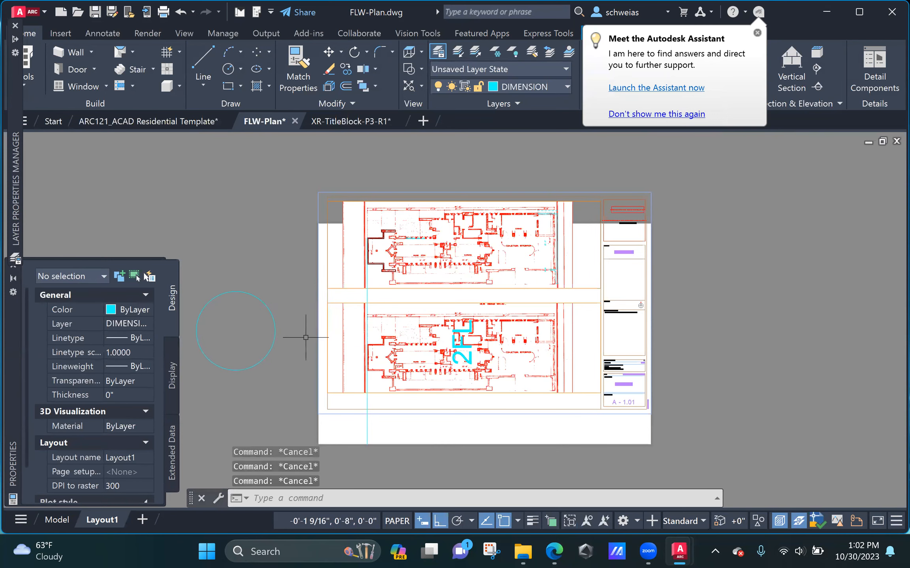
- Preview the plot of Layout1 with the plot area on Extents, then close the preview
text(plot)
key(Return)
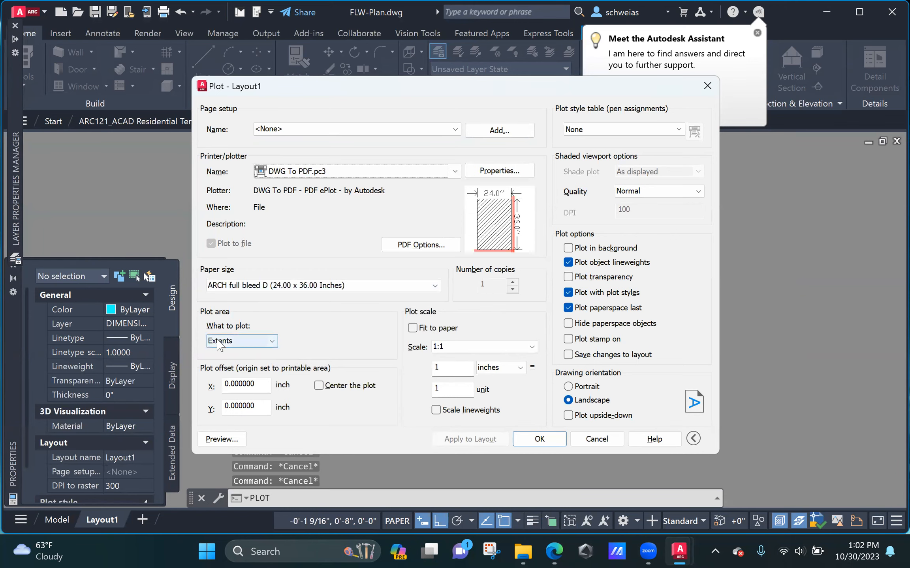
click(219, 439)
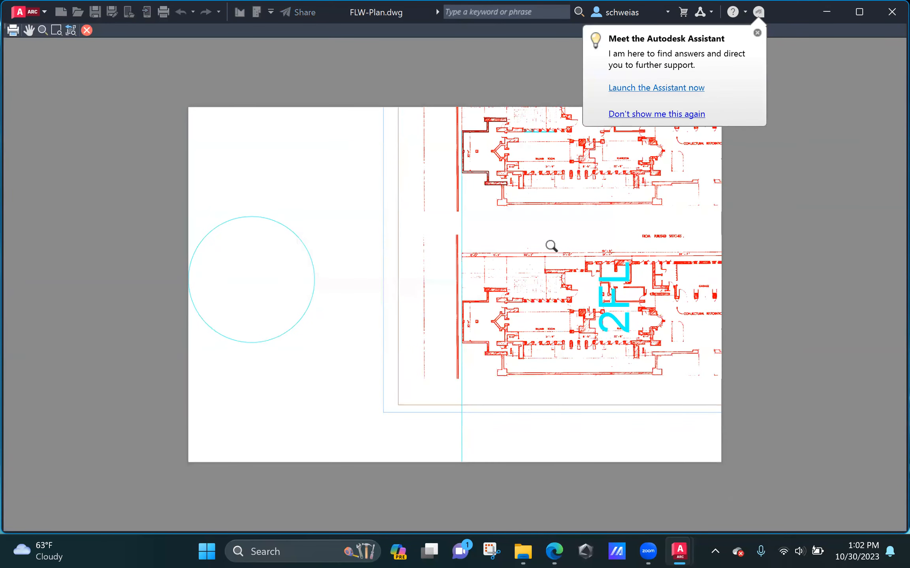
key(Escape)
- Set the plot area to Layout, apply it to the layout, and leave the plot settings without plotting
click(242, 341)
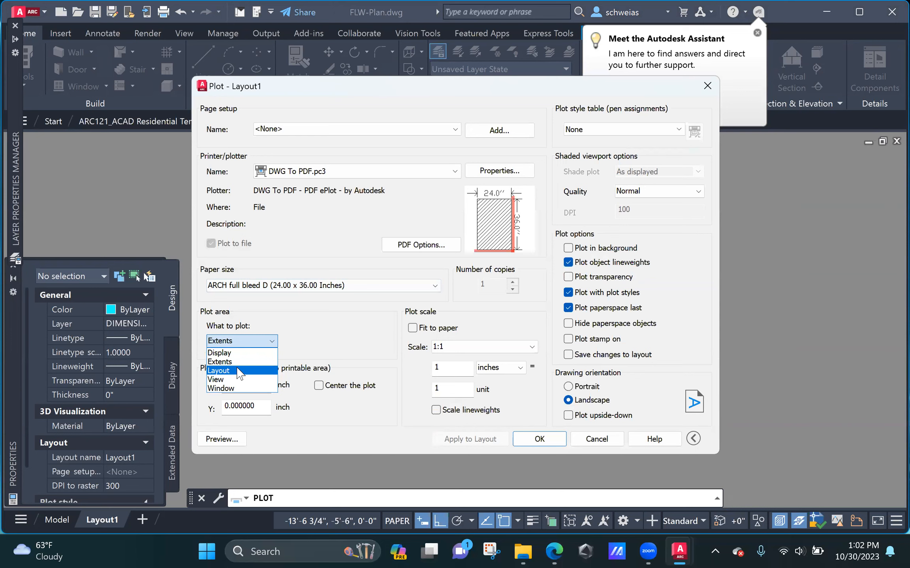
click(216, 371)
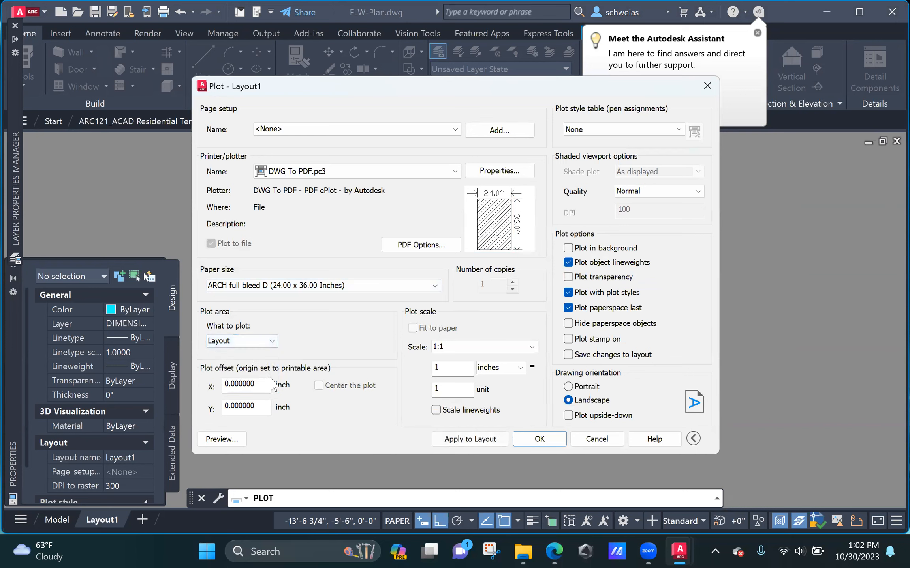
click(466, 439)
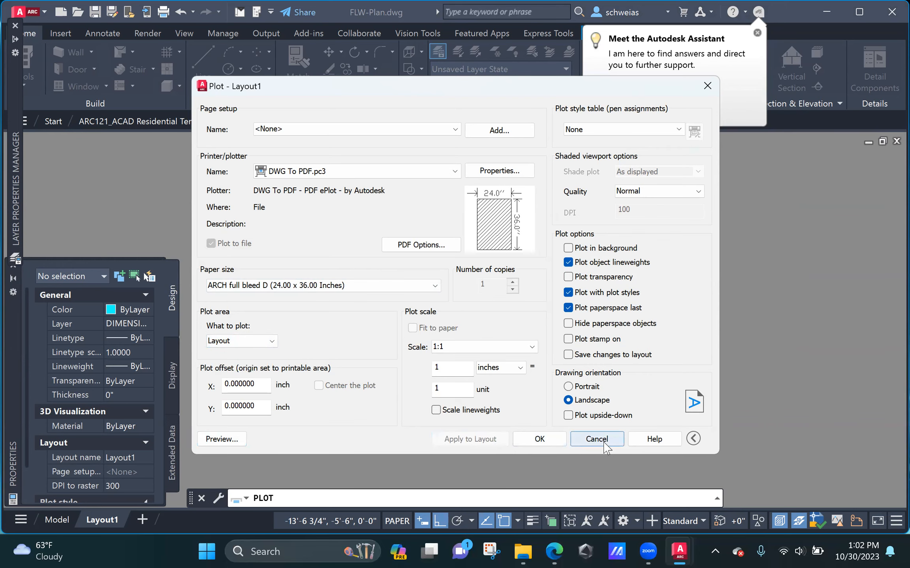
click(616, 445)
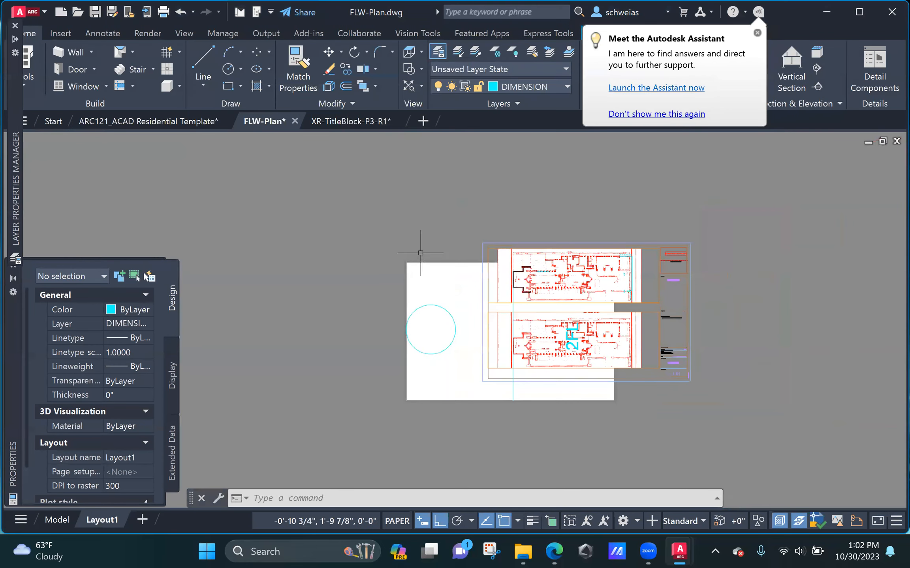
- Delete the test circle beside the viewports in paper space
click(424, 265)
click(423, 275)
click(448, 299)
click(424, 316)
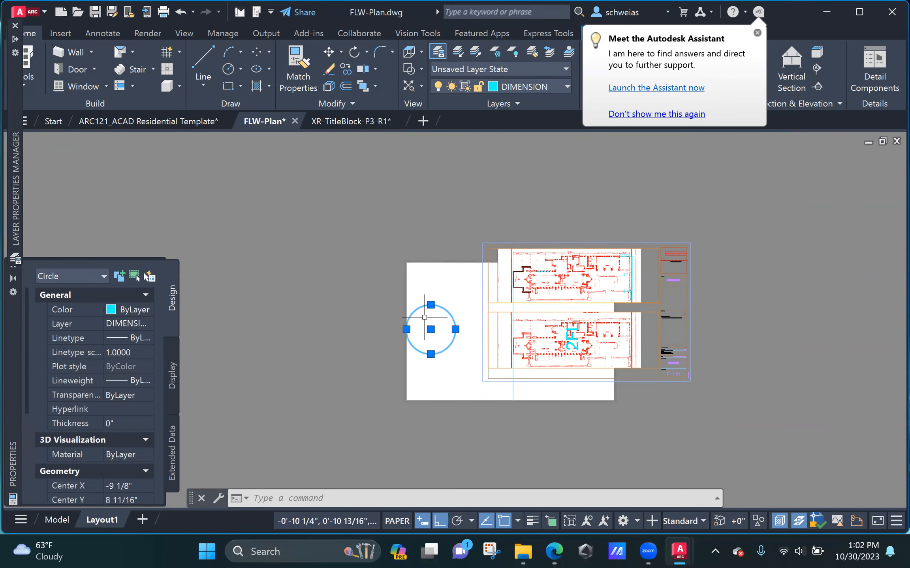
key(Delete)
- Move the title block, both viewports and the alignment line from the border's lower-left corner to the paper sheet's lower-left corner, with Ortho off
click(815, 480)
click(430, 185)
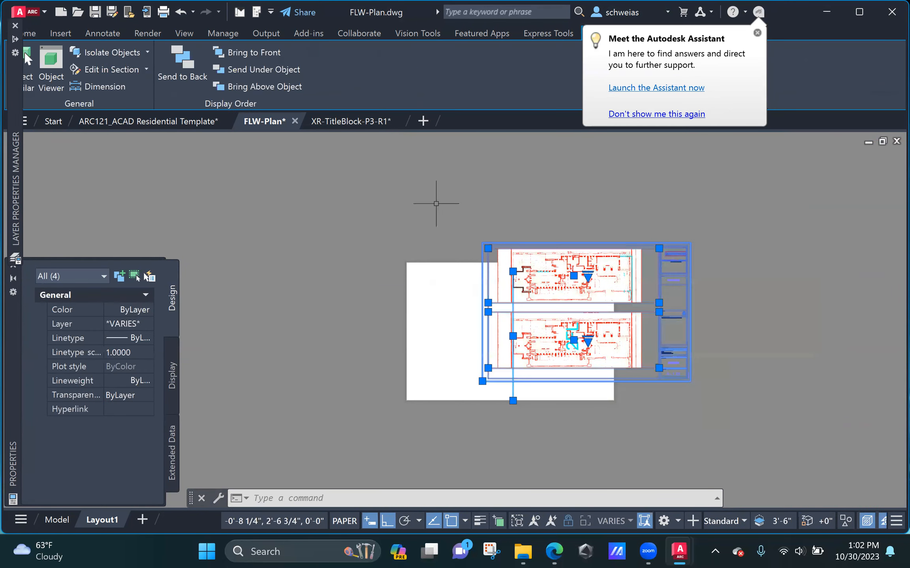
text(m)
key(Return)
click(487, 380)
scroll(415, 378, up, 6)
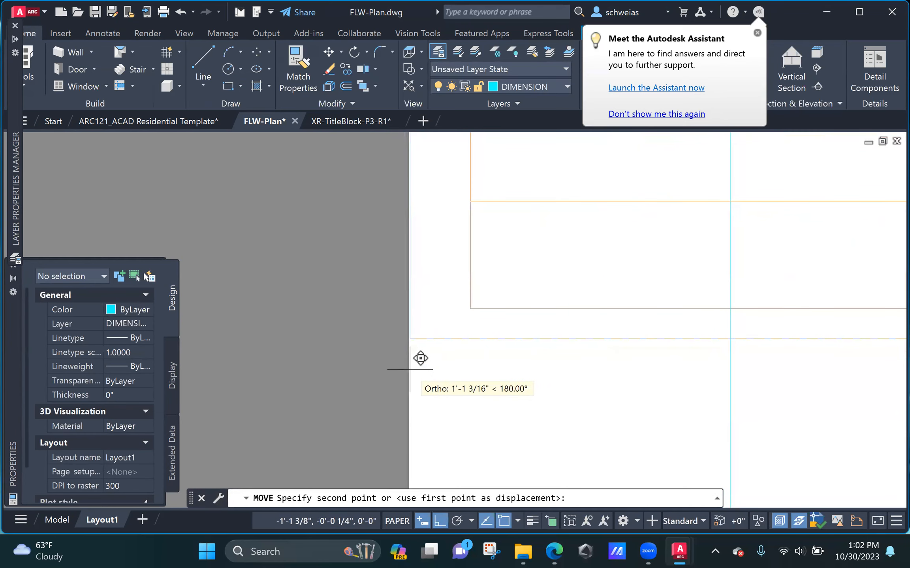
key(F8)
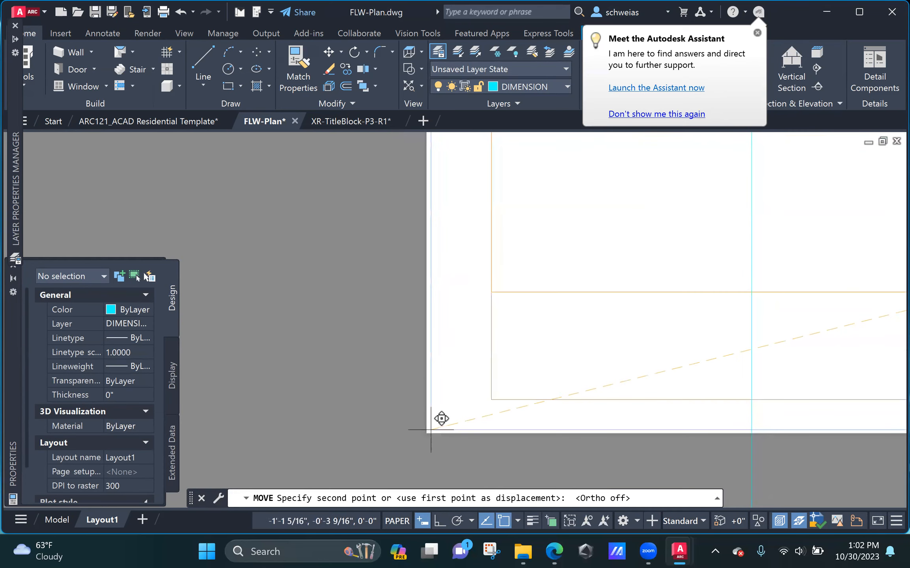
click(426, 432)
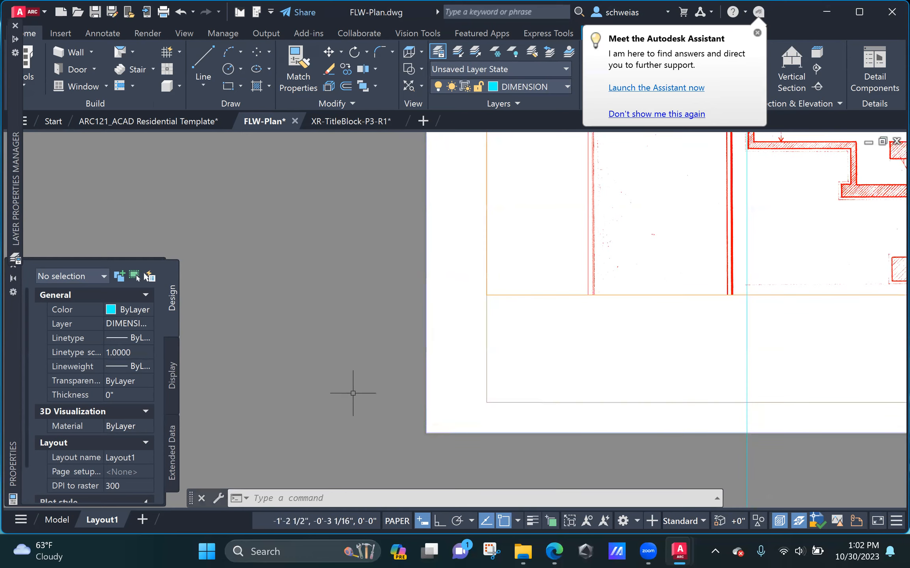
scroll(350, 389, down, 5)
scroll(388, 313, up, 1)
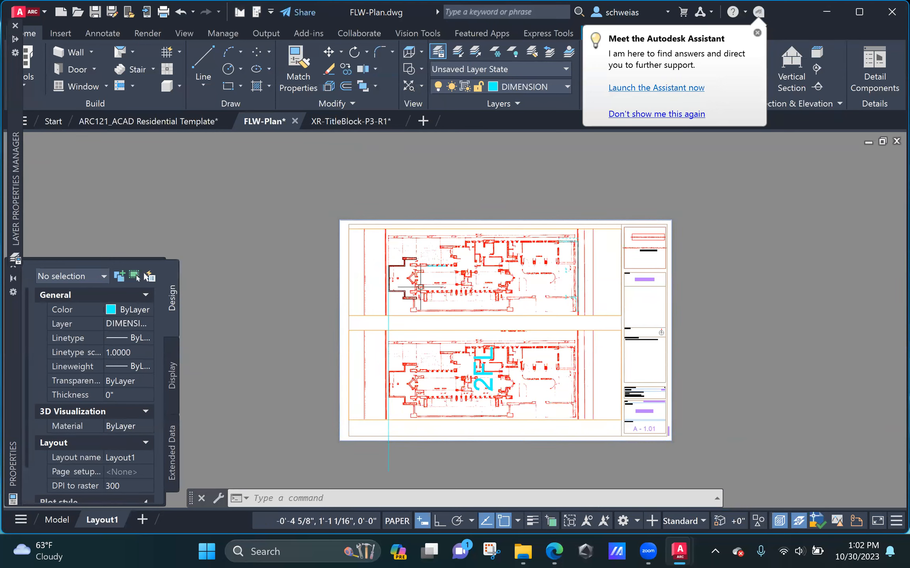
- Preview the Layout1 plot using a picked window around the whole sheet with the plot centered, and cancel without plotting
text(PLOT)
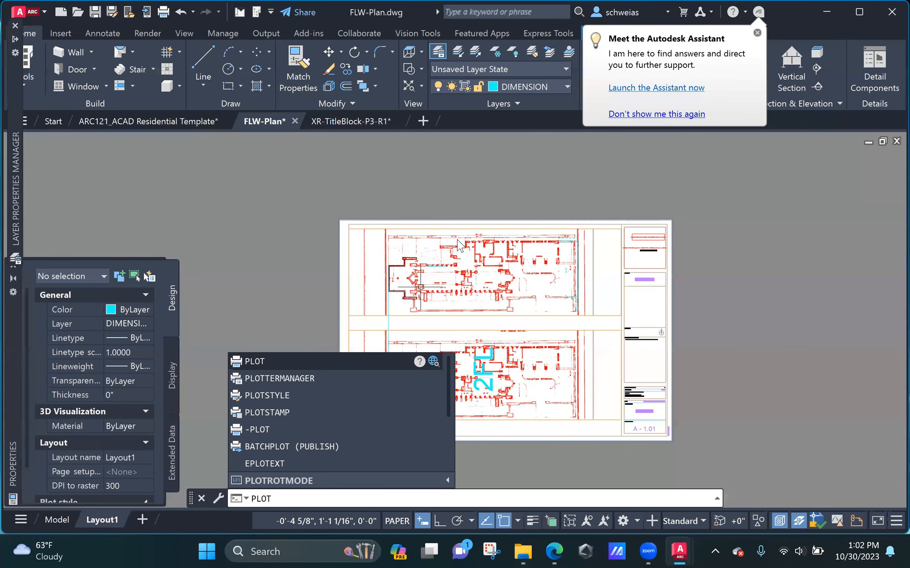
key(Return)
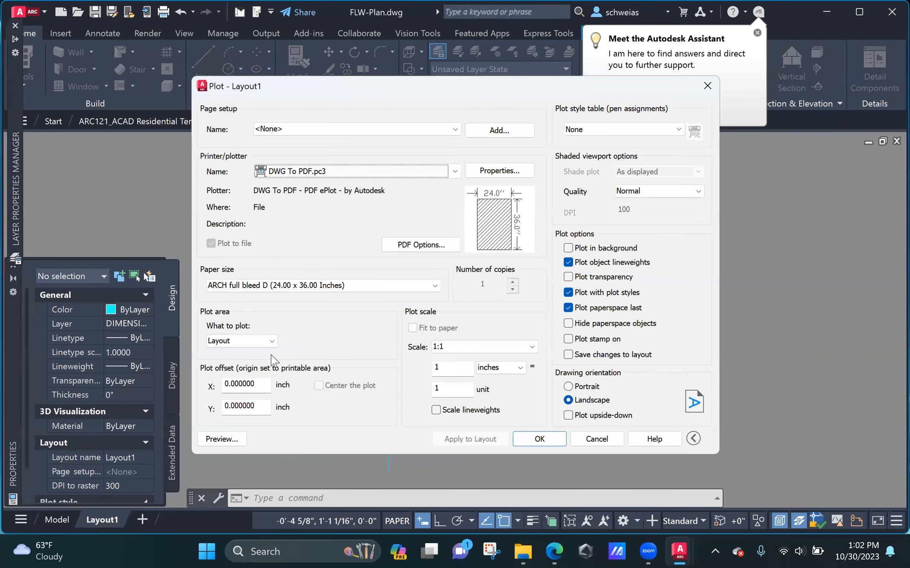
click(268, 345)
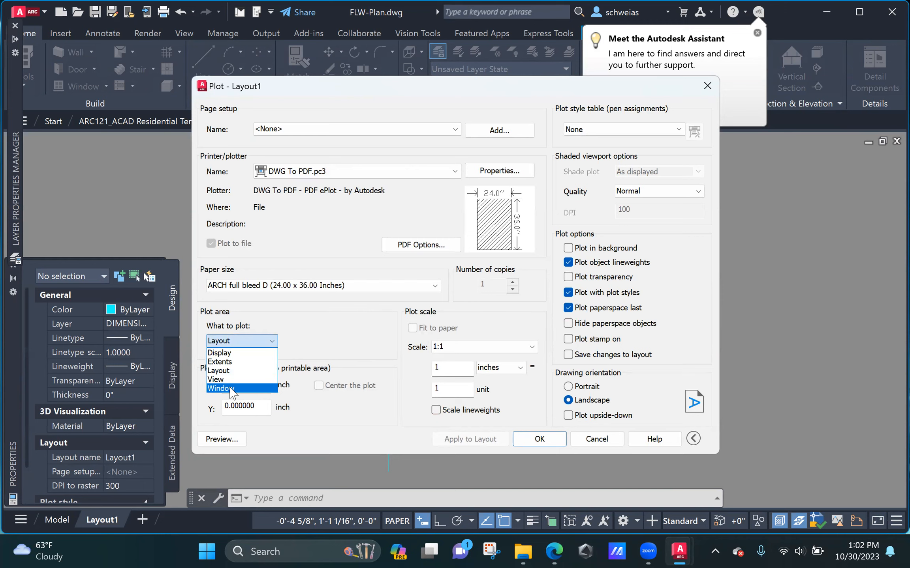
click(231, 388)
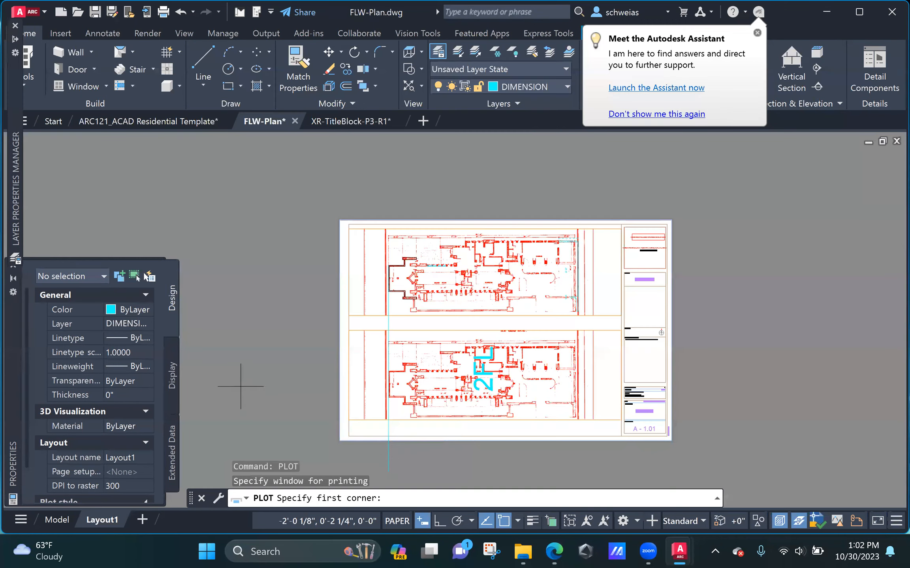
click(335, 211)
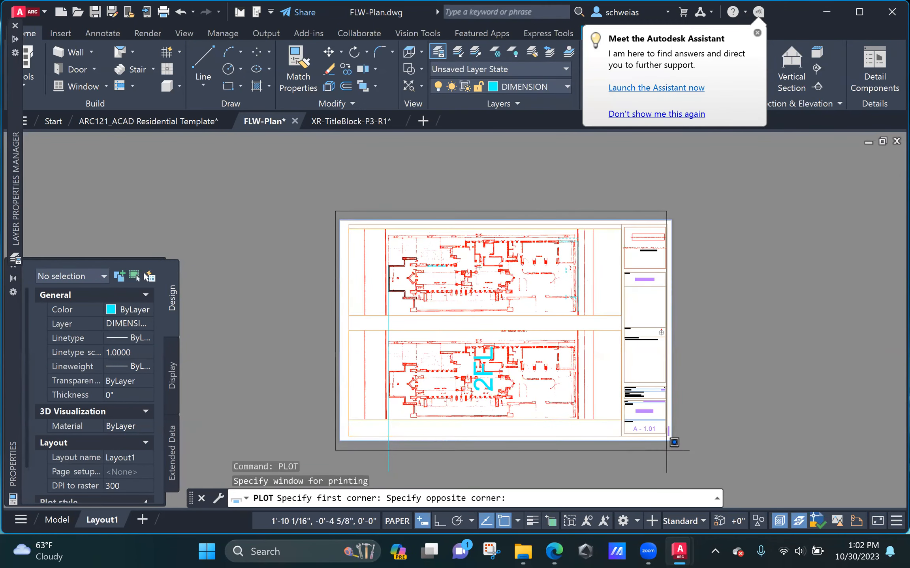
click(677, 447)
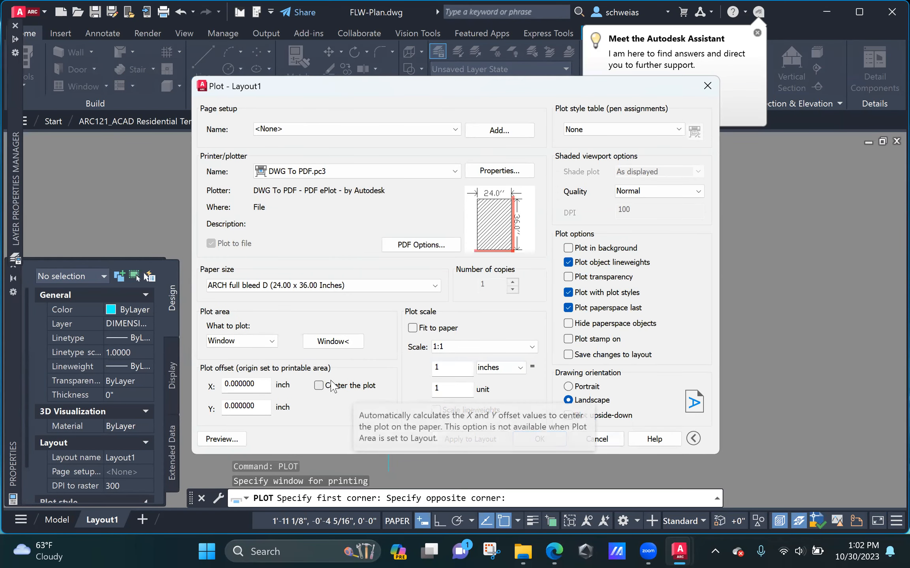
click(334, 387)
click(224, 439)
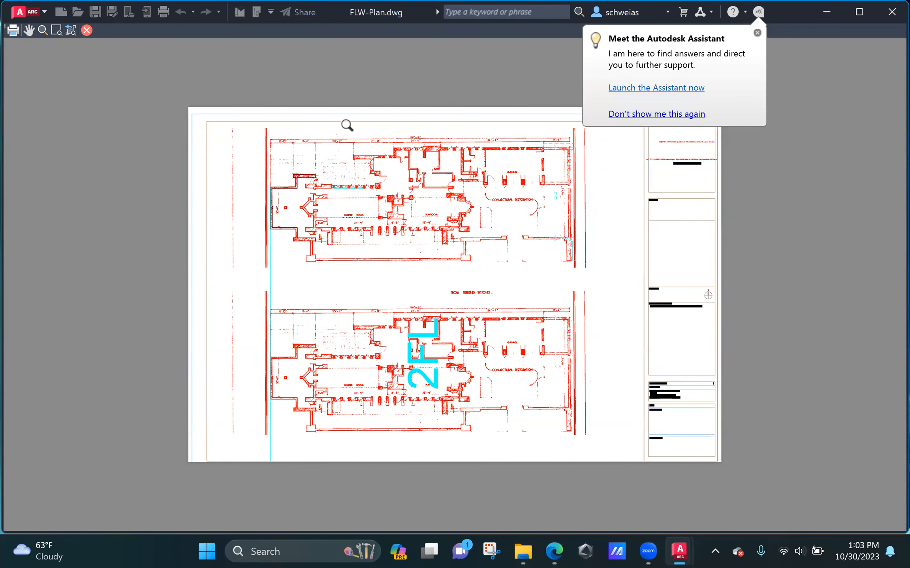
key(Escape)
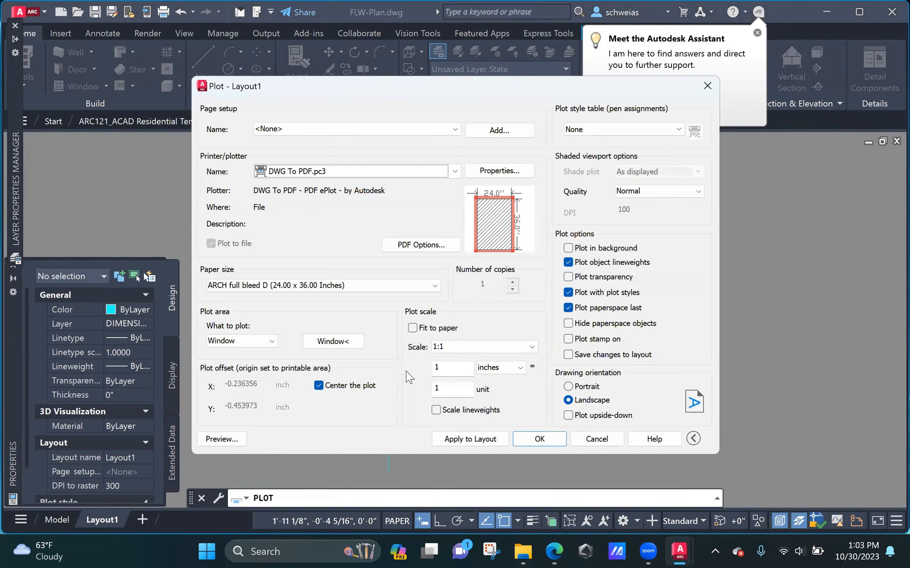
key(Escape)
- Preview the Layout1 plot with the plot area on Layout, and close the preview
text(plot)
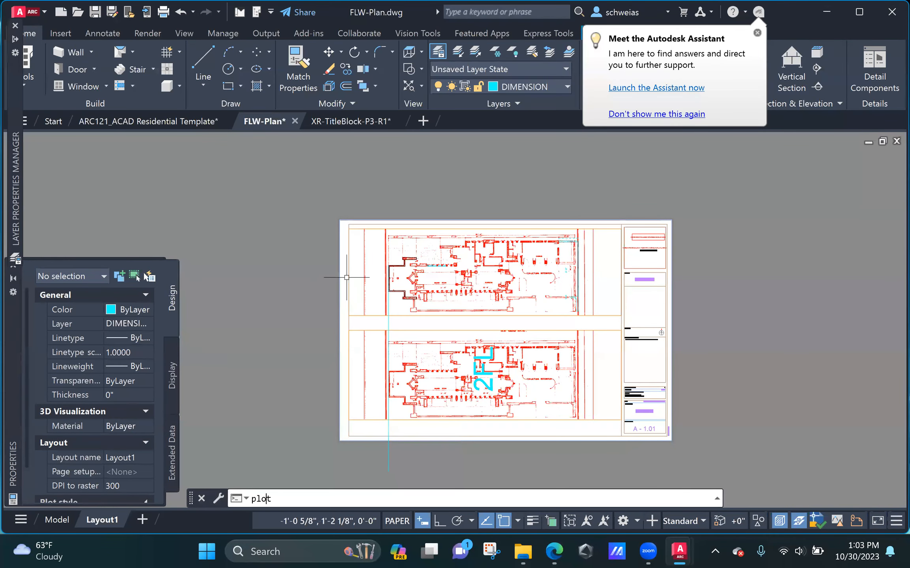
key(Return)
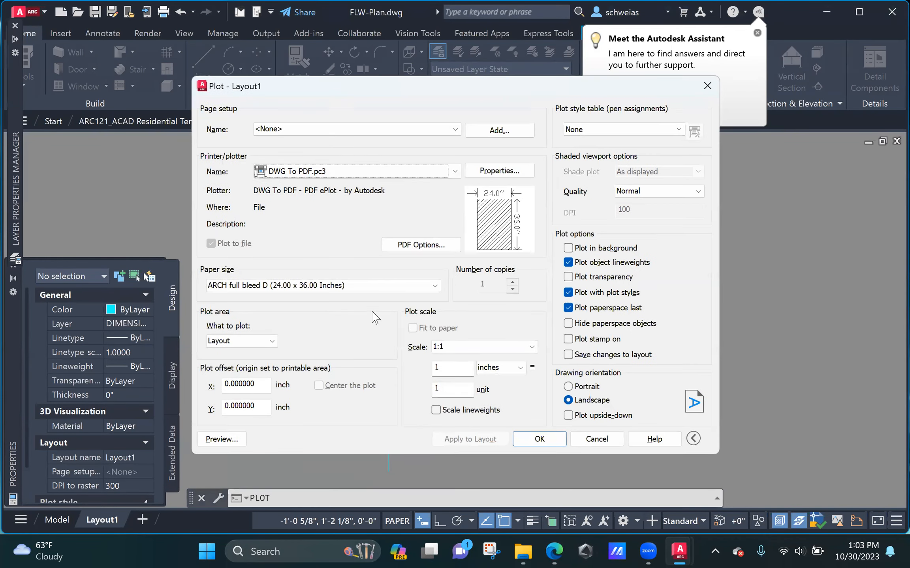
click(253, 342)
click(236, 373)
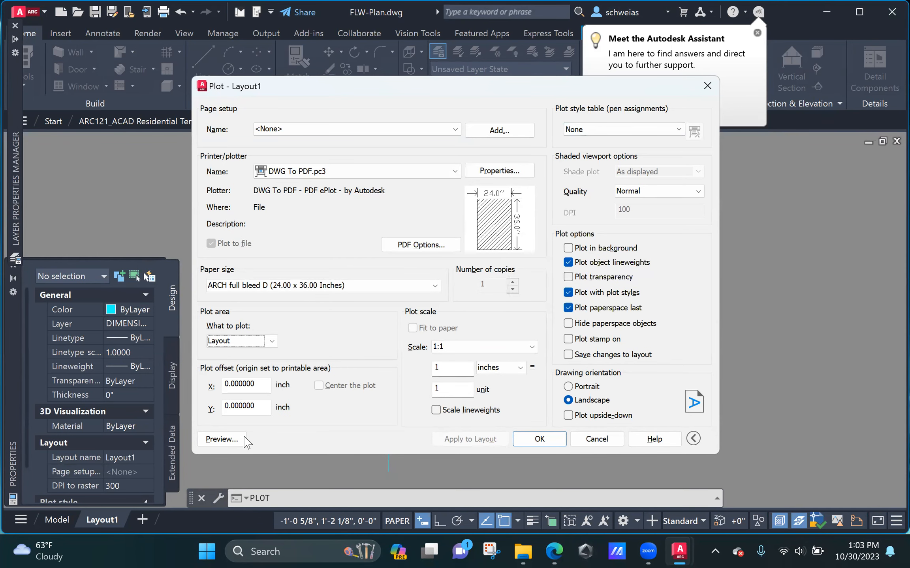
click(213, 439)
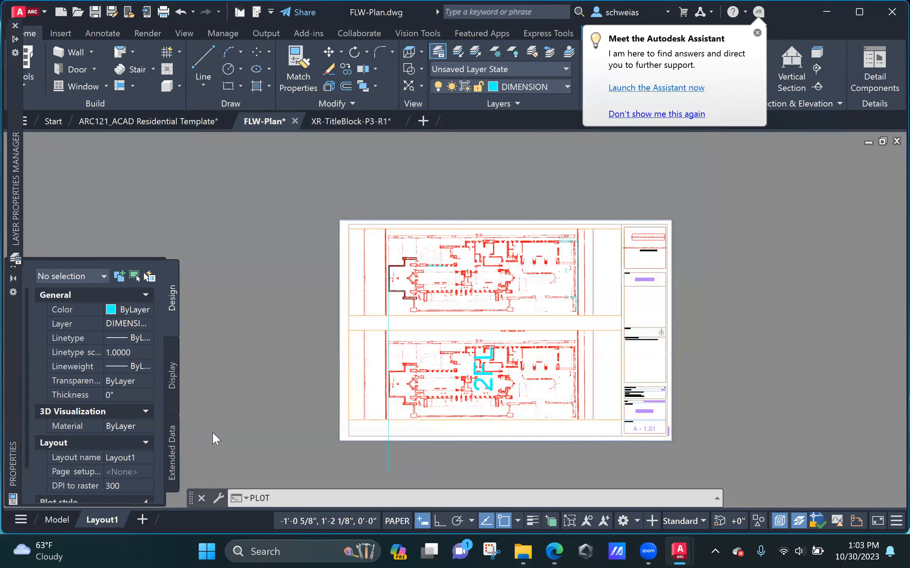
key(Escape)
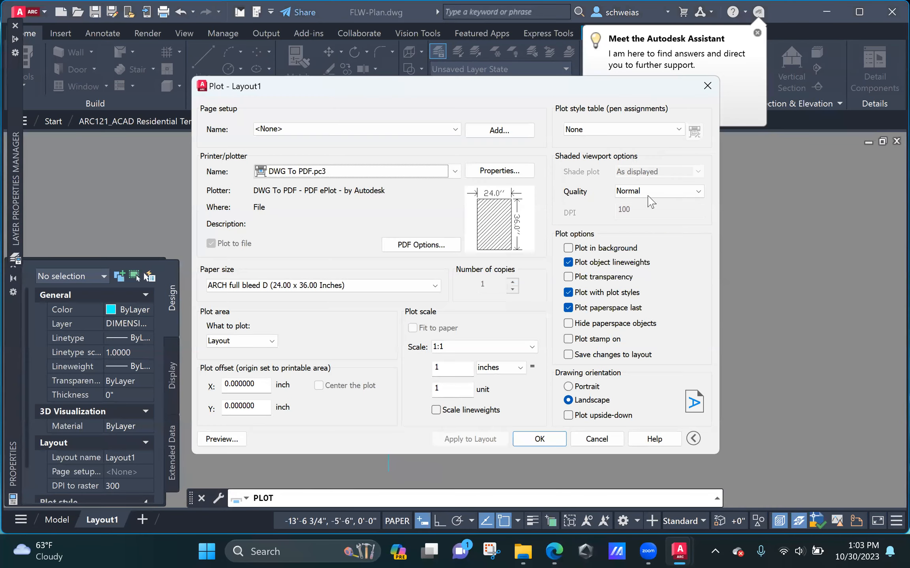
- Set the plot style table to monochrome.ctb and check the result in a plot preview
click(626, 130)
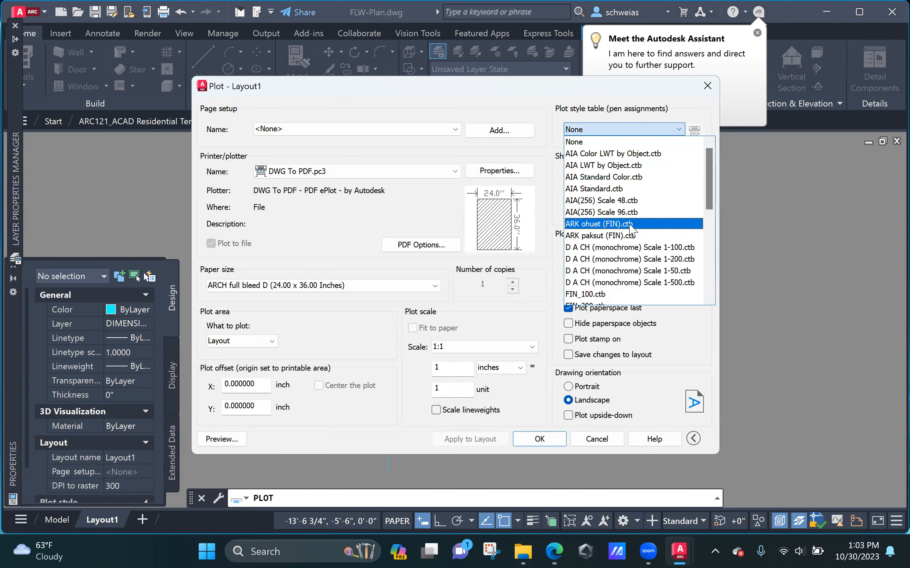
scroll(632, 239, down, 7)
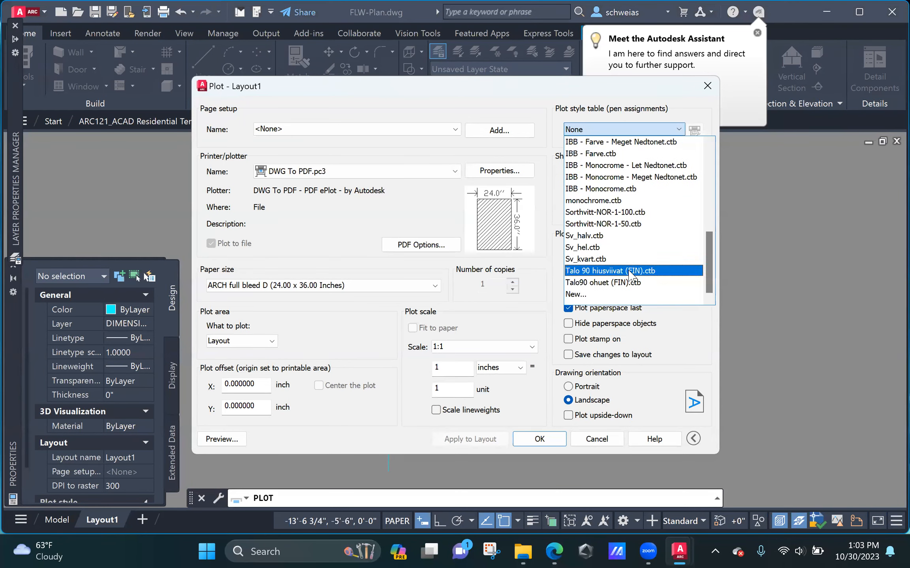
click(610, 212)
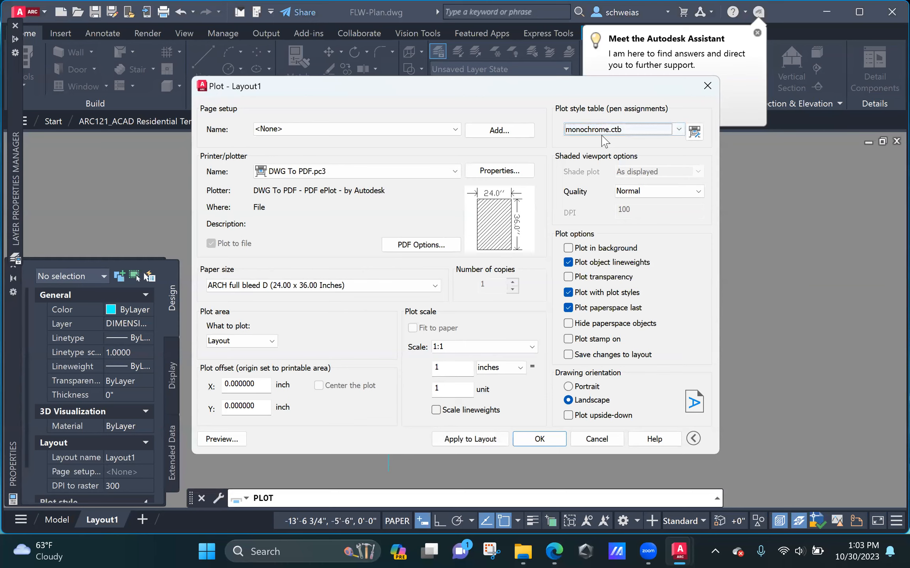
click(235, 437)
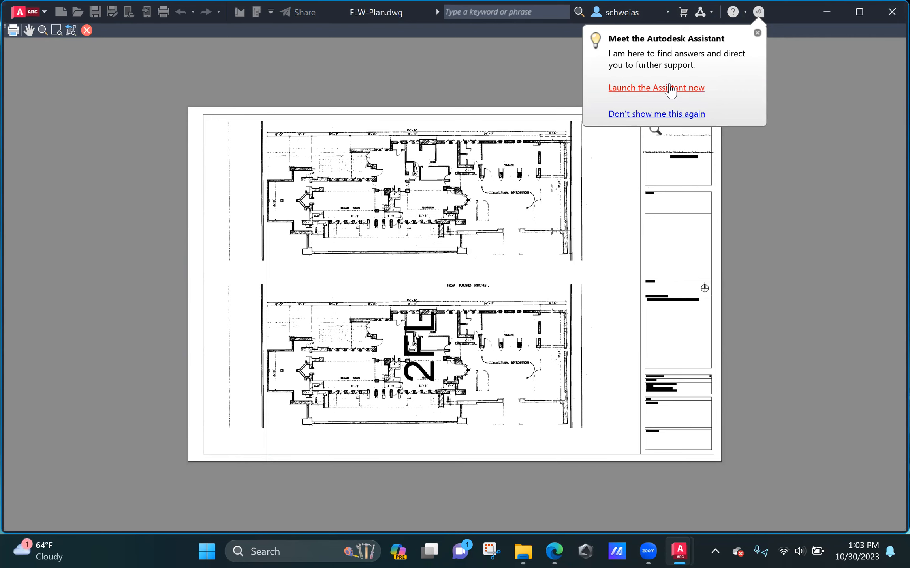
key(Escape)
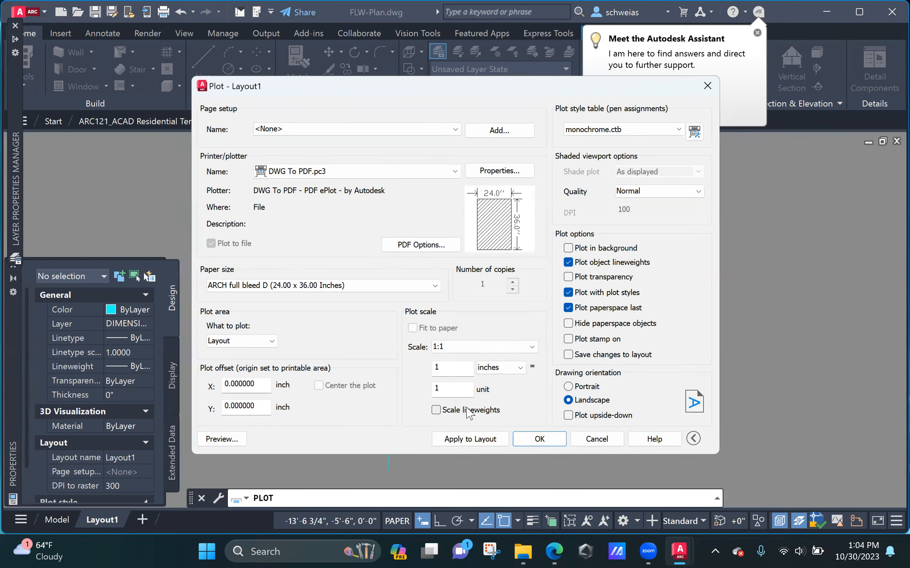
- Turn on Scale lineweights, apply the plot settings to the layout, preview the sheet, and leave without plotting
click(480, 440)
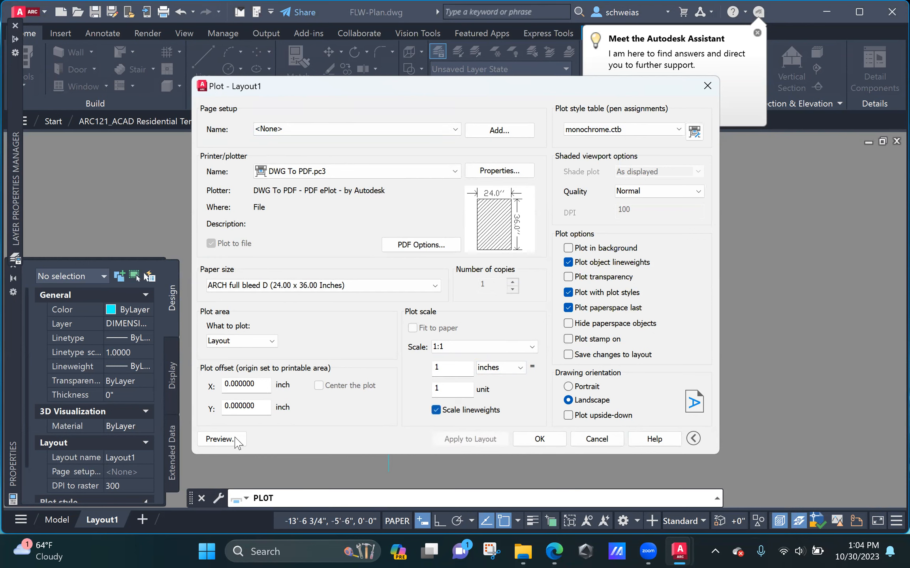
click(221, 439)
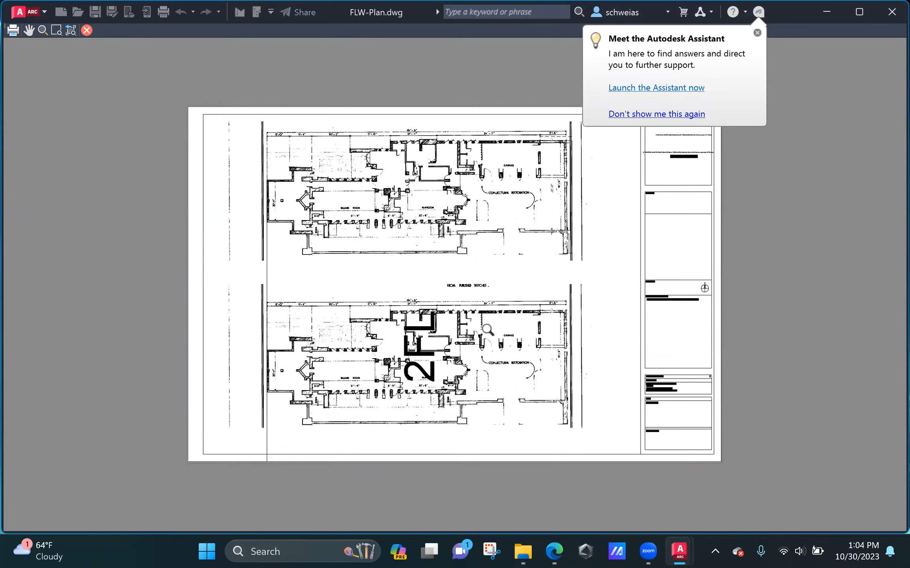
key(Escape)
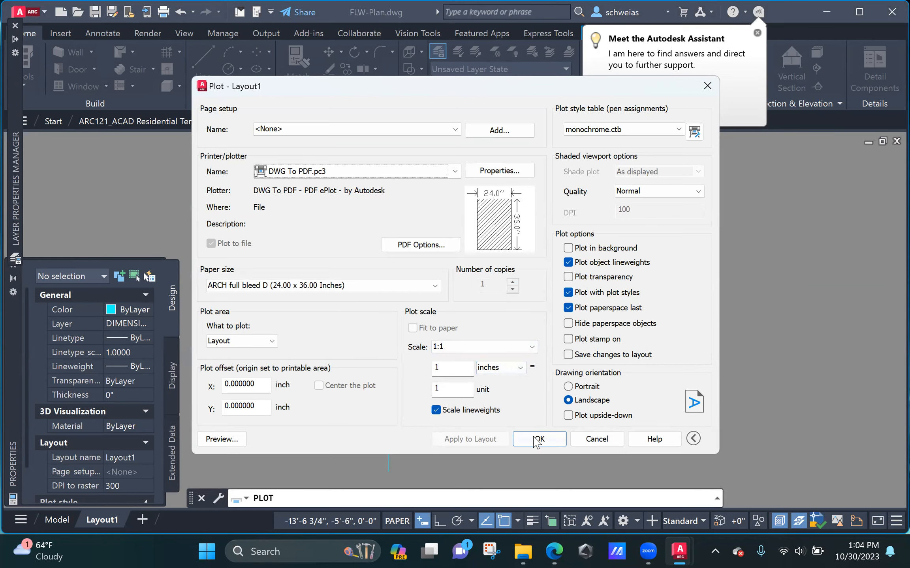
click(597, 439)
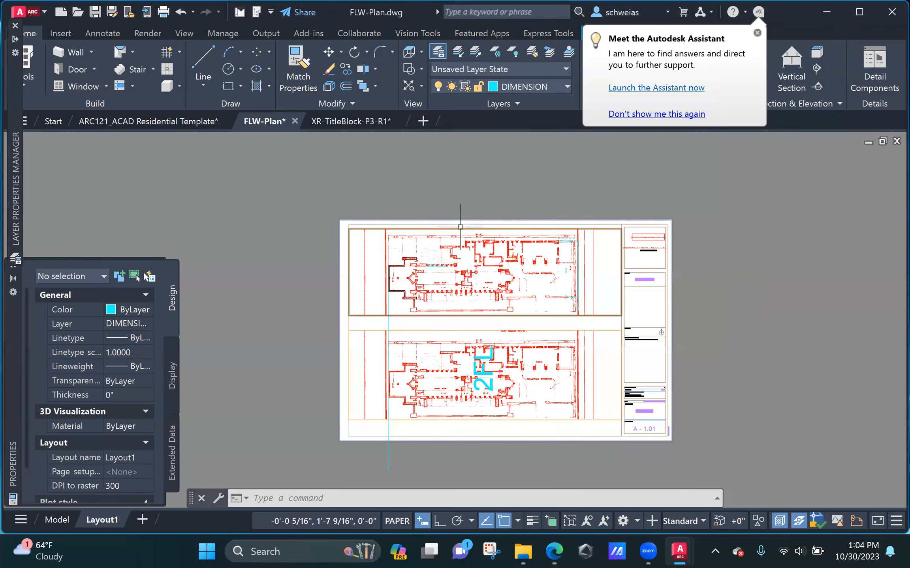
- In model space, select both floor plan raster images, check which layer they are on, and clear the selection
click(57, 520)
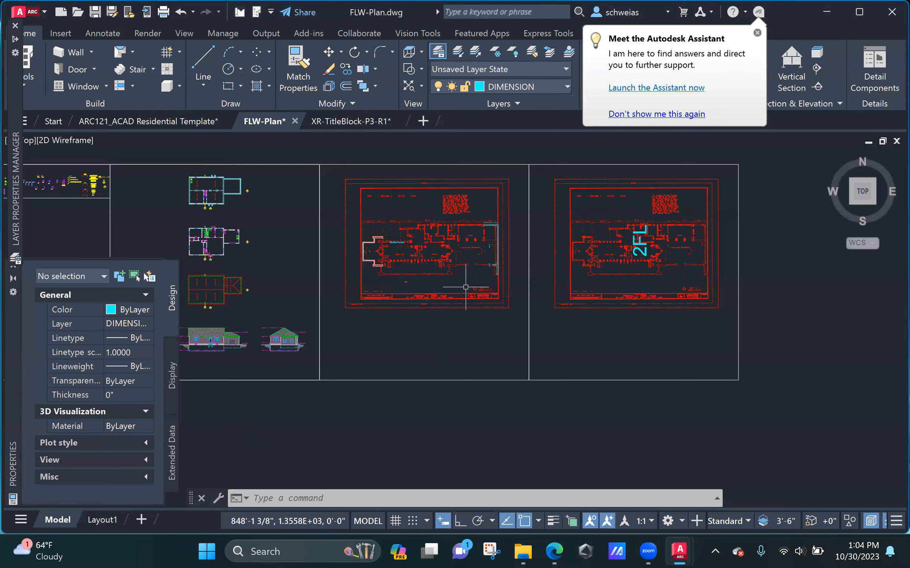
click(477, 171)
click(468, 195)
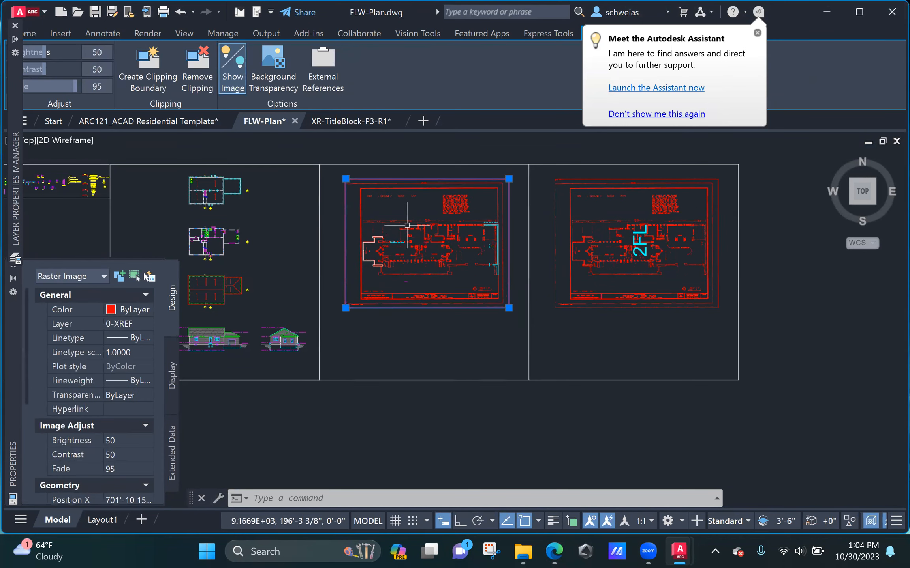
click(583, 186)
click(580, 174)
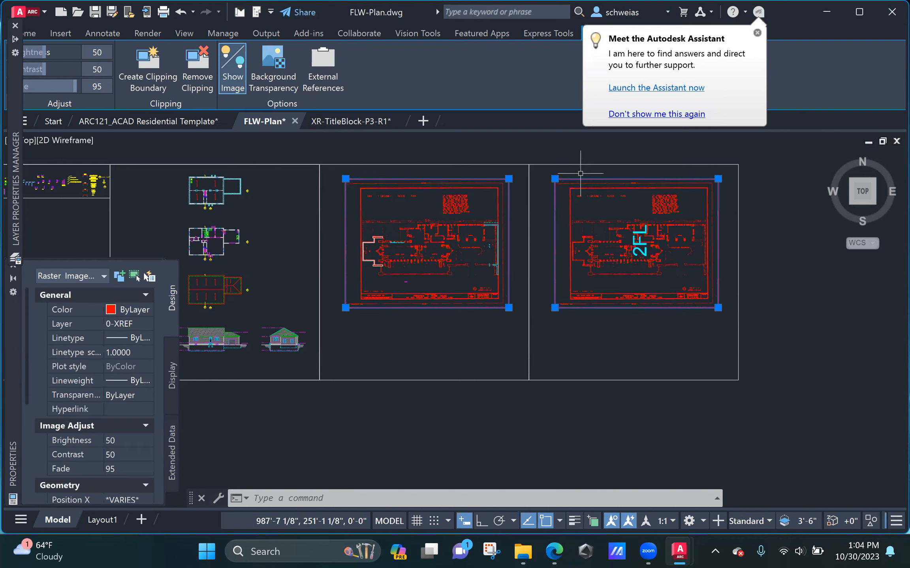
click(139, 324)
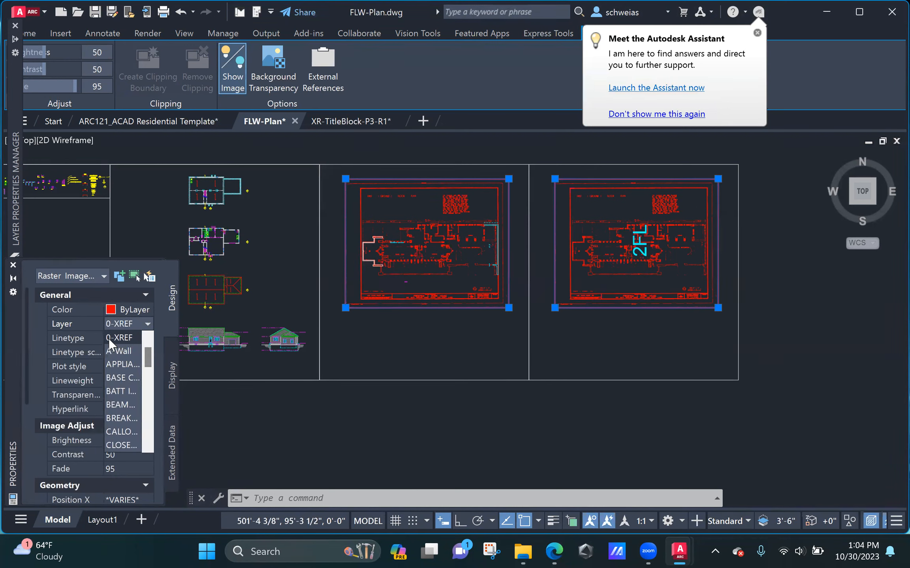
click(298, 284)
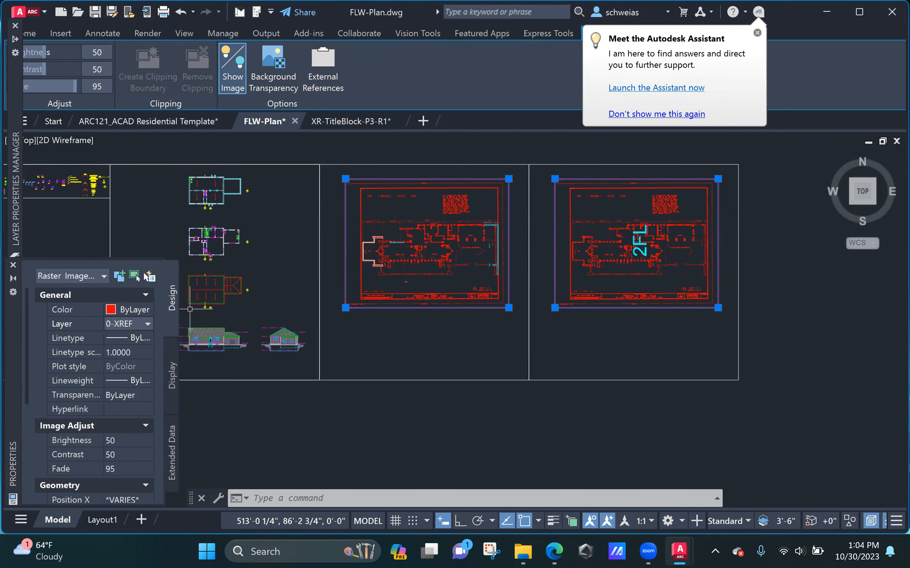
click(310, 254)
key(Escape)
key(Escape)
- Make the 0-XREF layer non-plotting in the layer properties
text(la)
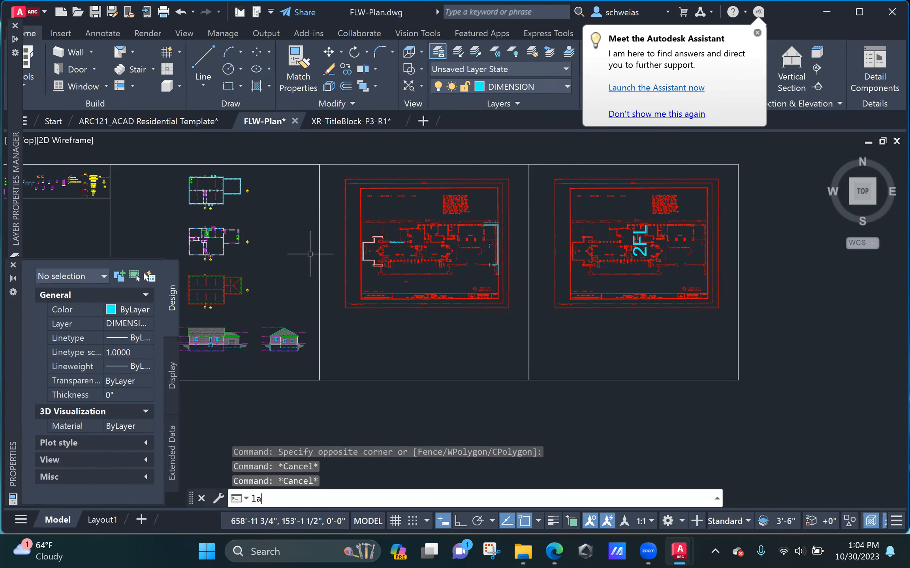
key(Return)
scroll(126, 138, up, 3)
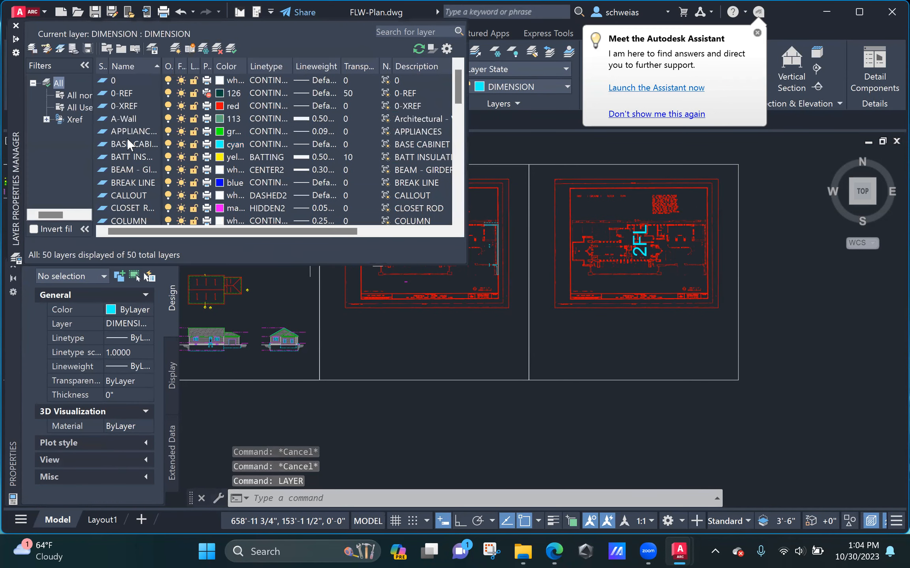
click(134, 105)
click(207, 106)
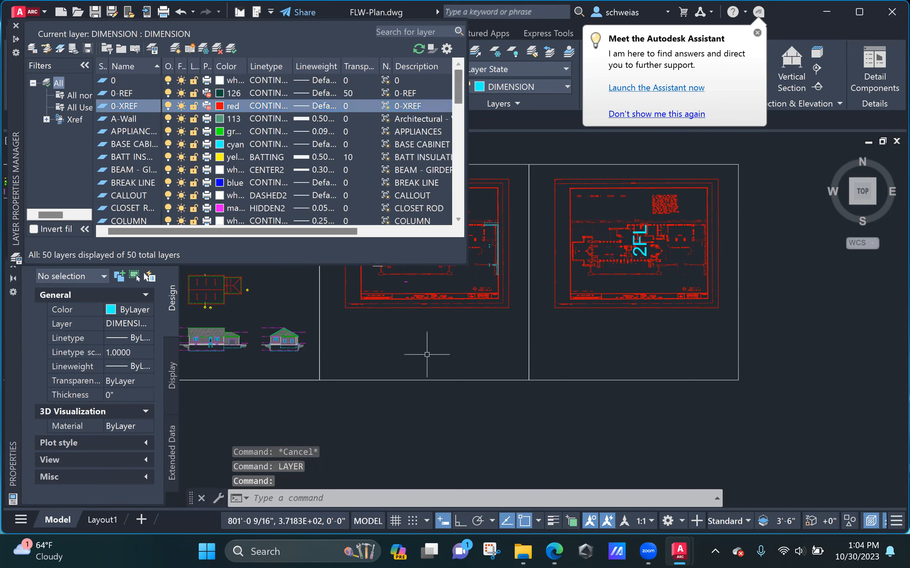
- Reopen the layer properties and toggle the 0-XREF layer's freeze and on/off states back and forth
click(411, 327)
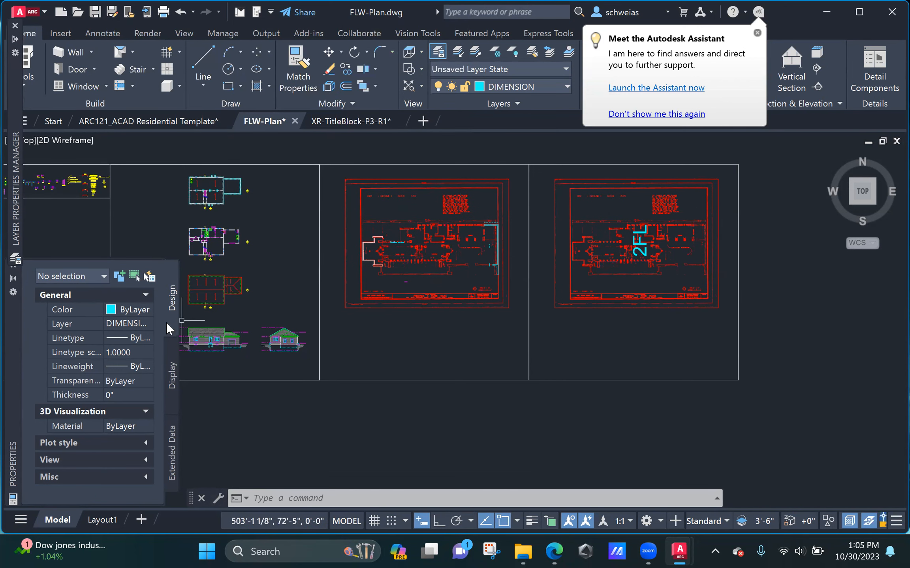
text(layer)
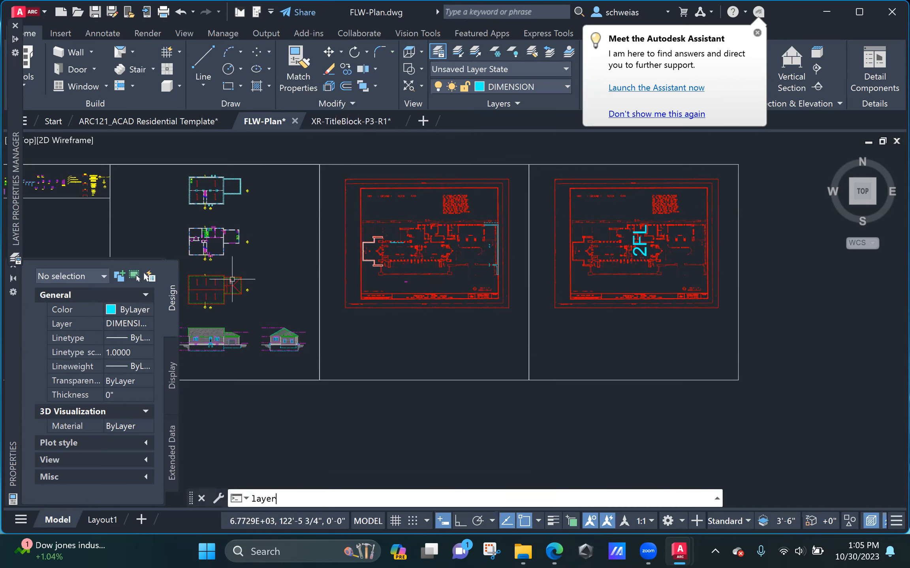
key(Return)
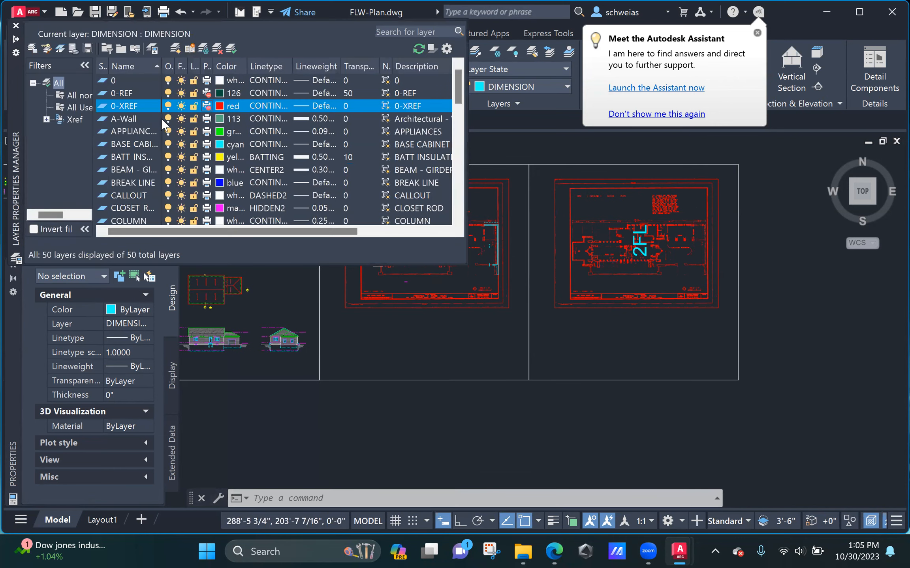
click(180, 105)
click(181, 105)
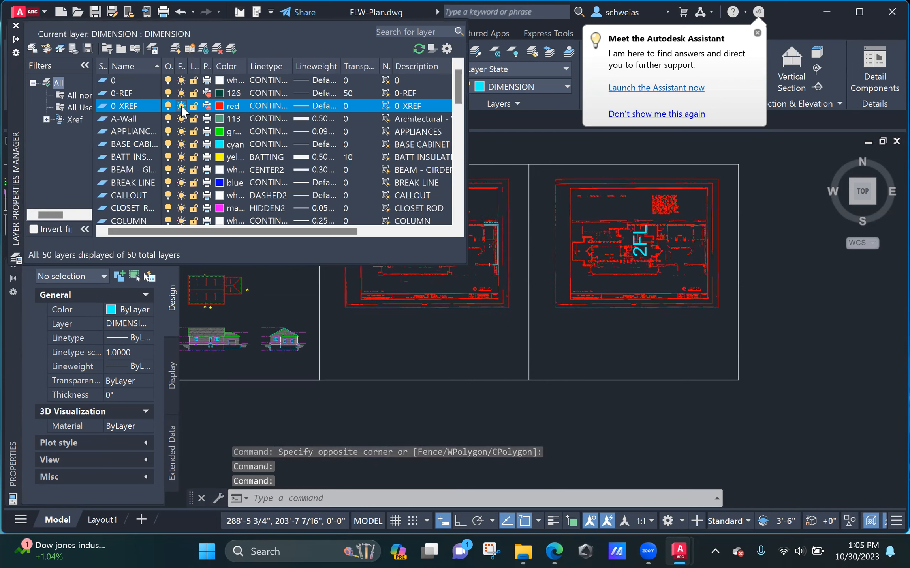
click(169, 105)
click(169, 105)
click(168, 105)
click(168, 105)
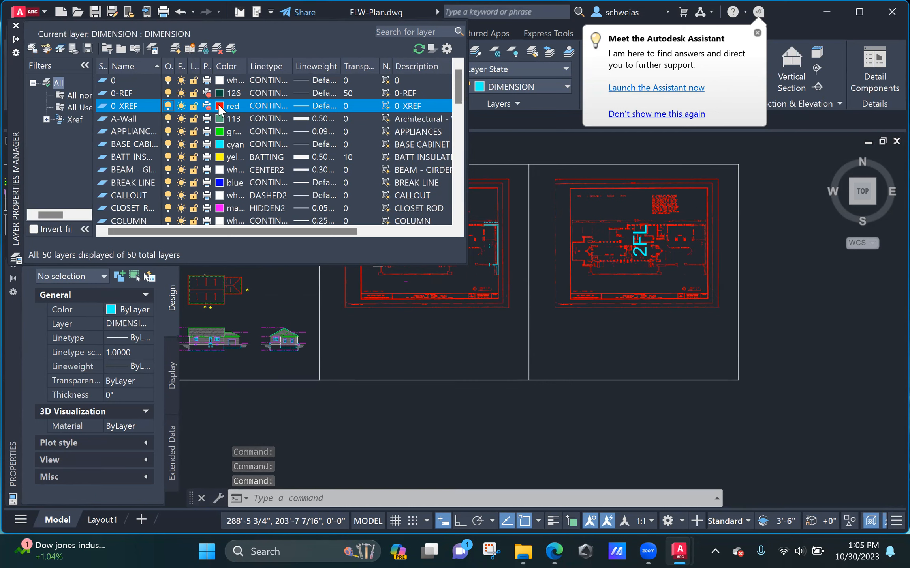
click(170, 105)
click(170, 105)
click(171, 105)
click(171, 105)
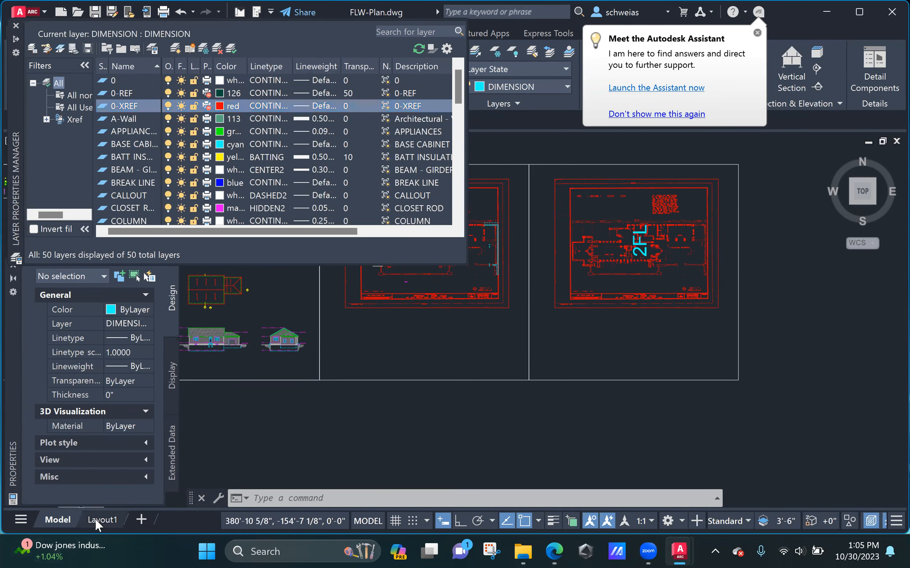
- Preview the plot of Layout1 to check which objects print, and leave without plotting
click(111, 519)
text(plot)
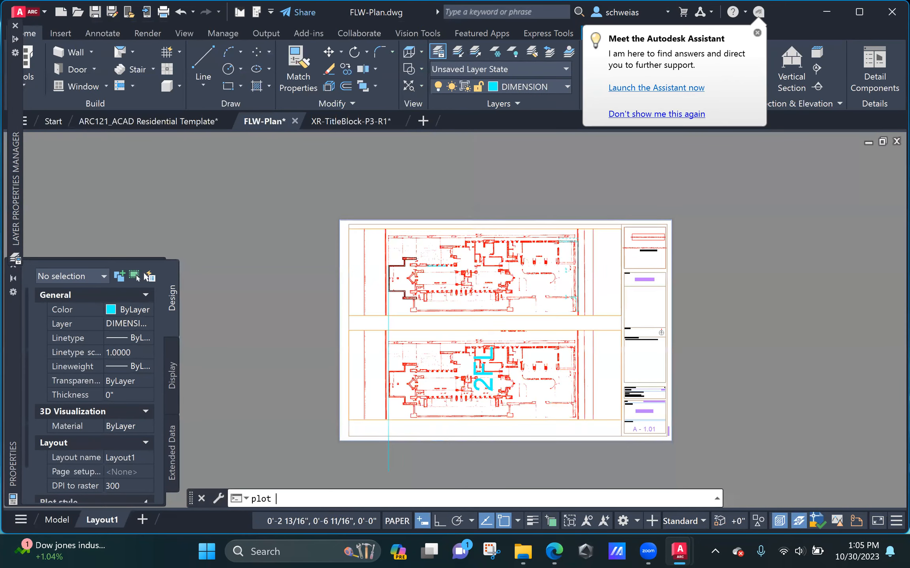
key(Return)
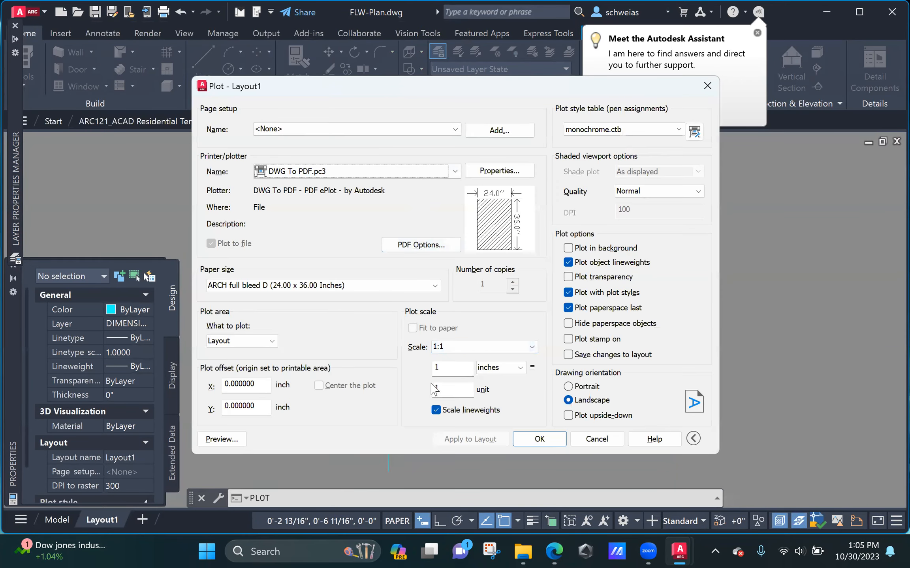
click(229, 437)
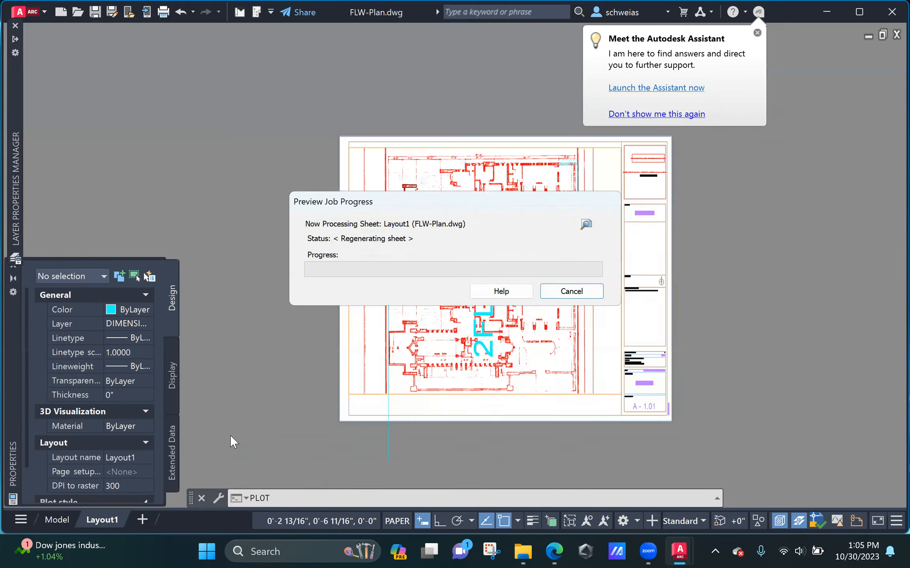
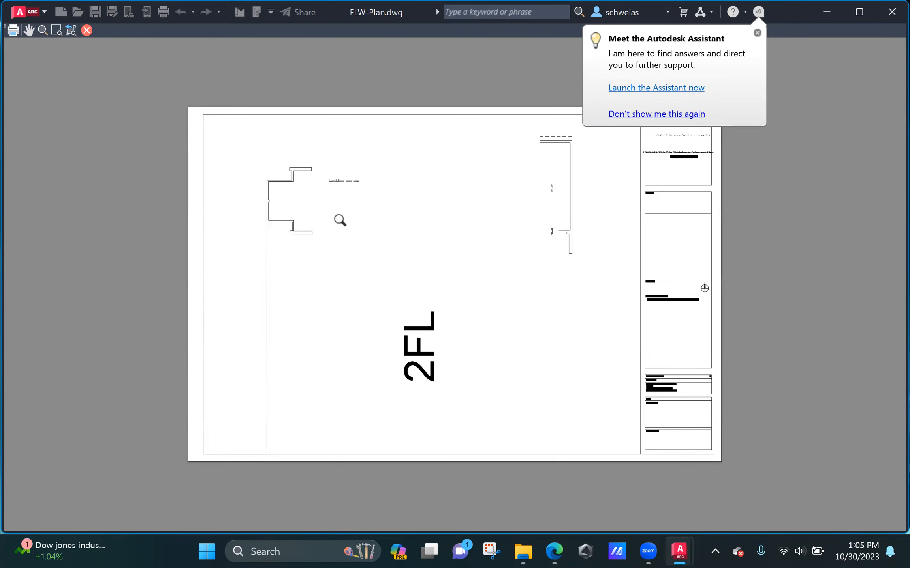
key(Escape)
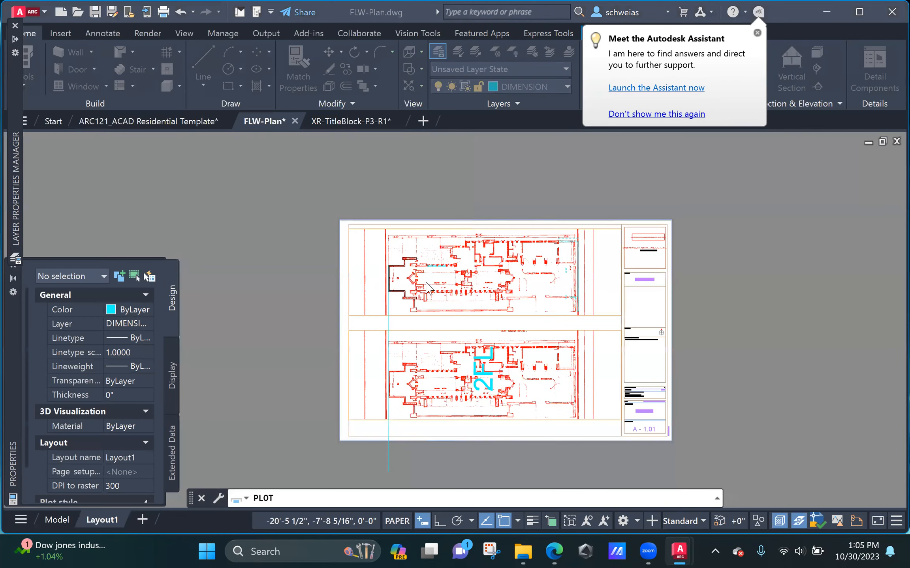
key(Escape)
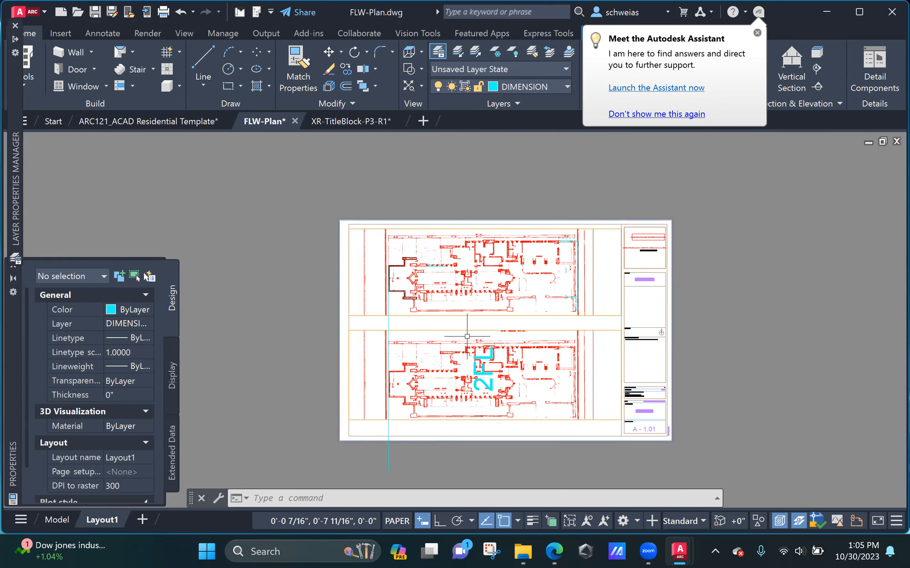
- Inspect the placeholder Sheet Name text in Layout1's title block by selecting the external reference, and clear the selection
scroll(665, 416, up, 5)
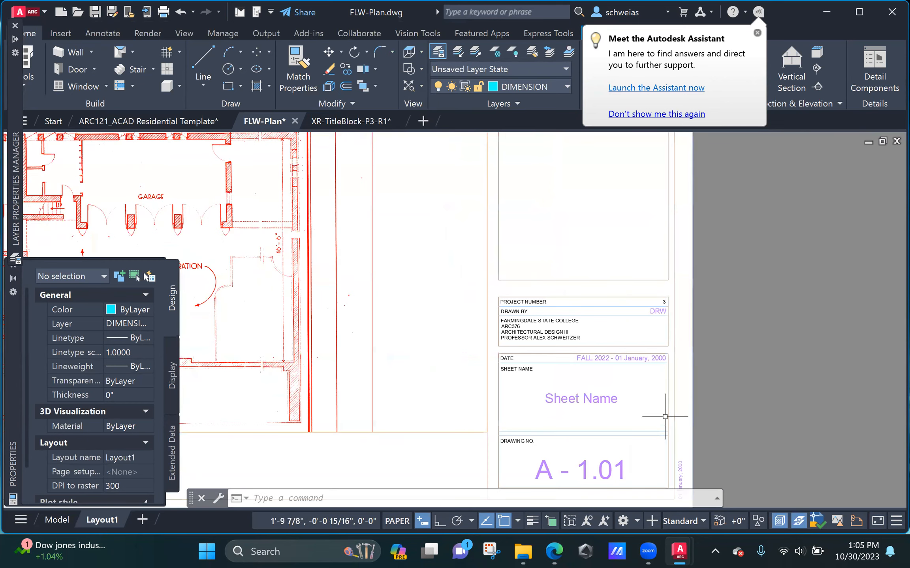
middle_drag(665, 416, 697, 347)
click(552, 343)
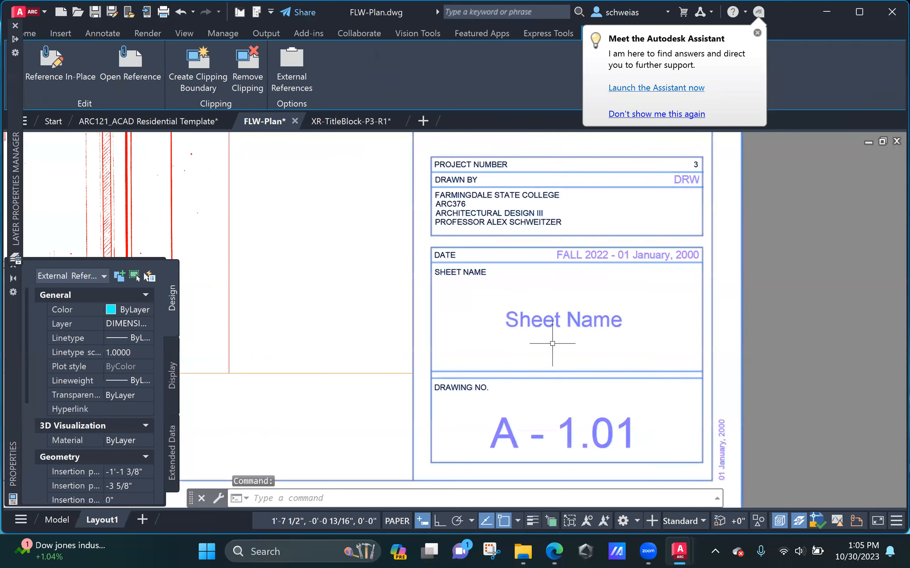
key(Escape)
click(566, 330)
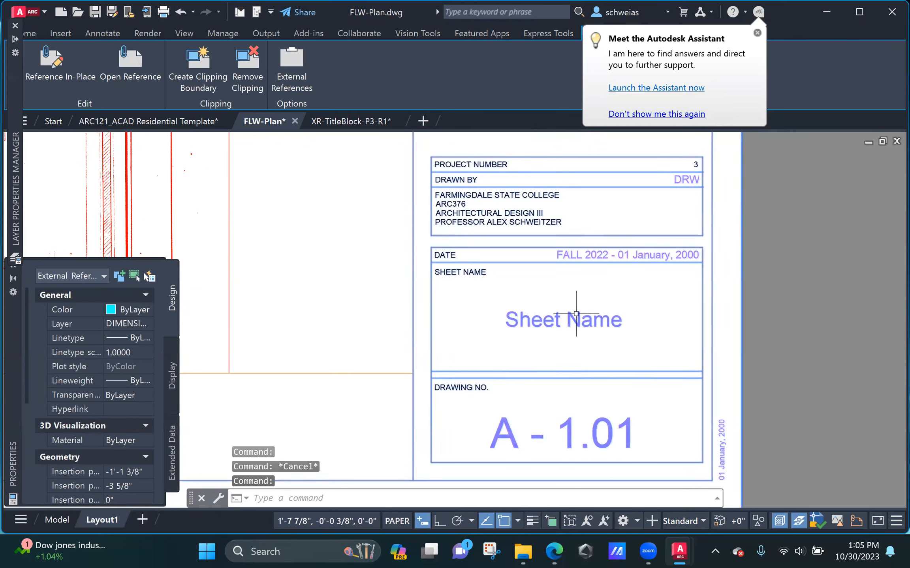
key(Escape)
- Switch to XR-TitleBlock-P3-R1, select the Sheet Name text, check its layer assignment, and leave it unedited
click(344, 119)
click(612, 402)
click(588, 390)
click(123, 325)
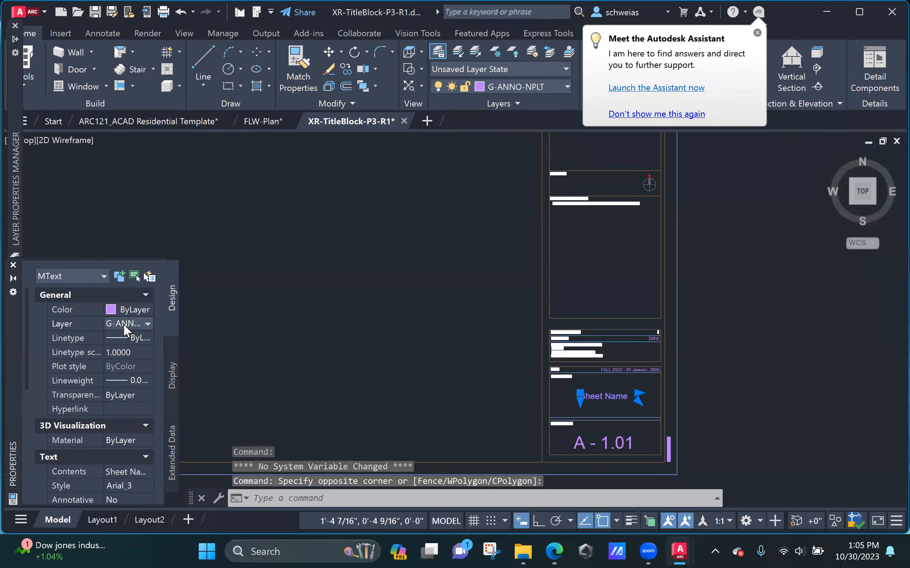
click(140, 325)
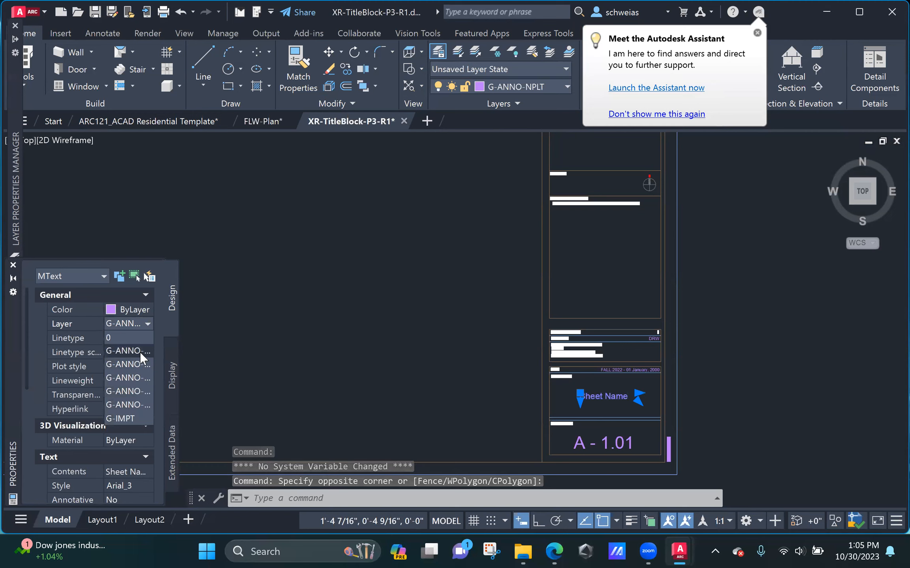
key(Escape)
key(Escape)
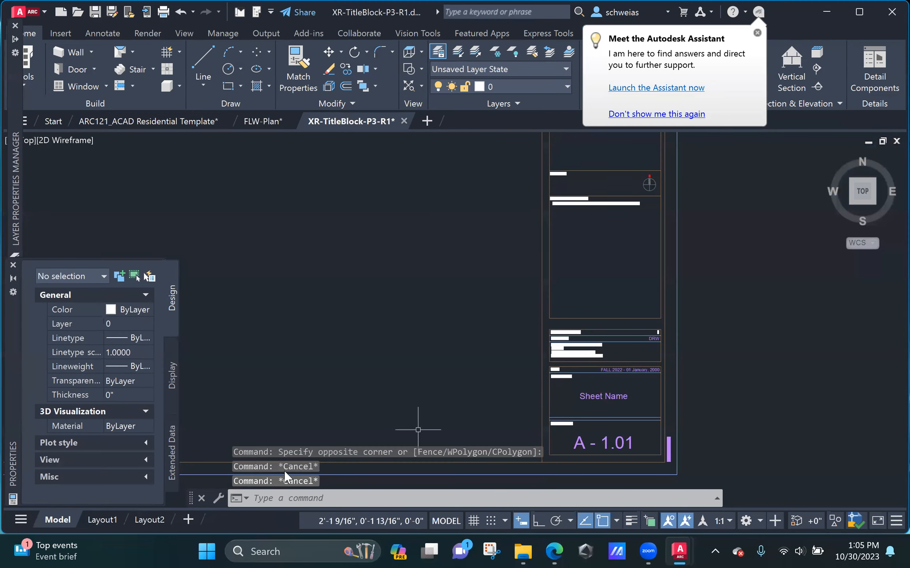
- Return to FLW-Plan, preview the Layout1 plot, inspect the title block's sheet name and drawing number fields, and leave without plotting
click(266, 122)
text(plot)
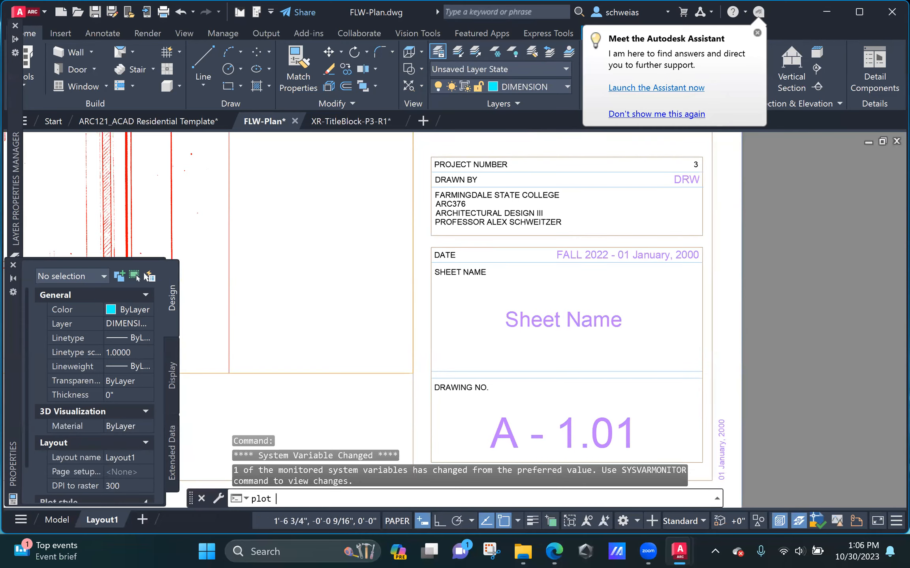
key(Return)
click(221, 439)
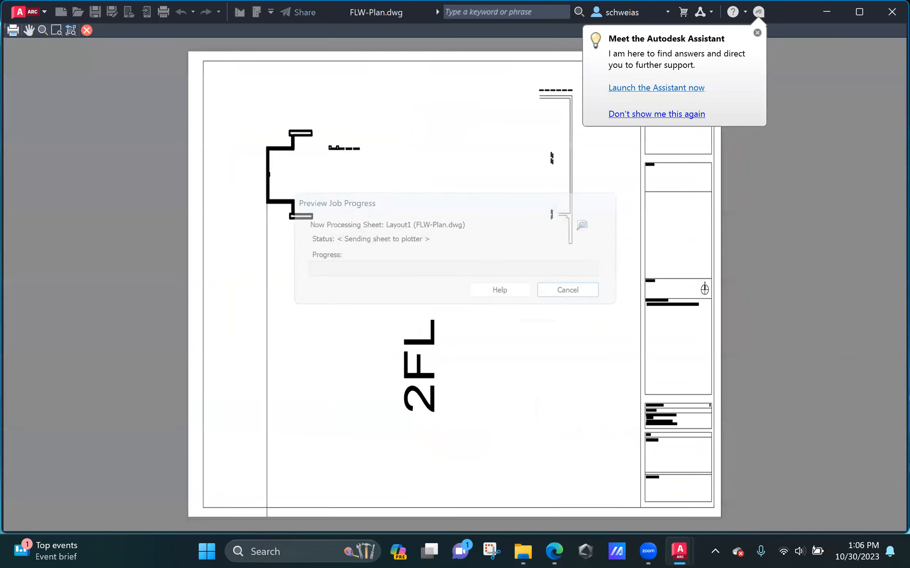
scroll(695, 444, up, 5)
scroll(424, 241, down, 2)
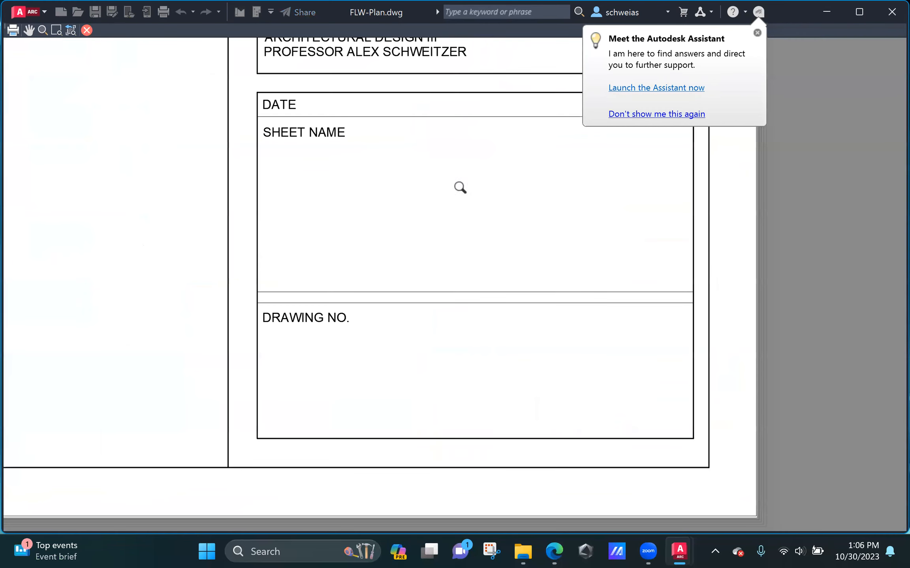
key(Escape)
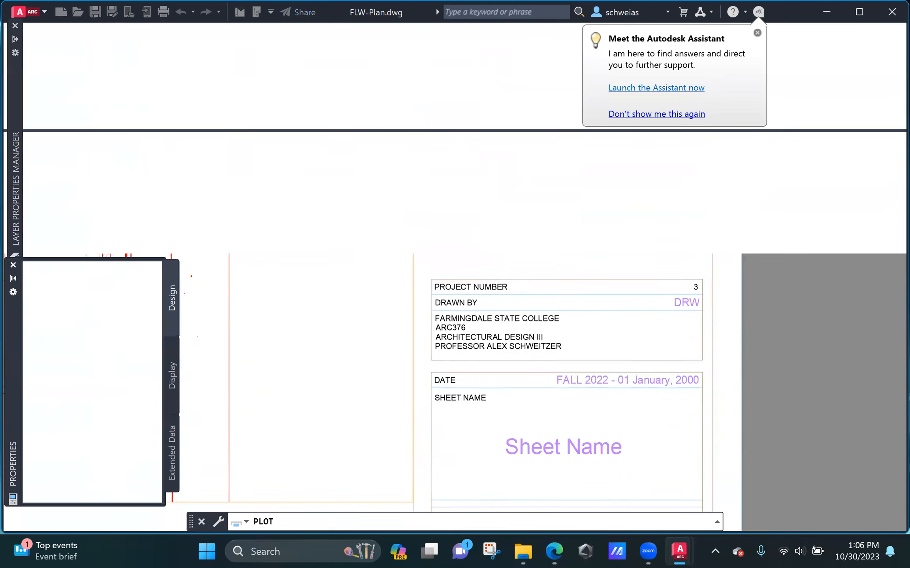
key(Escape)
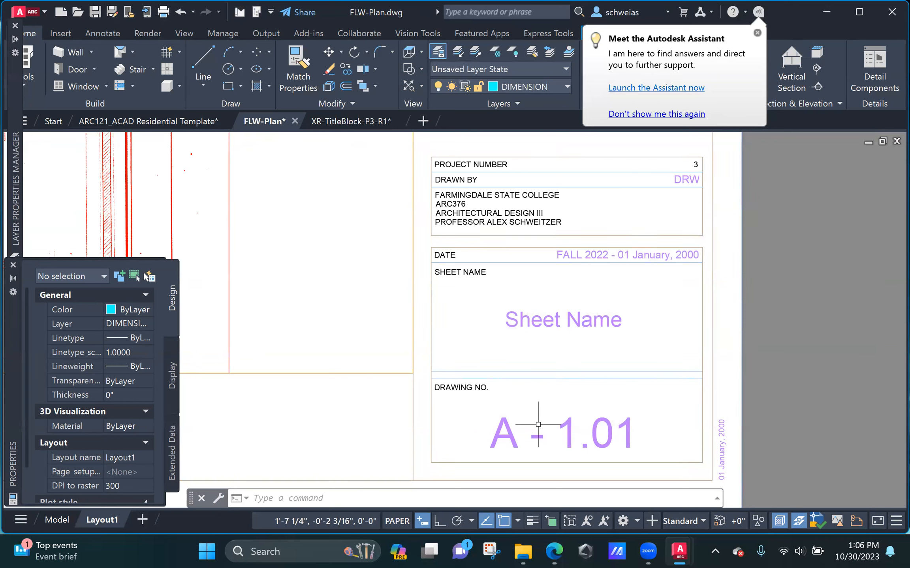
- In XR-TitleBlock-P3-R1, select the placeholder texts for sheet name, drawing number and drawn by, and clear the selection
click(350, 121)
click(553, 434)
click(481, 386)
click(540, 261)
click(475, 199)
scroll(515, 236, down, 1)
mouse_move(524, 231)
middle_down()
mouse_move(500, 329)
mouse_move(490, 275)
mouse_move(488, 336)
middle_up()
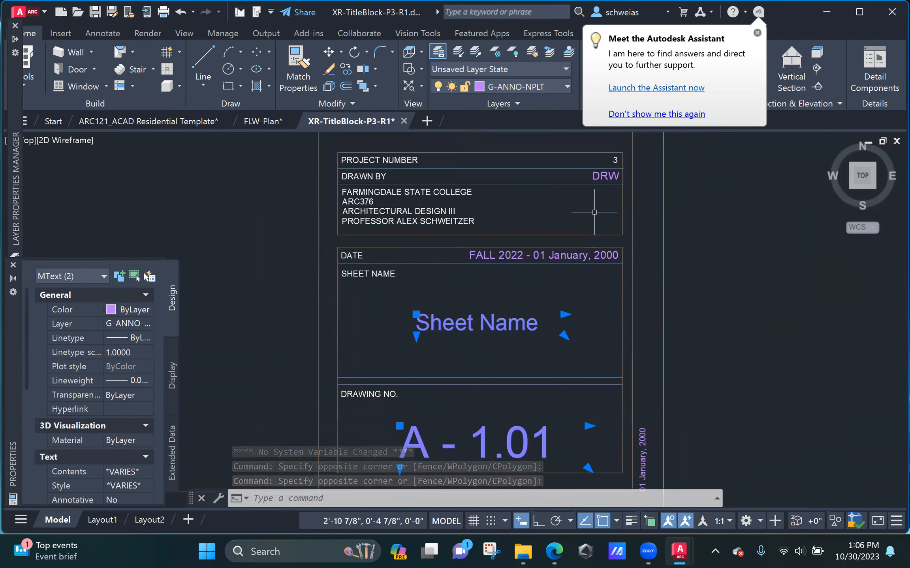
click(605, 178)
middle_drag(580, 213, 583, 194)
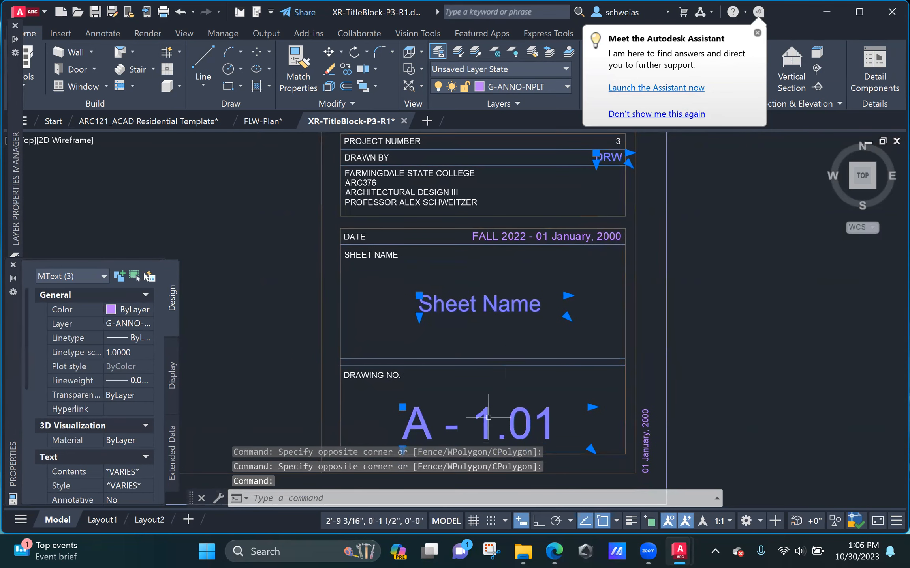
key(Escape)
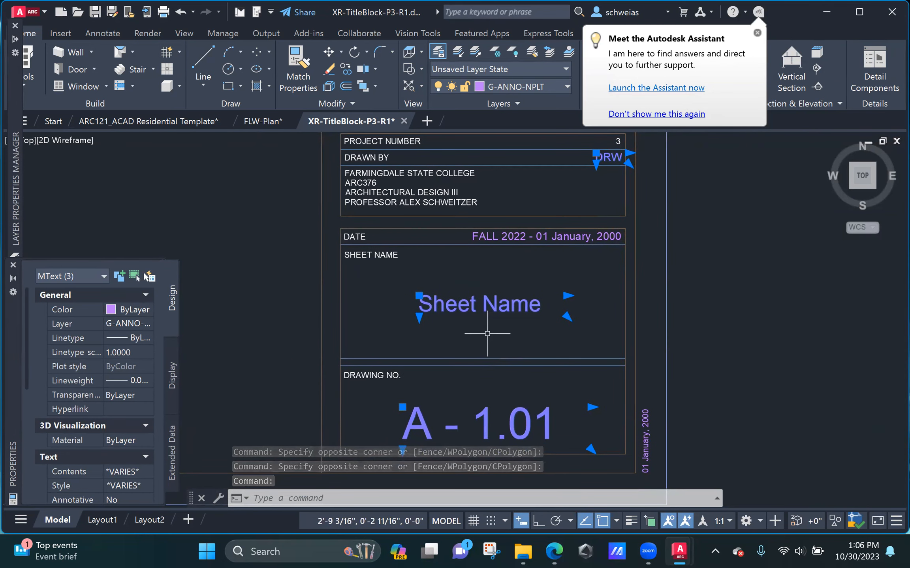
- Try to copy the Sheet Name and A - 1.01 texts with the Copy command
click(452, 293)
click(427, 318)
click(466, 441)
click(397, 419)
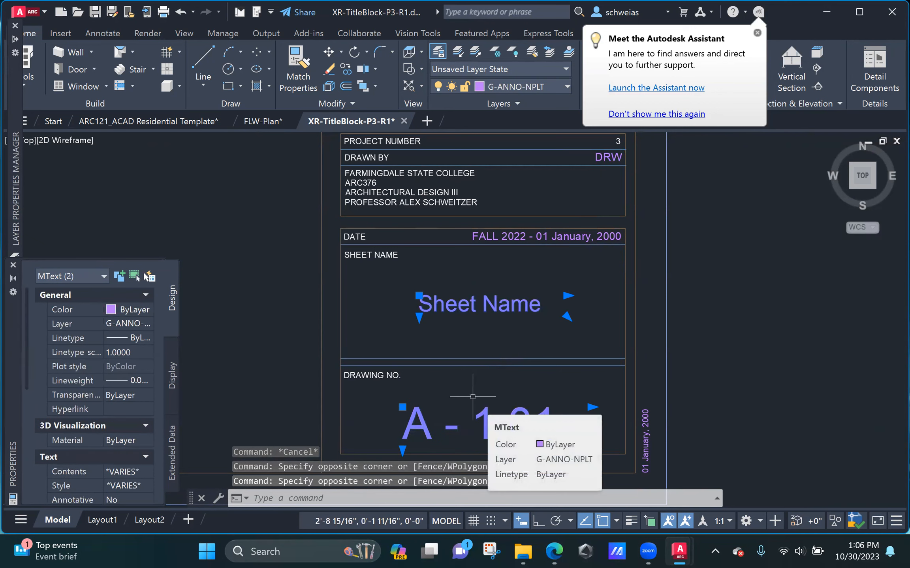
text(copy)
key(Return)
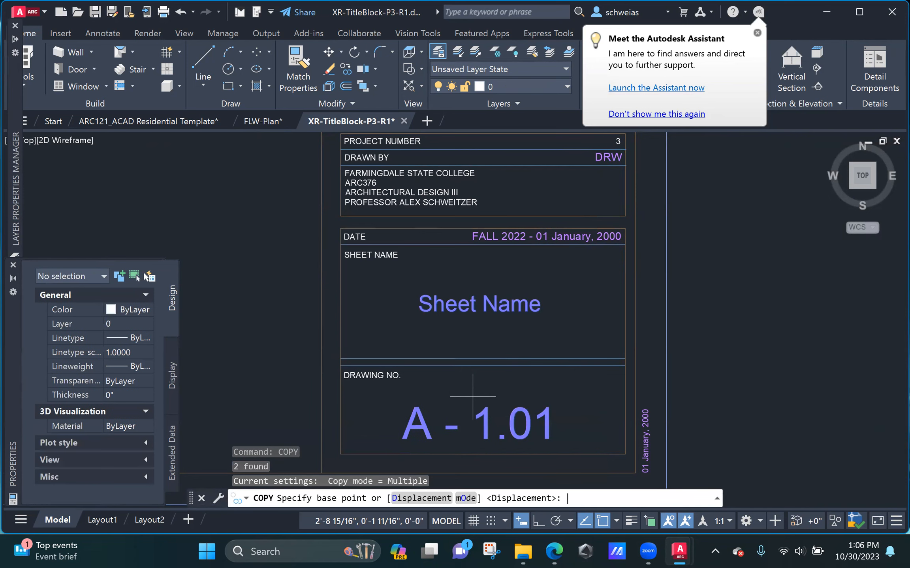
mouse_move(103, 520)
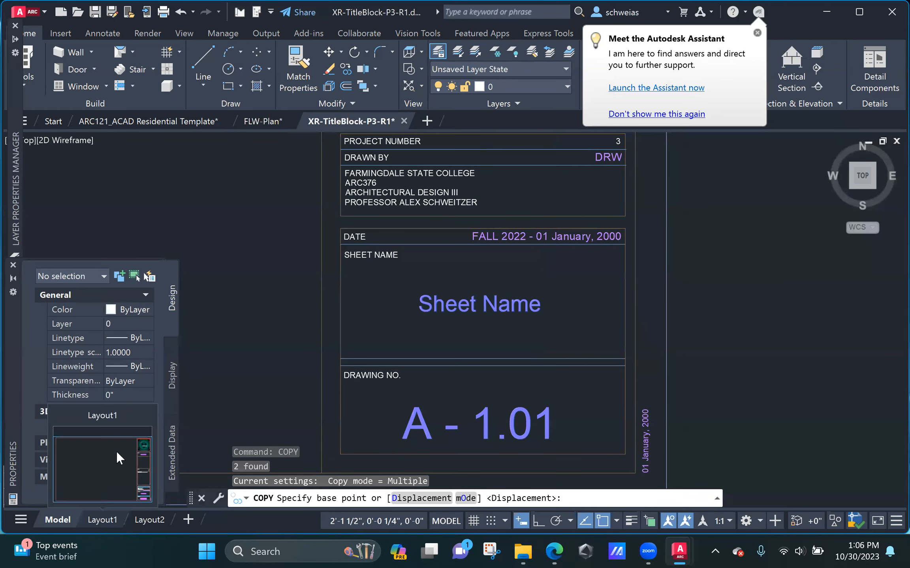
- Switch to FLW-Plan's Layout1 and try to paste the title block texts at their original coordinates with PASTEORIG
click(263, 119)
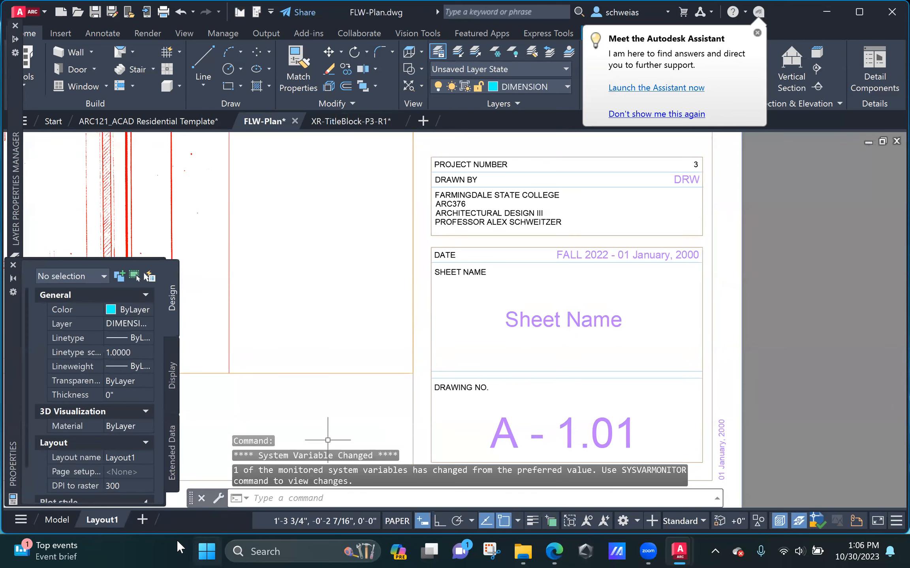
click(67, 520)
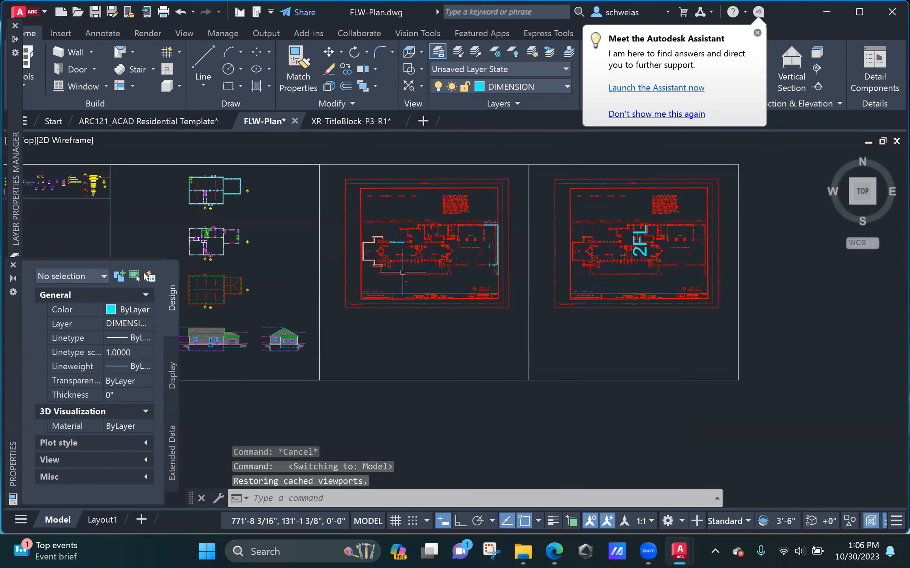
click(98, 520)
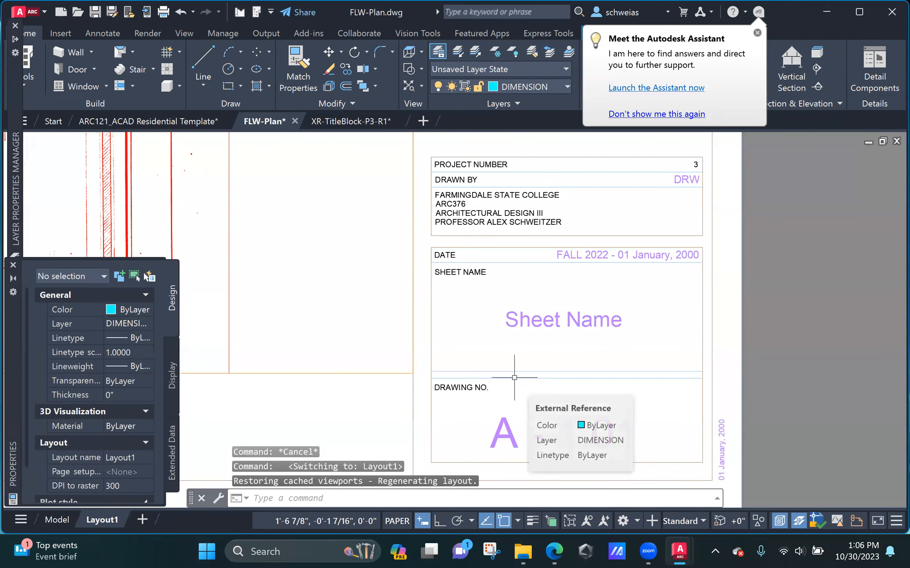
text(pas)
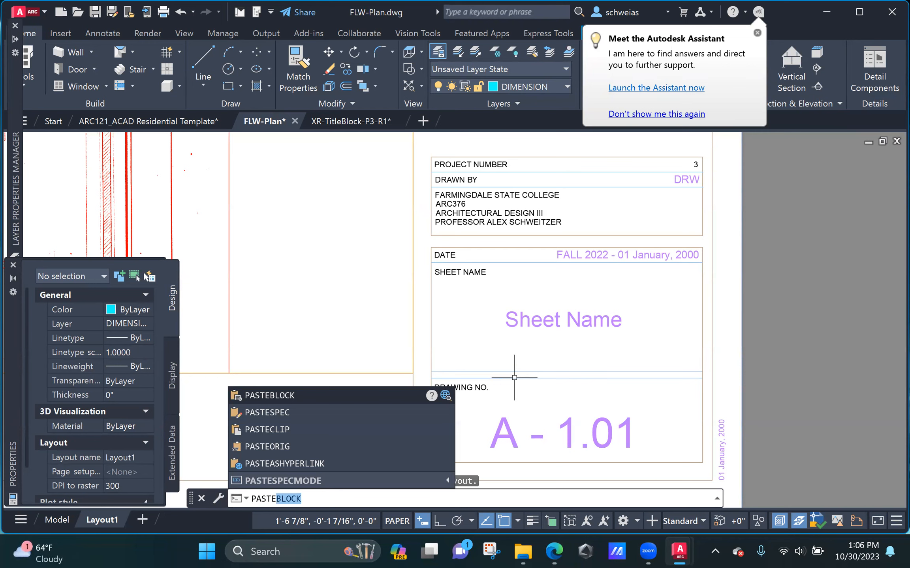
key(Down)
key(Down)
key(Down)
key(Return)
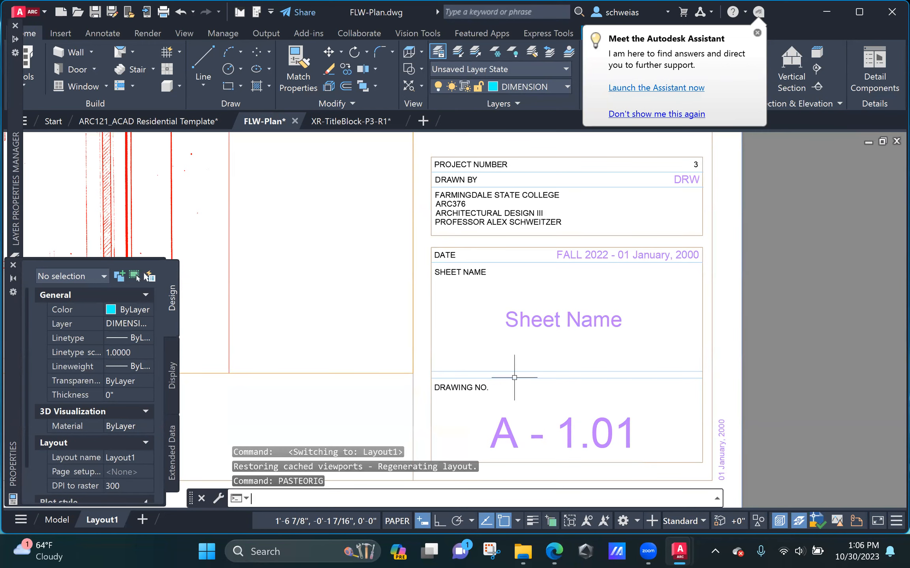
scroll(551, 296, down, 8)
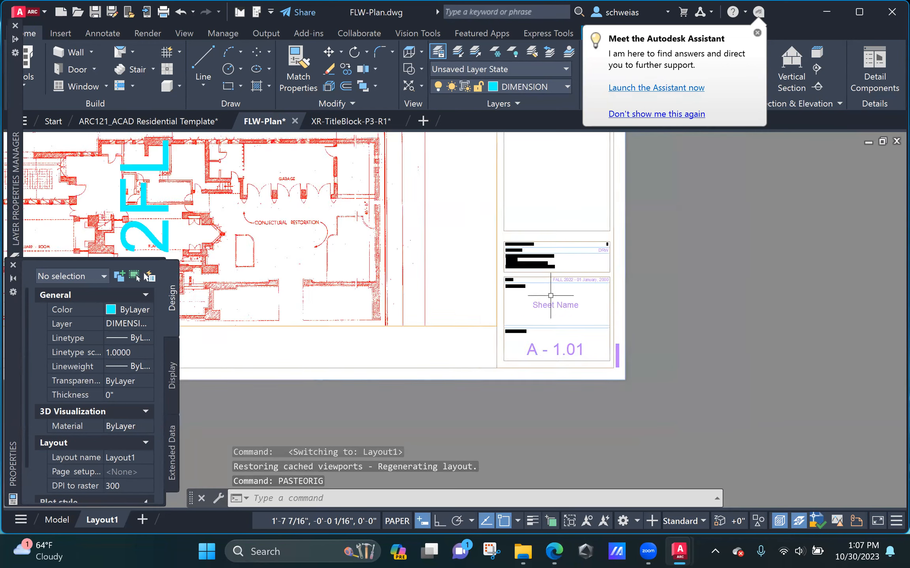
- Try to paste the clipboard contents into FLW-Plan's Layout1
scroll(539, 361, down, 2)
middle_click(535, 365)
middle_click(535, 366)
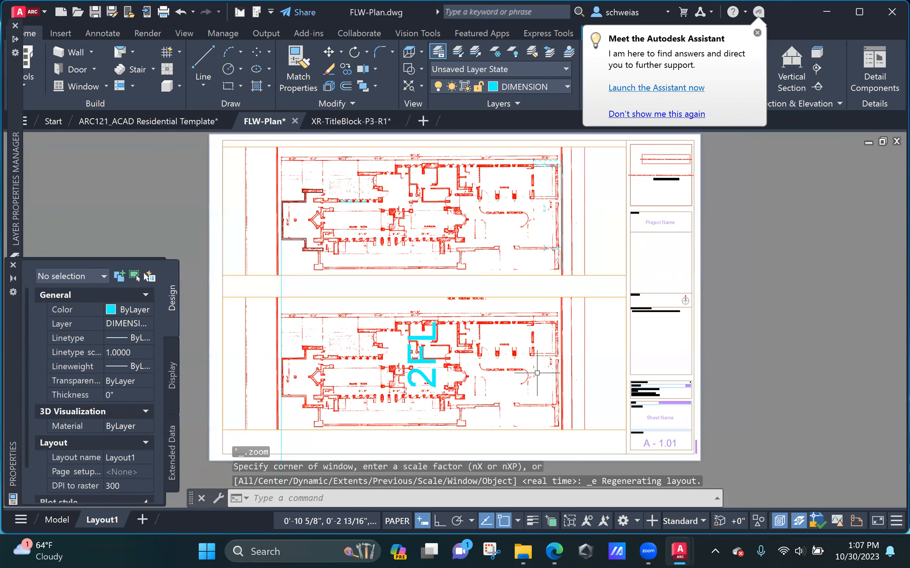
key(ctrl+v)
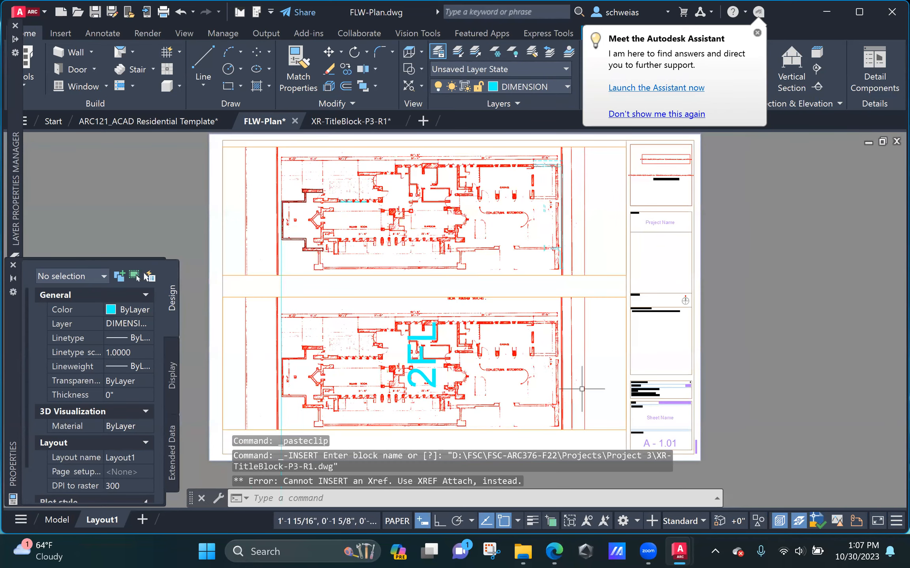
key(Escape)
key(Escape)
key(ctrl+v)
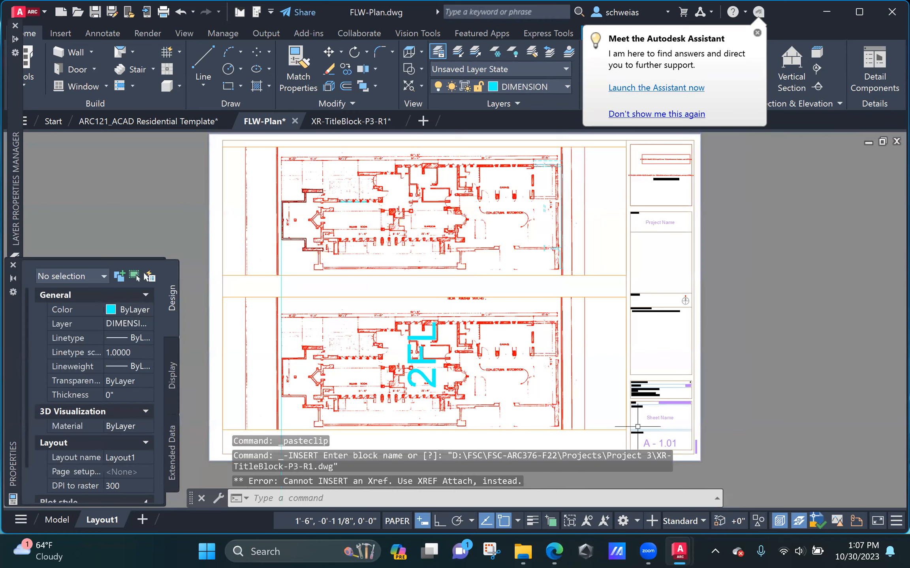
key(Escape)
key(Escape)
- In XR-TitleBlock-P3-R1, copy the Sheet Name and A - 1.01 texts to the clipboard
key(ctrl+Tab)
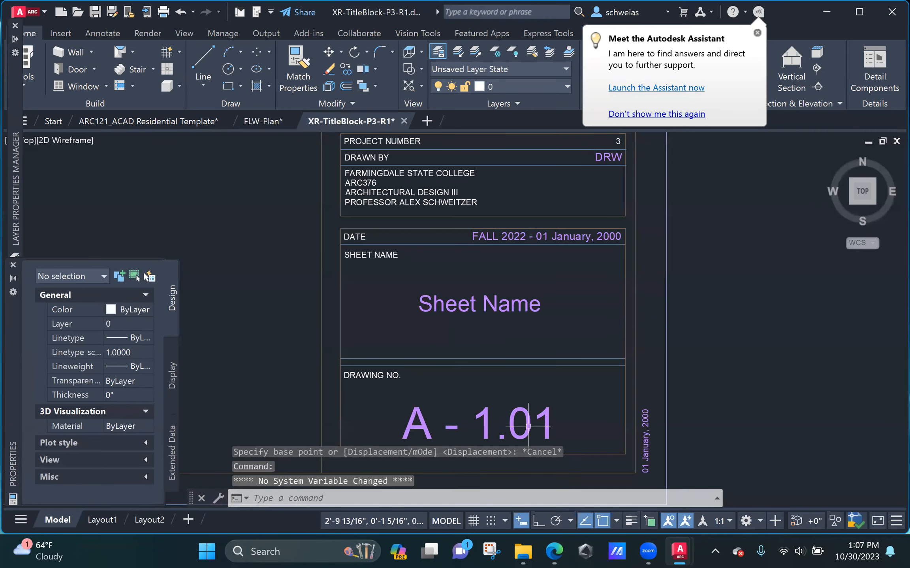
click(528, 426)
click(468, 295)
key(ctrl+c)
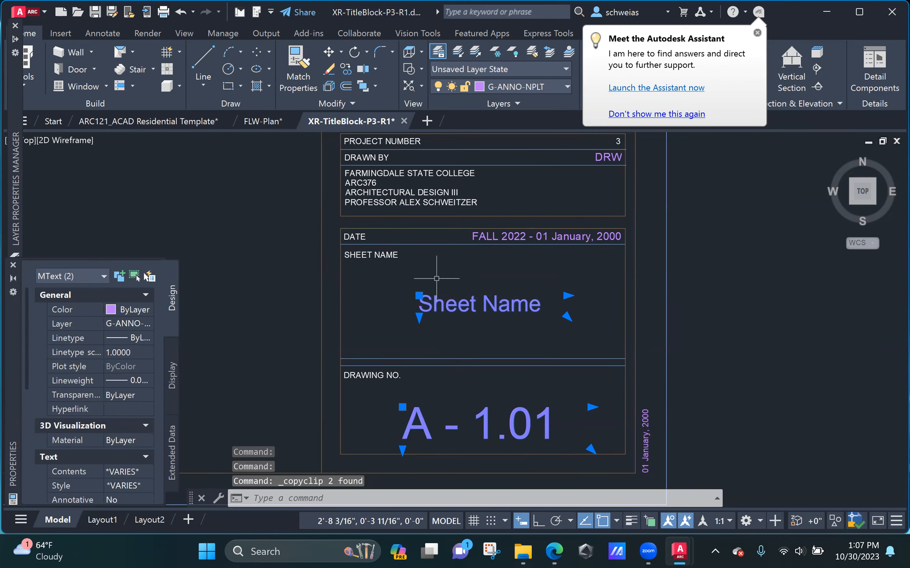
- Paste the copied texts into FLW-Plan's Layout1, aligned over the title block's Sheet Name and A - 1.01 placeholders
click(260, 128)
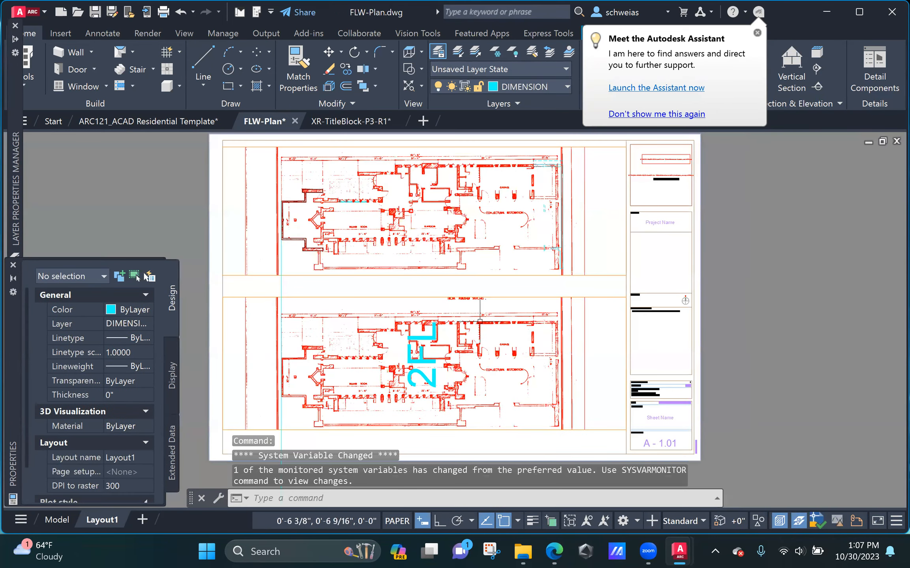
key(ctrl+v)
scroll(645, 453, up, 5)
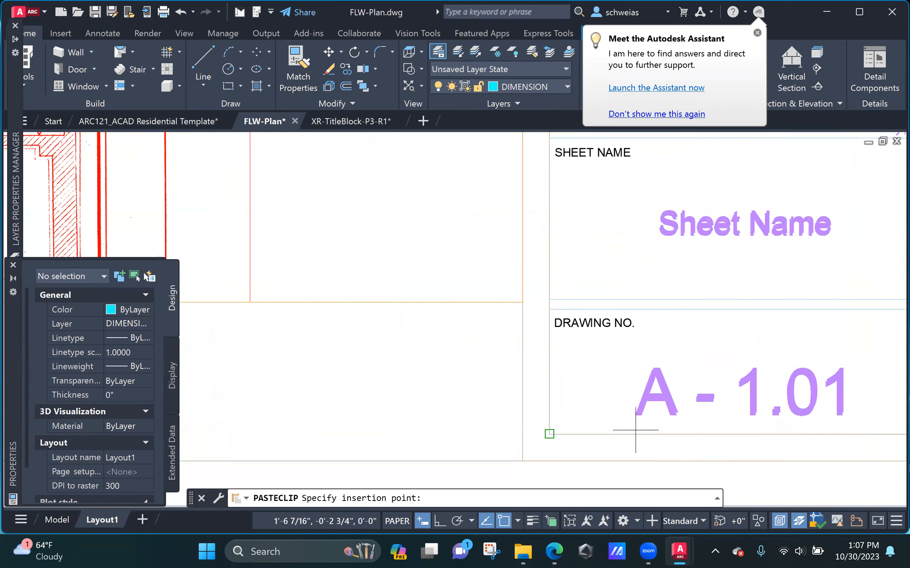
click(632, 423)
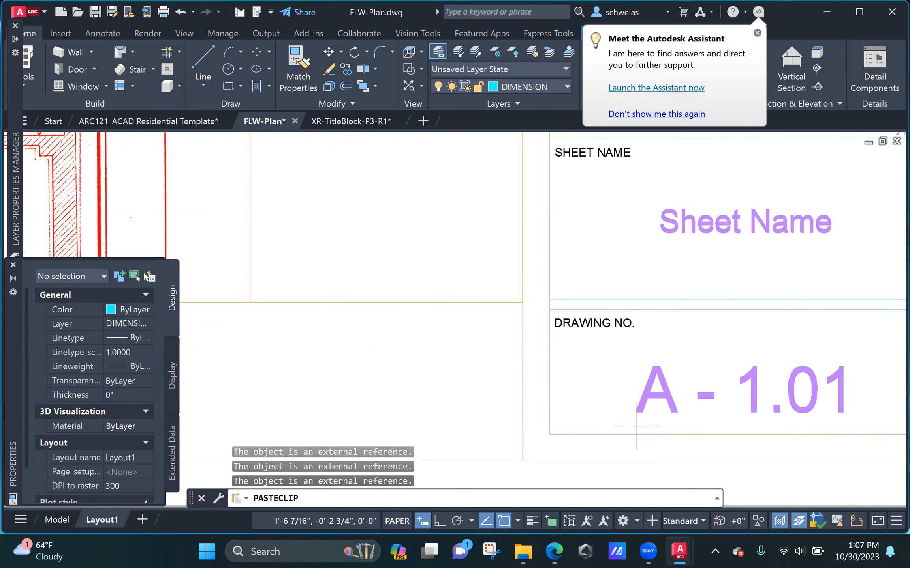
click(637, 426)
- Assign the pasted Sheet Name and A - 1.01 texts to the TEXT layer and clear the selection
click(637, 411)
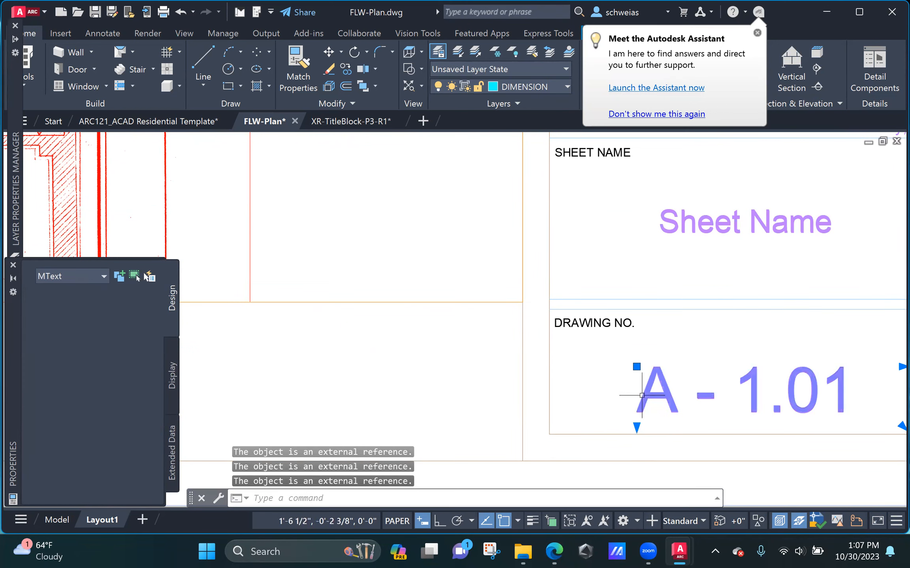
click(678, 216)
click(152, 321)
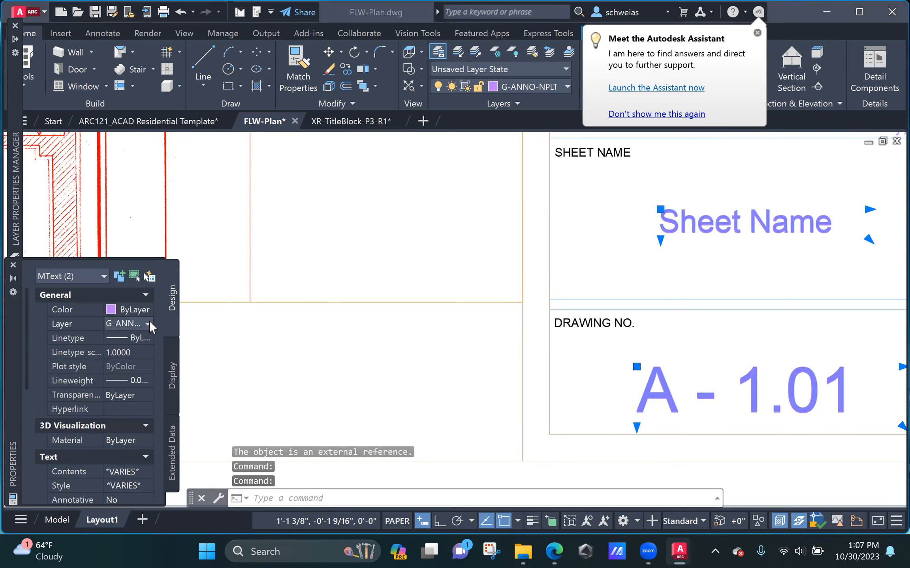
click(148, 323)
drag(147, 402, 147, 436)
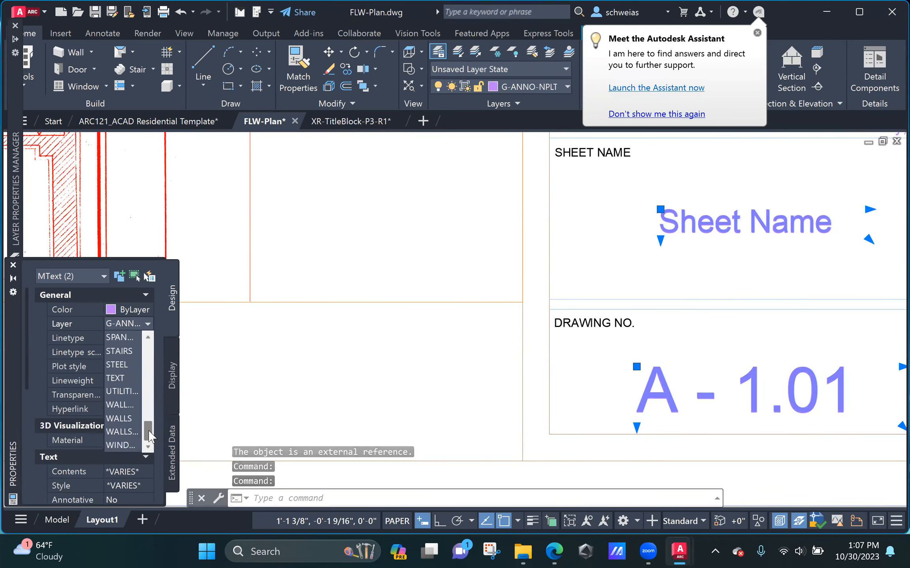
click(123, 374)
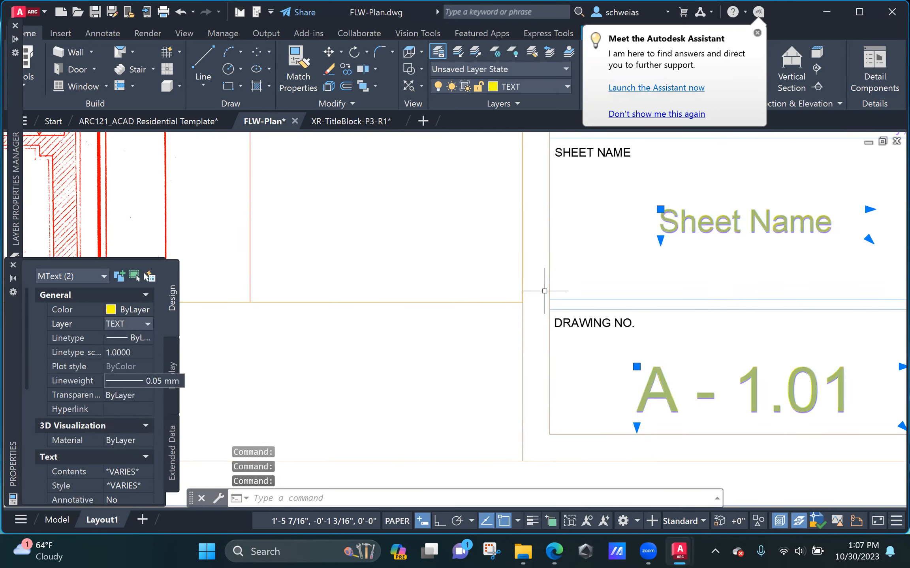
key(Escape)
key(Escape)
- Preview the Layout1 plot, inspect the title block's sheet name and drawing number, and leave without plotting
text(plot)
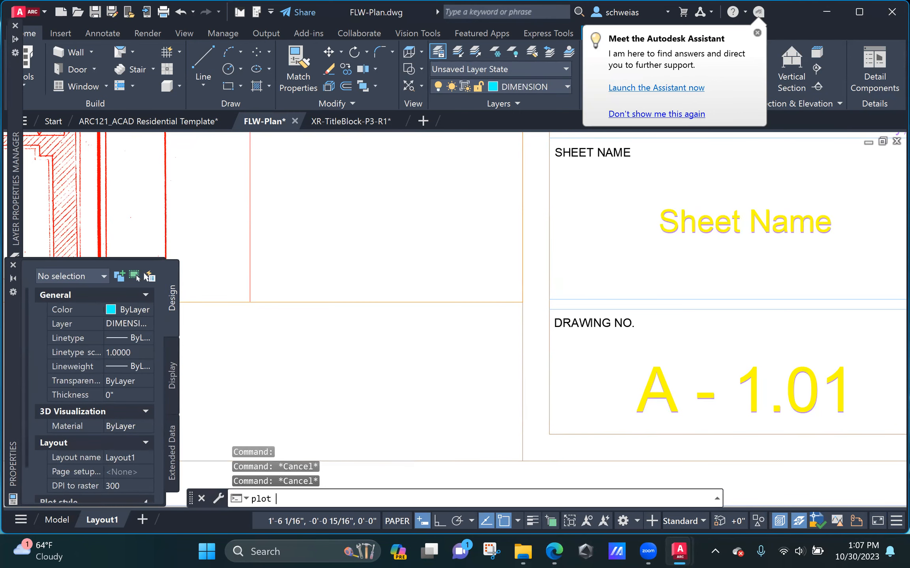
key(Return)
click(233, 439)
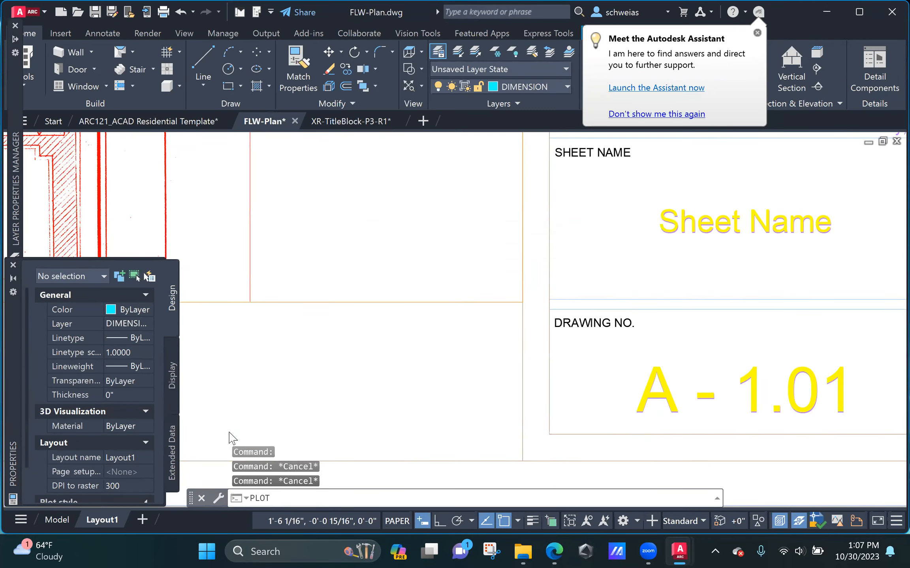
scroll(715, 462, up, 5)
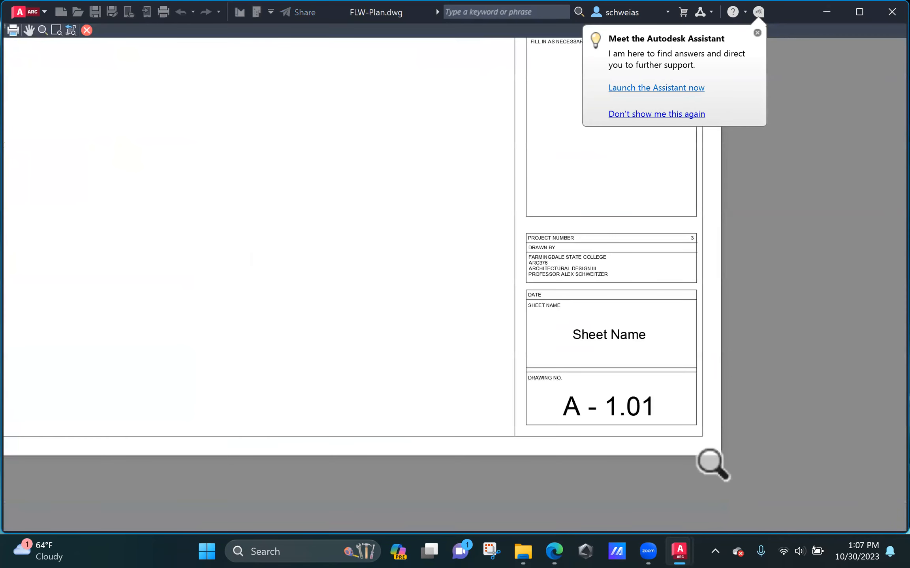
key(Escape)
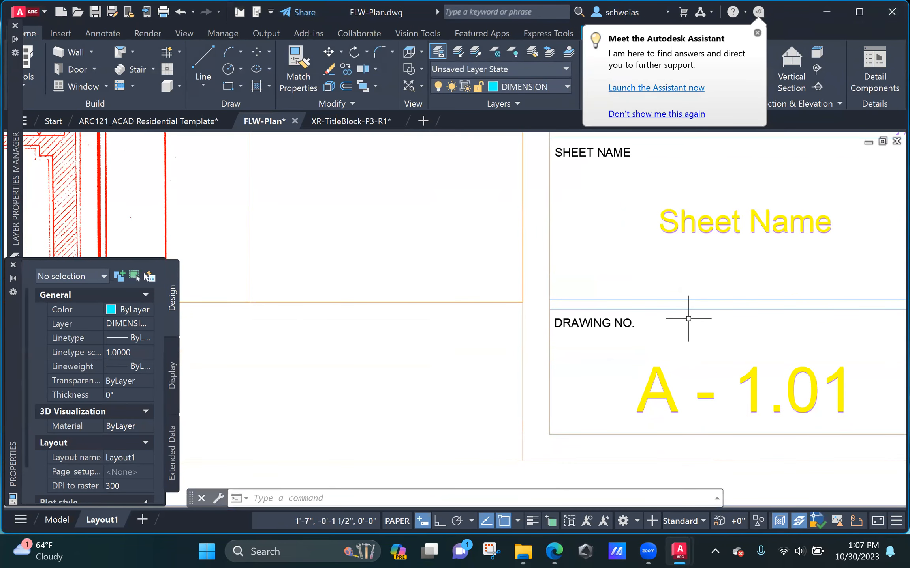
- Widen the layer list's Name column and turn off the XR-TitleBlock-P3-R1|G-ANNO-NPLT layer
scroll(538, 317, down, 4)
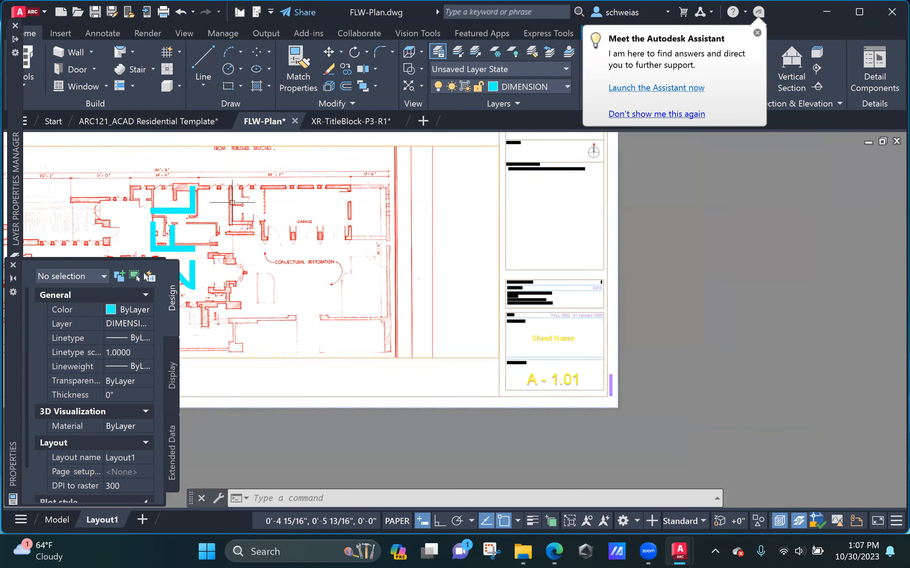
text(layer)
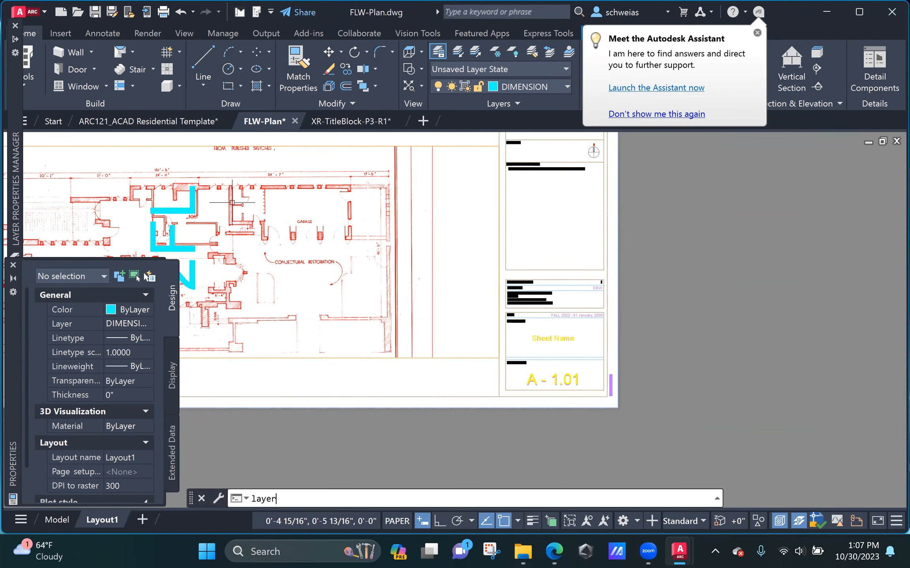
key(Return)
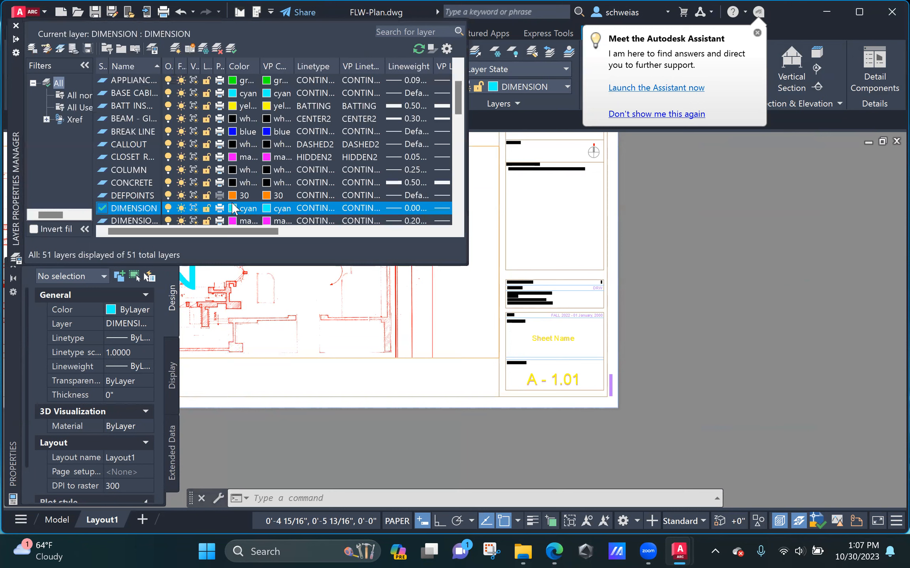
click(56, 80)
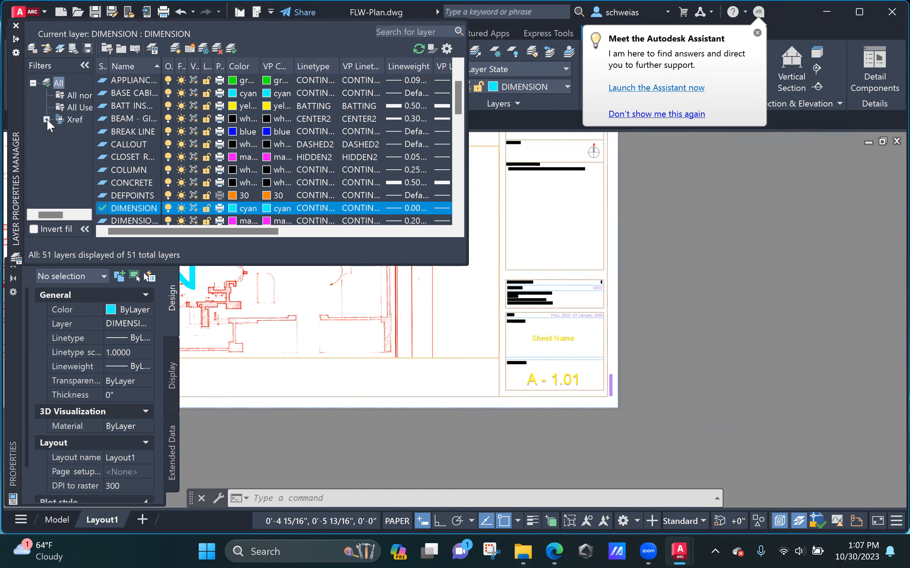
scroll(154, 151, down, 12)
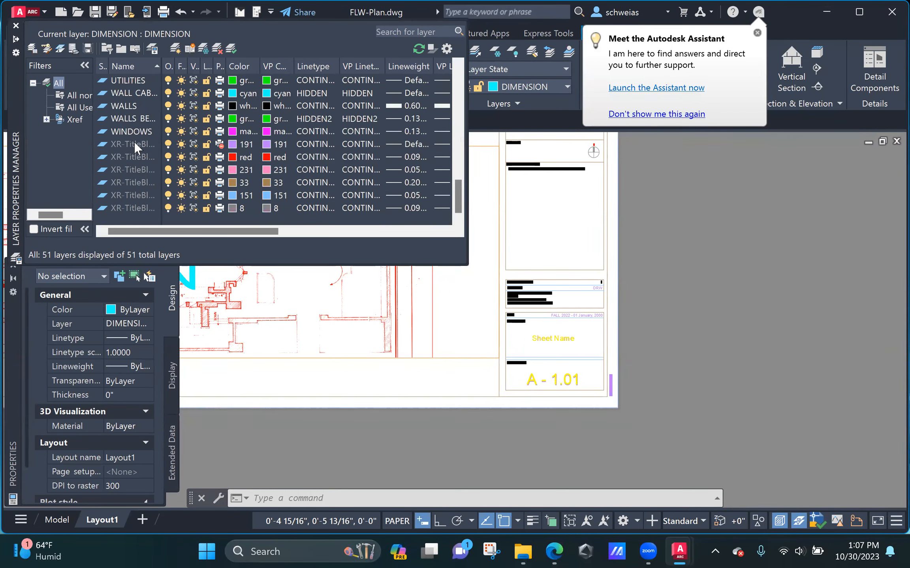
click(132, 146)
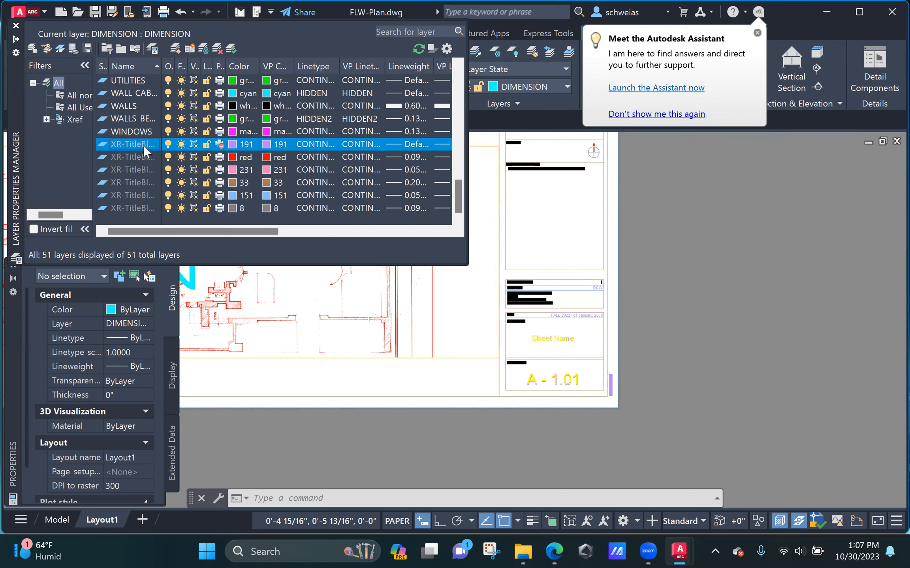
drag(160, 64, 264, 62)
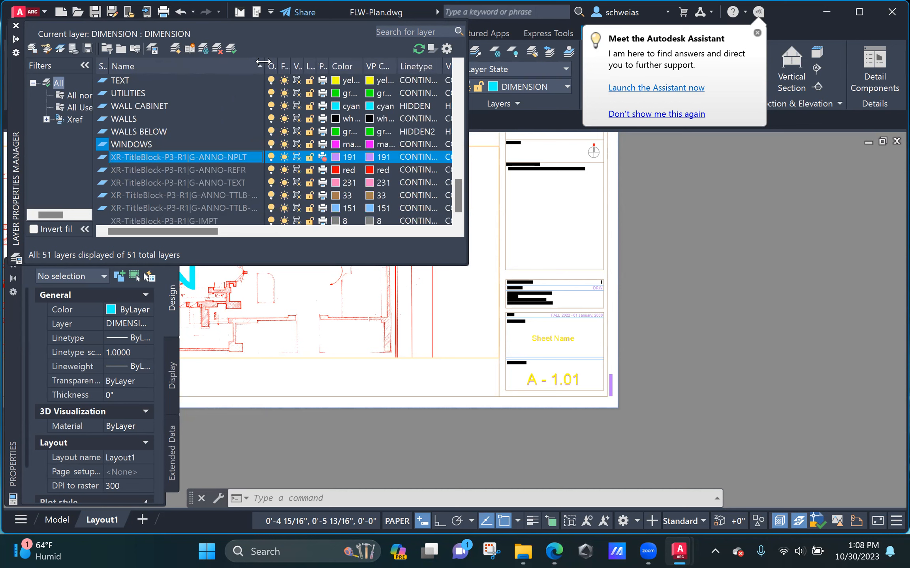
scroll(219, 133, down, 1)
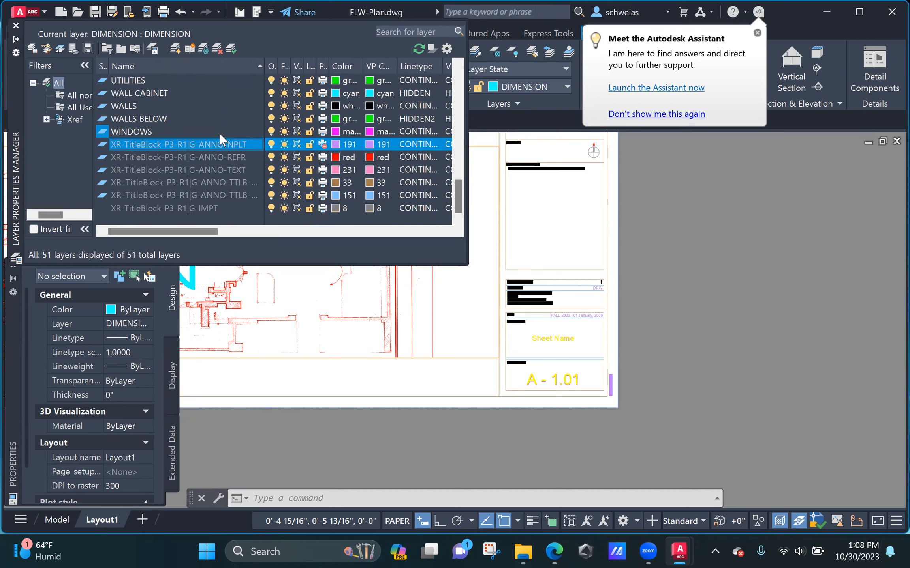
click(270, 144)
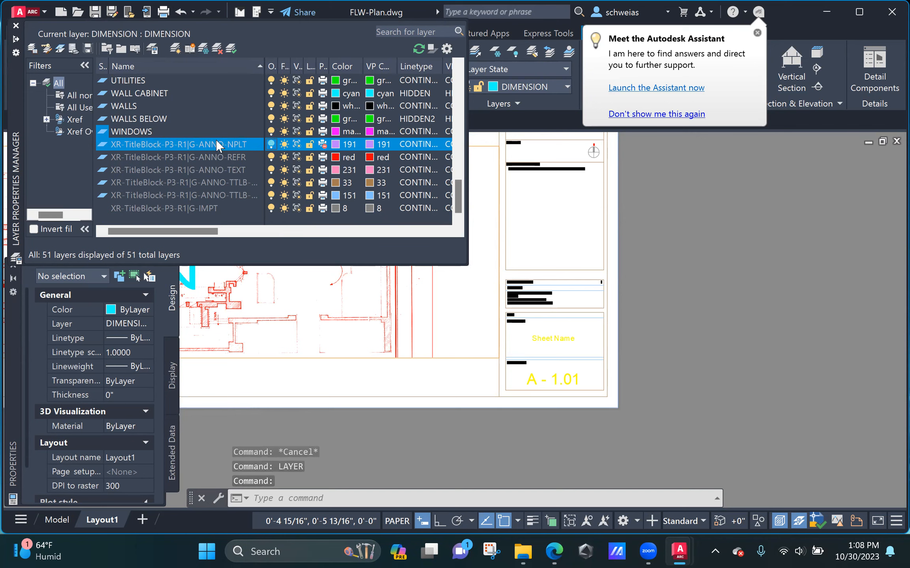
- Move the A - 1.01 text a short distance to the right within the DRAWING NO. box
scroll(583, 398, up, 5)
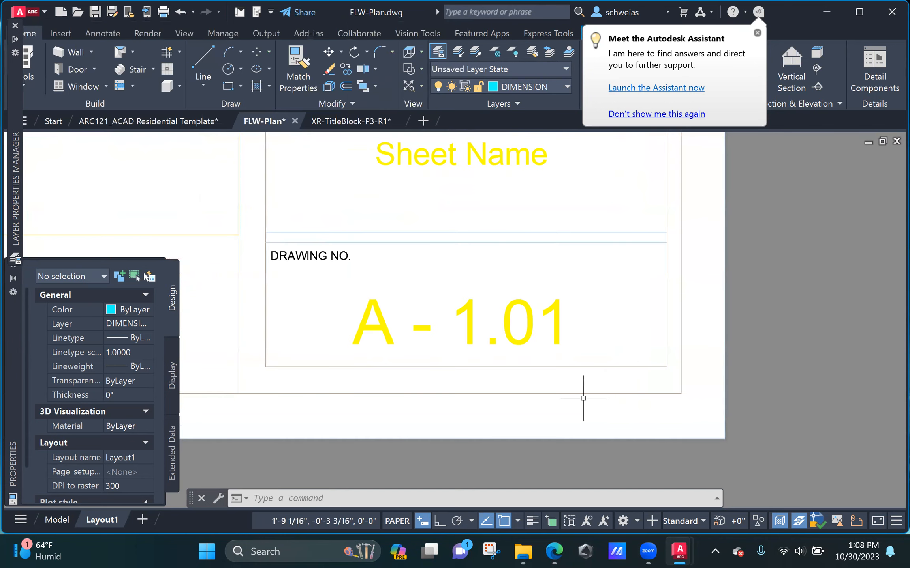
scroll(583, 398, up, 2)
click(579, 300)
click(524, 294)
text(m)
key(Return)
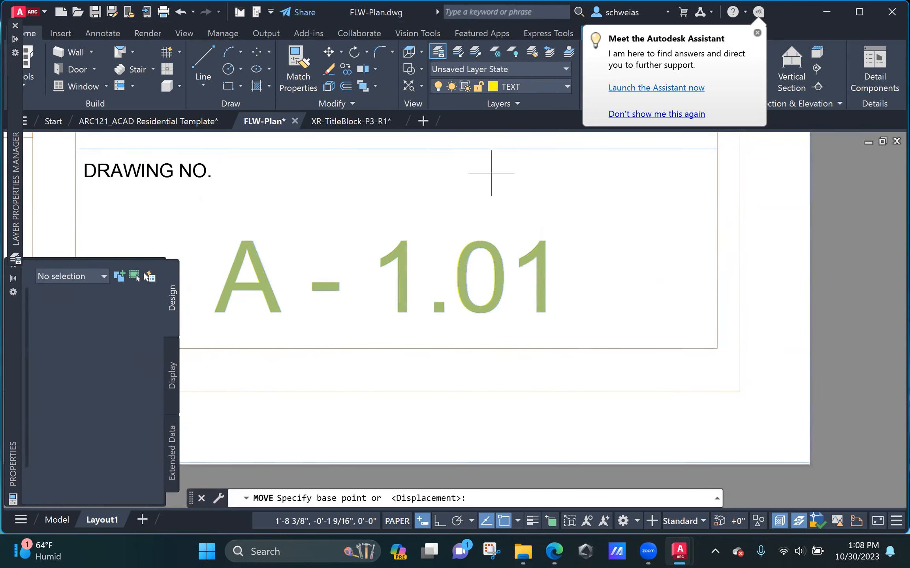
click(491, 172)
click(545, 173)
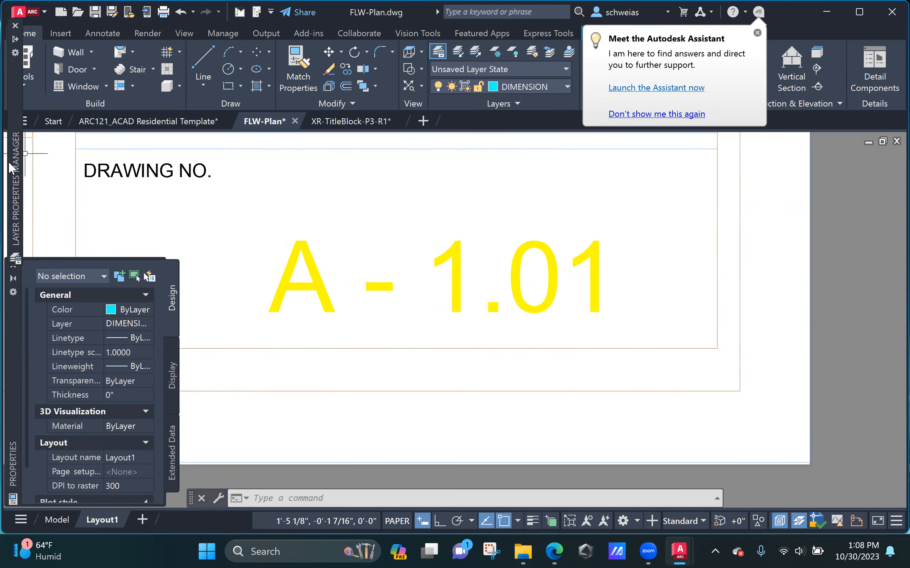
- Turn the XR-TitleBlock-P3-R1|G-ANNO-NPLT layer back on and move the yellow A - 1.01 text back over the placeholder drawing number
mouse_move(12, 167)
click(272, 145)
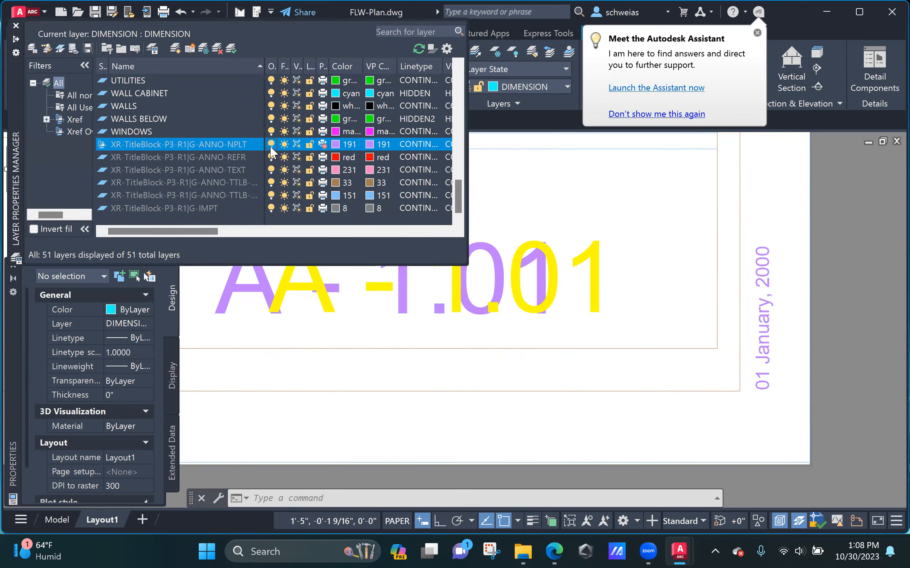
click(588, 284)
click(574, 257)
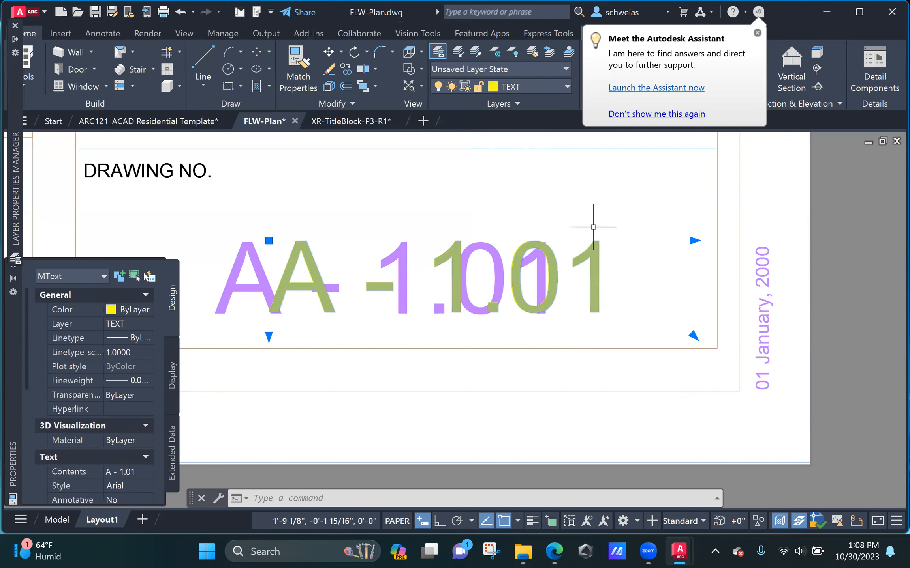
key(m)
key(Return)
click(610, 201)
click(560, 244)
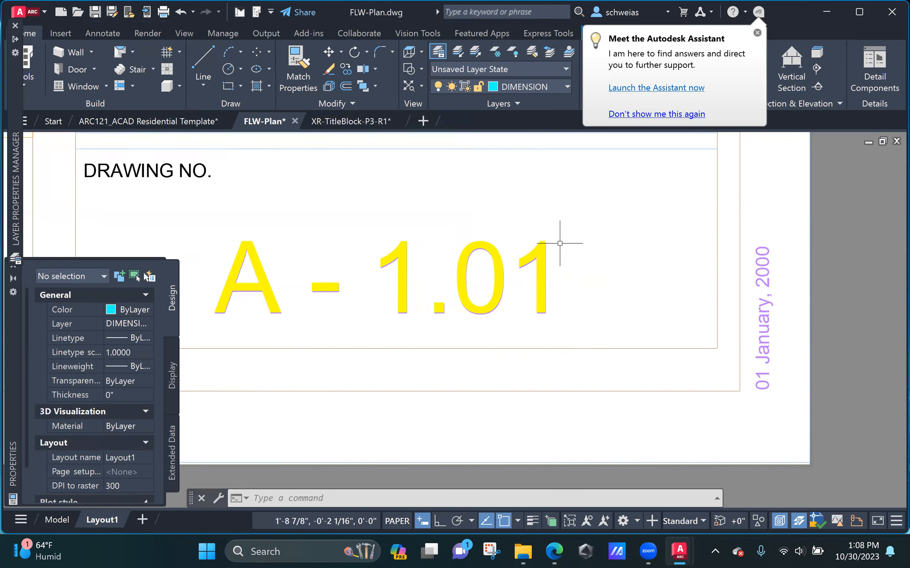
- In XR-TitleBlock-P3-R1, review the title block fields, select the Project Name text to inspect it, and clear the selection
click(339, 123)
scroll(479, 358, down, 3)
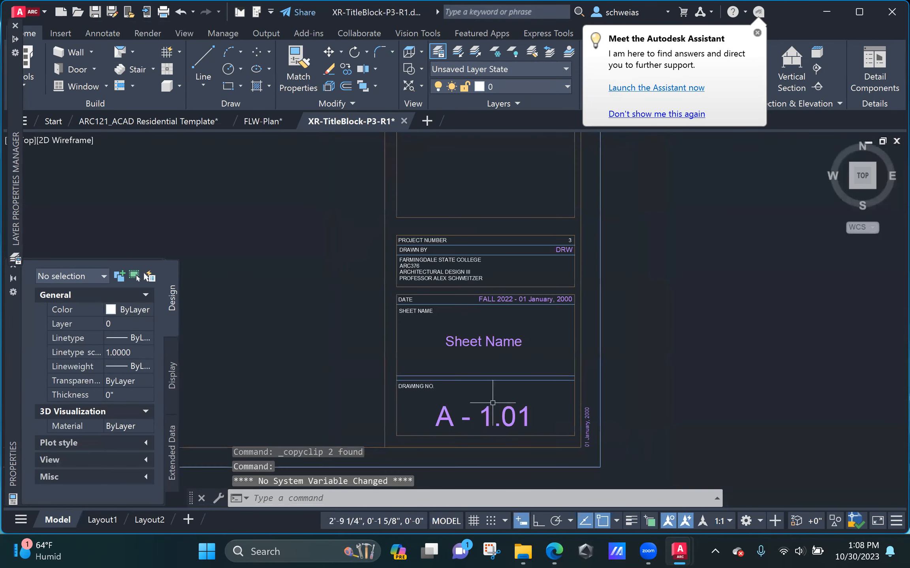
scroll(493, 403, down, 2)
scroll(471, 149, up, 4)
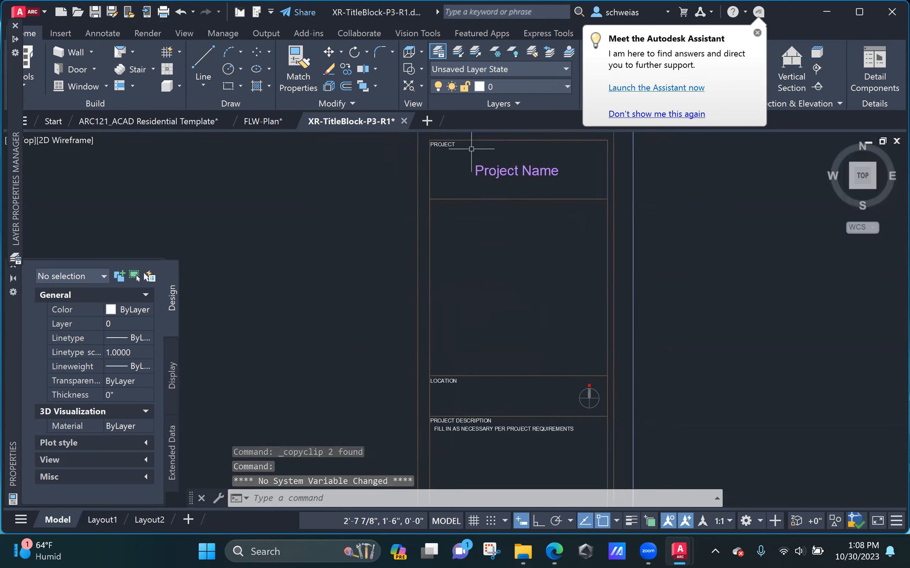
click(499, 162)
click(496, 170)
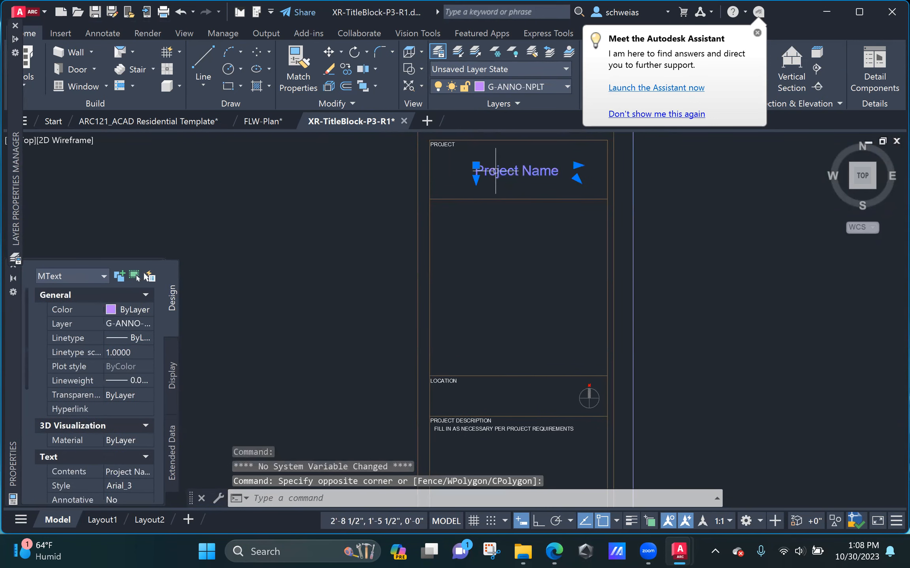
key(Escape)
key(Escape)
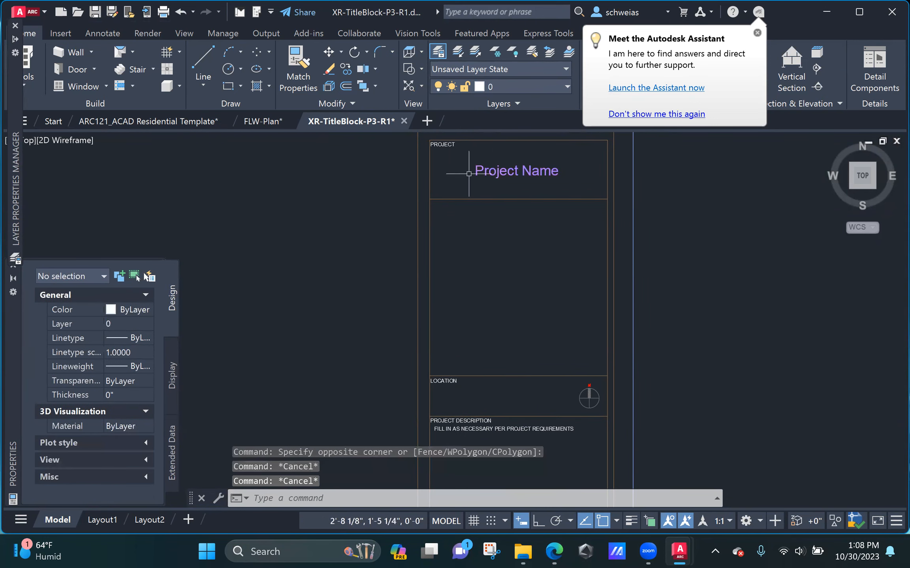
- Return to FLW-Plan's Layout1 and review the whole sheet with its title block
click(261, 120)
scroll(582, 362, down, 3)
middle_drag(601, 366, 735, 481)
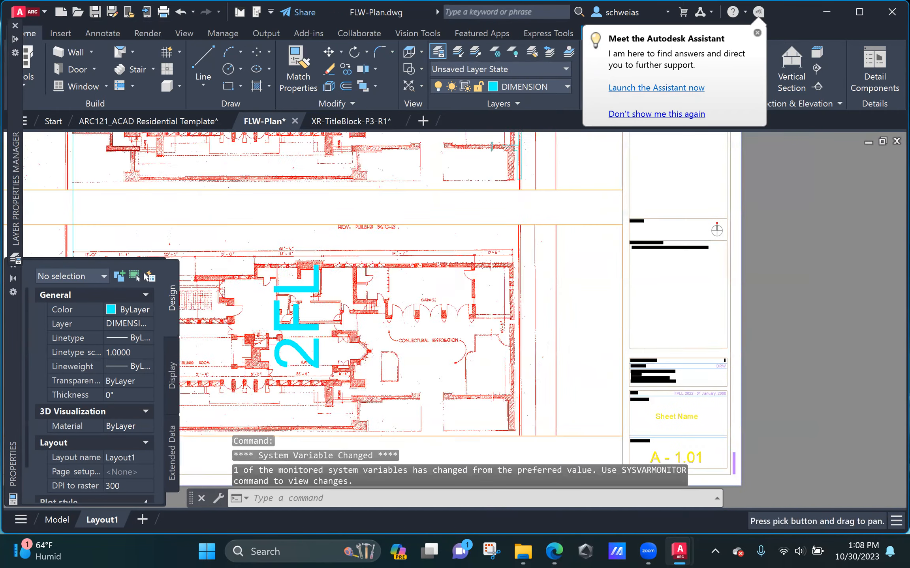
scroll(641, 332, down, 1)
middle_drag(596, 272, 608, 297)
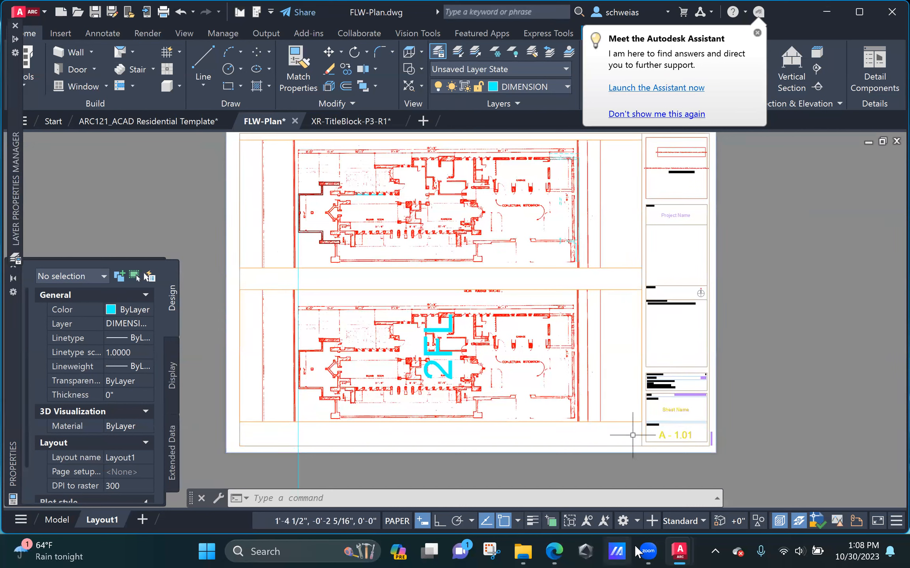
click(649, 552)
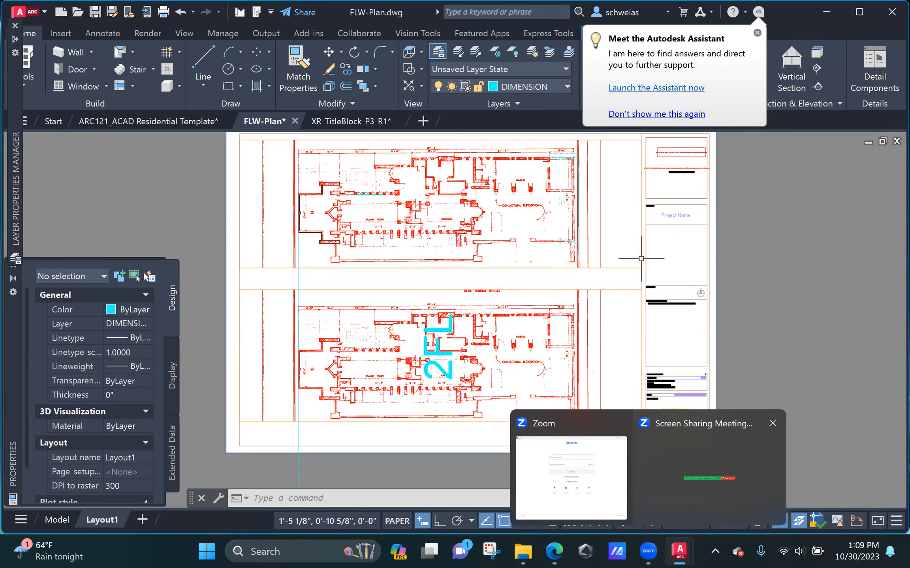